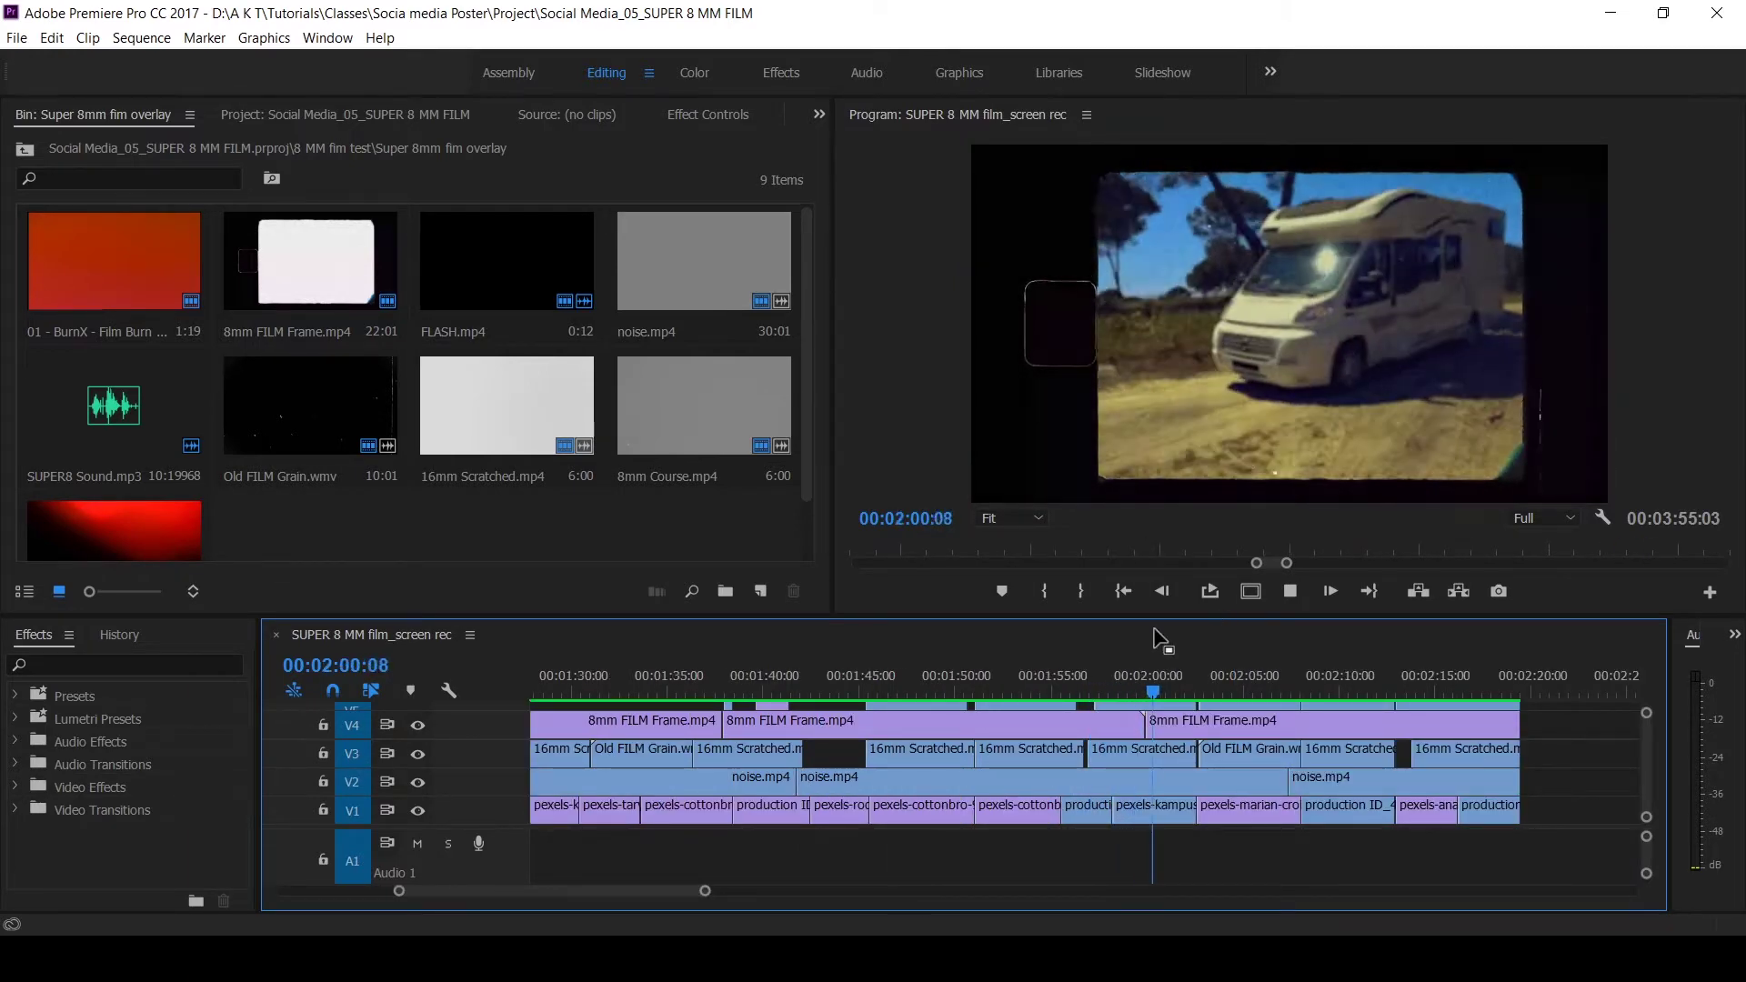
- Preview the finished Super 8 section of the sequence and the ungraded clips starting at 00:02:57:29
key(=)
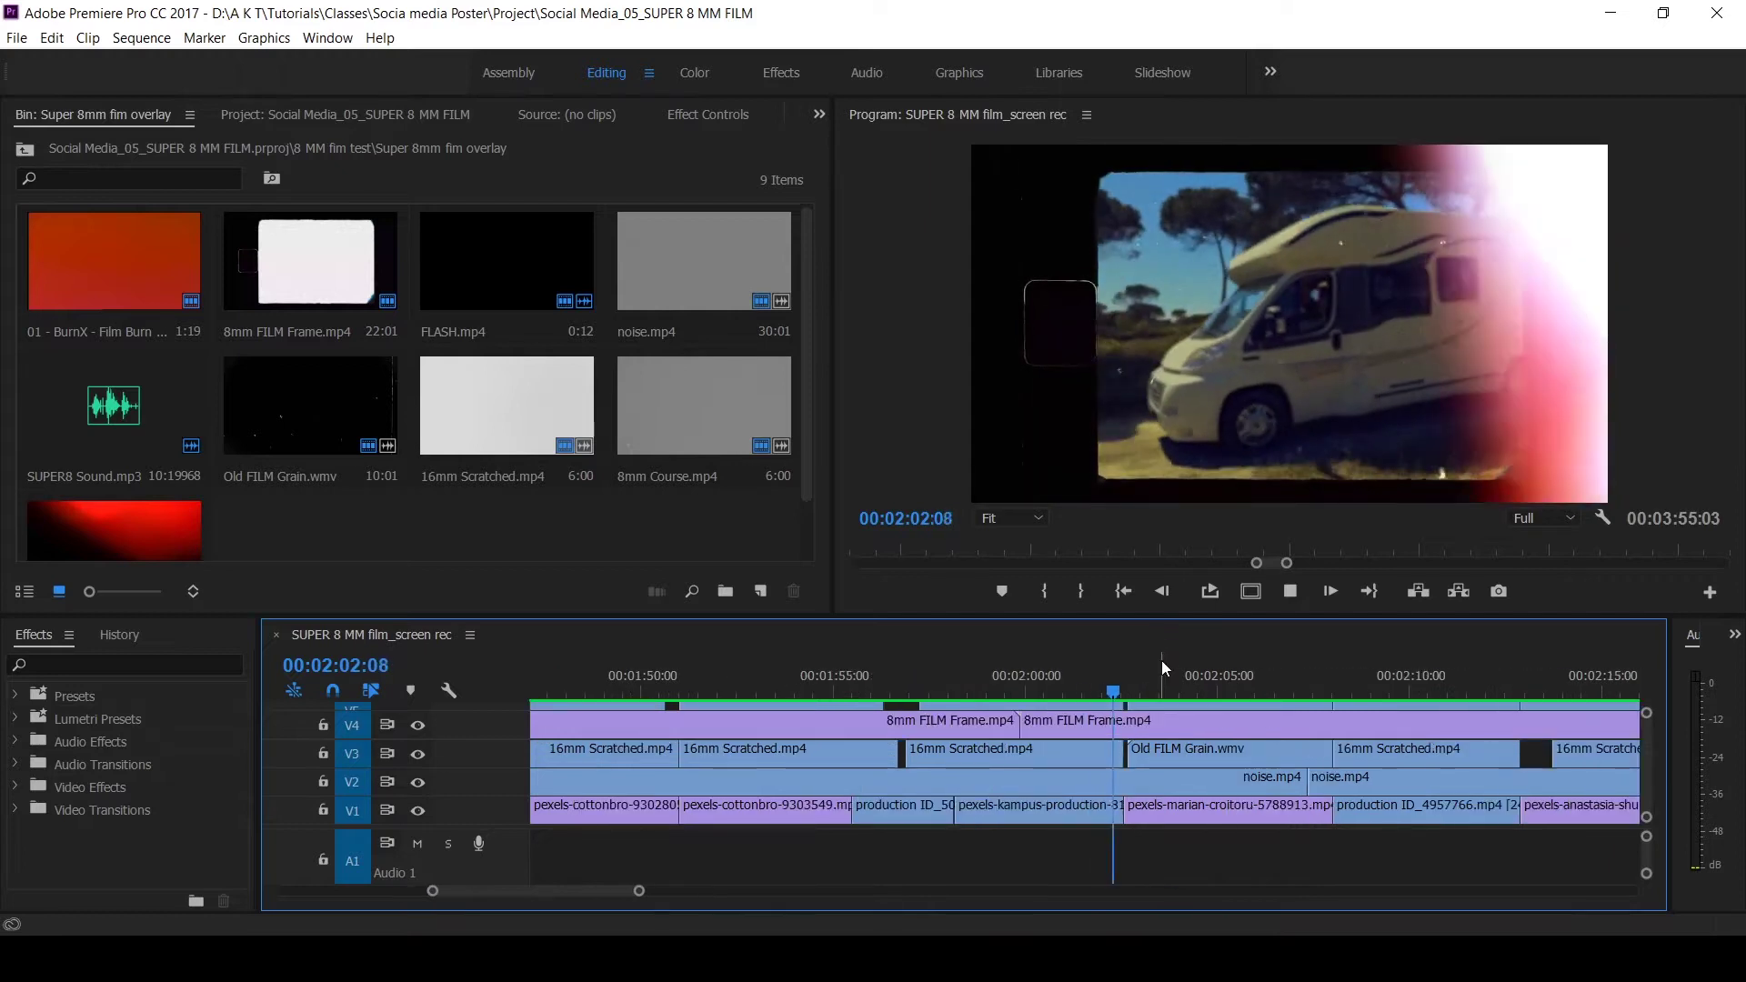
key(minus)
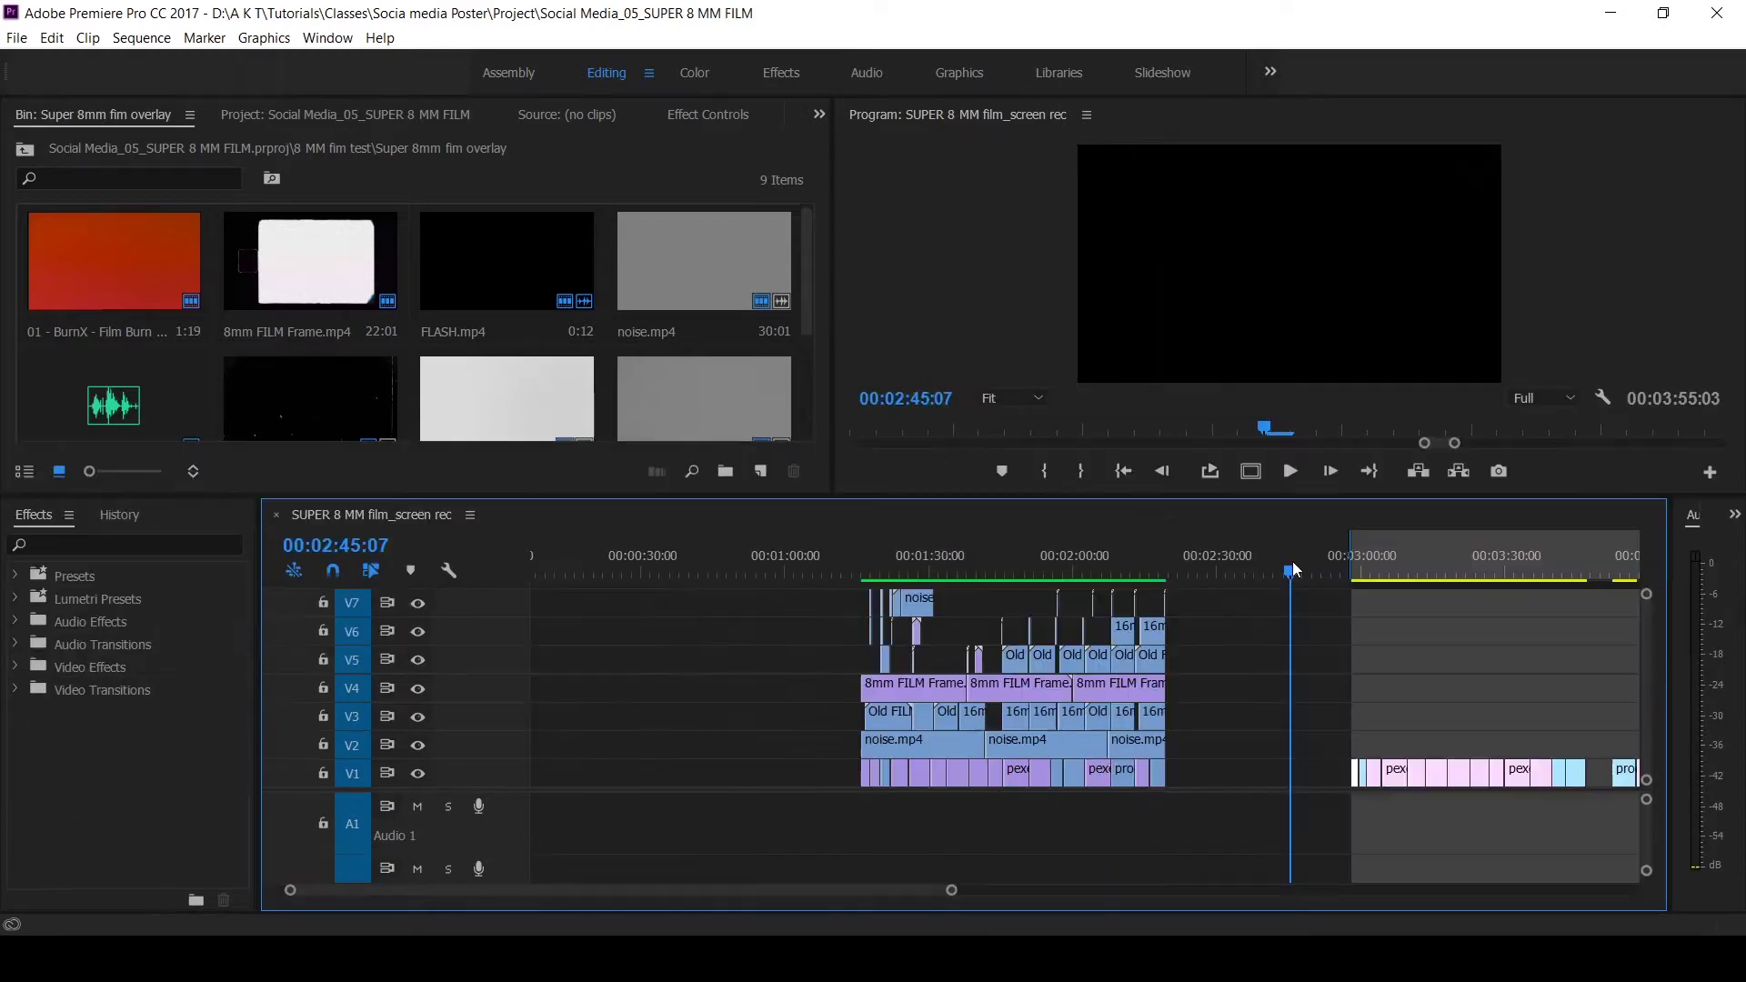
key(Down)
key(=)
key(=)
key(=)
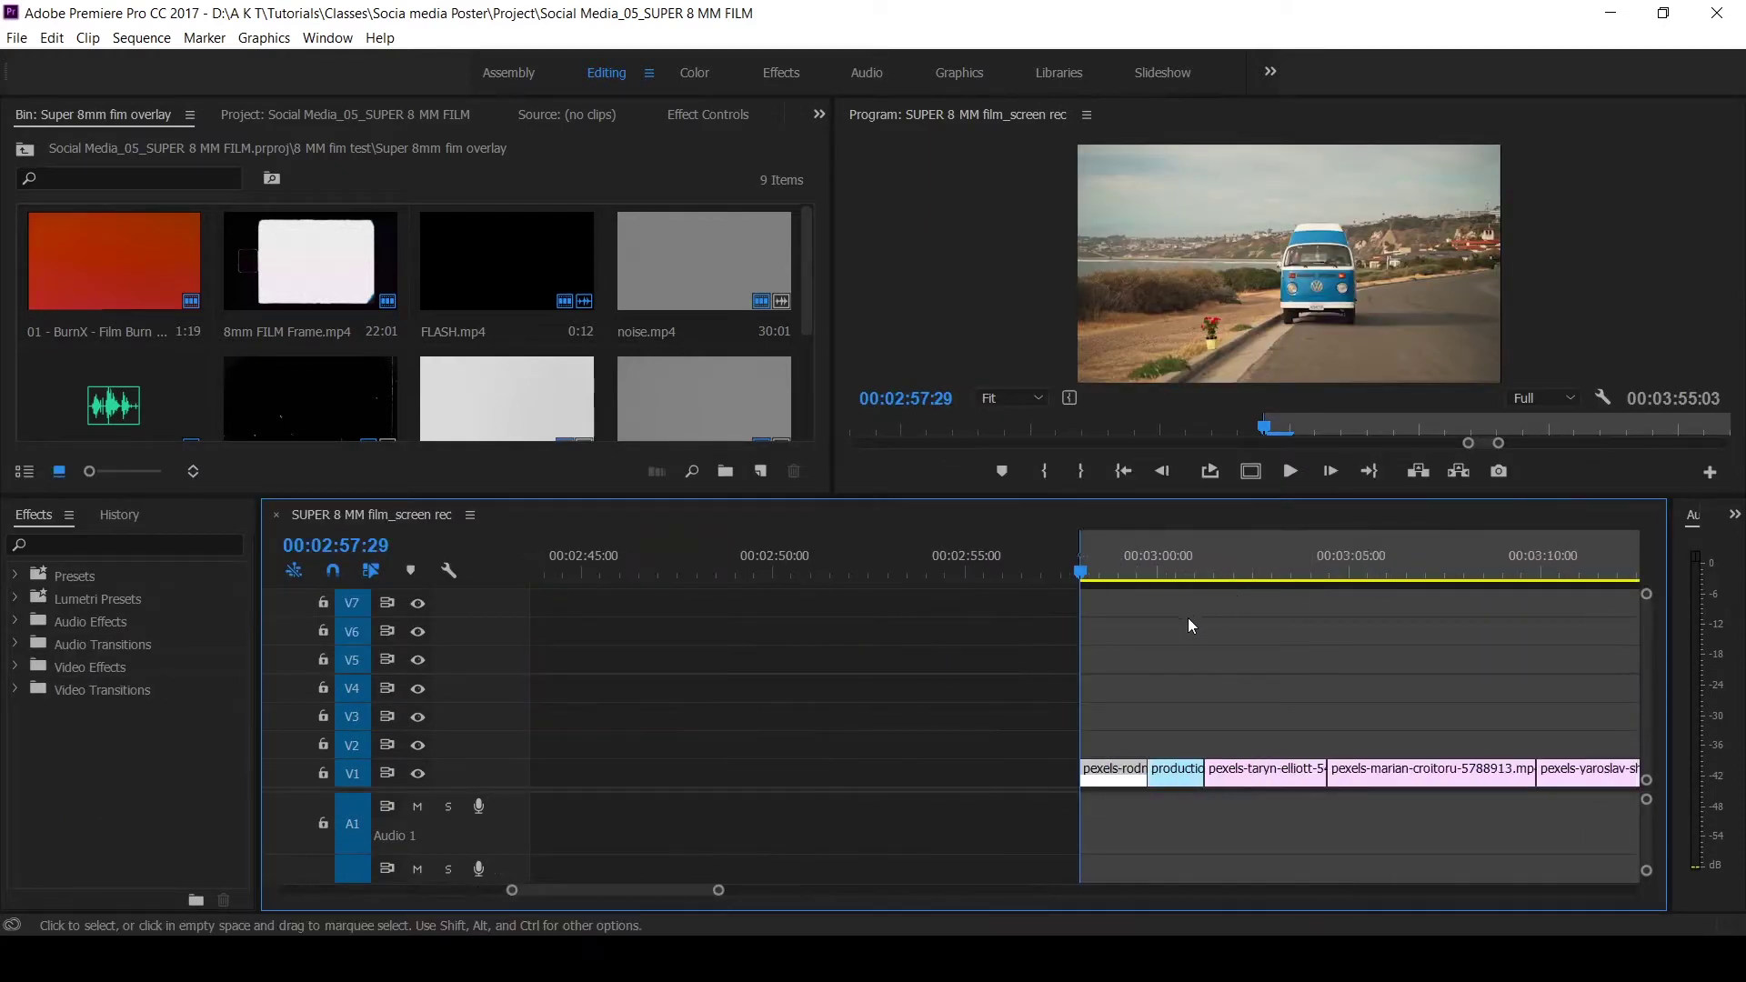
key(space)
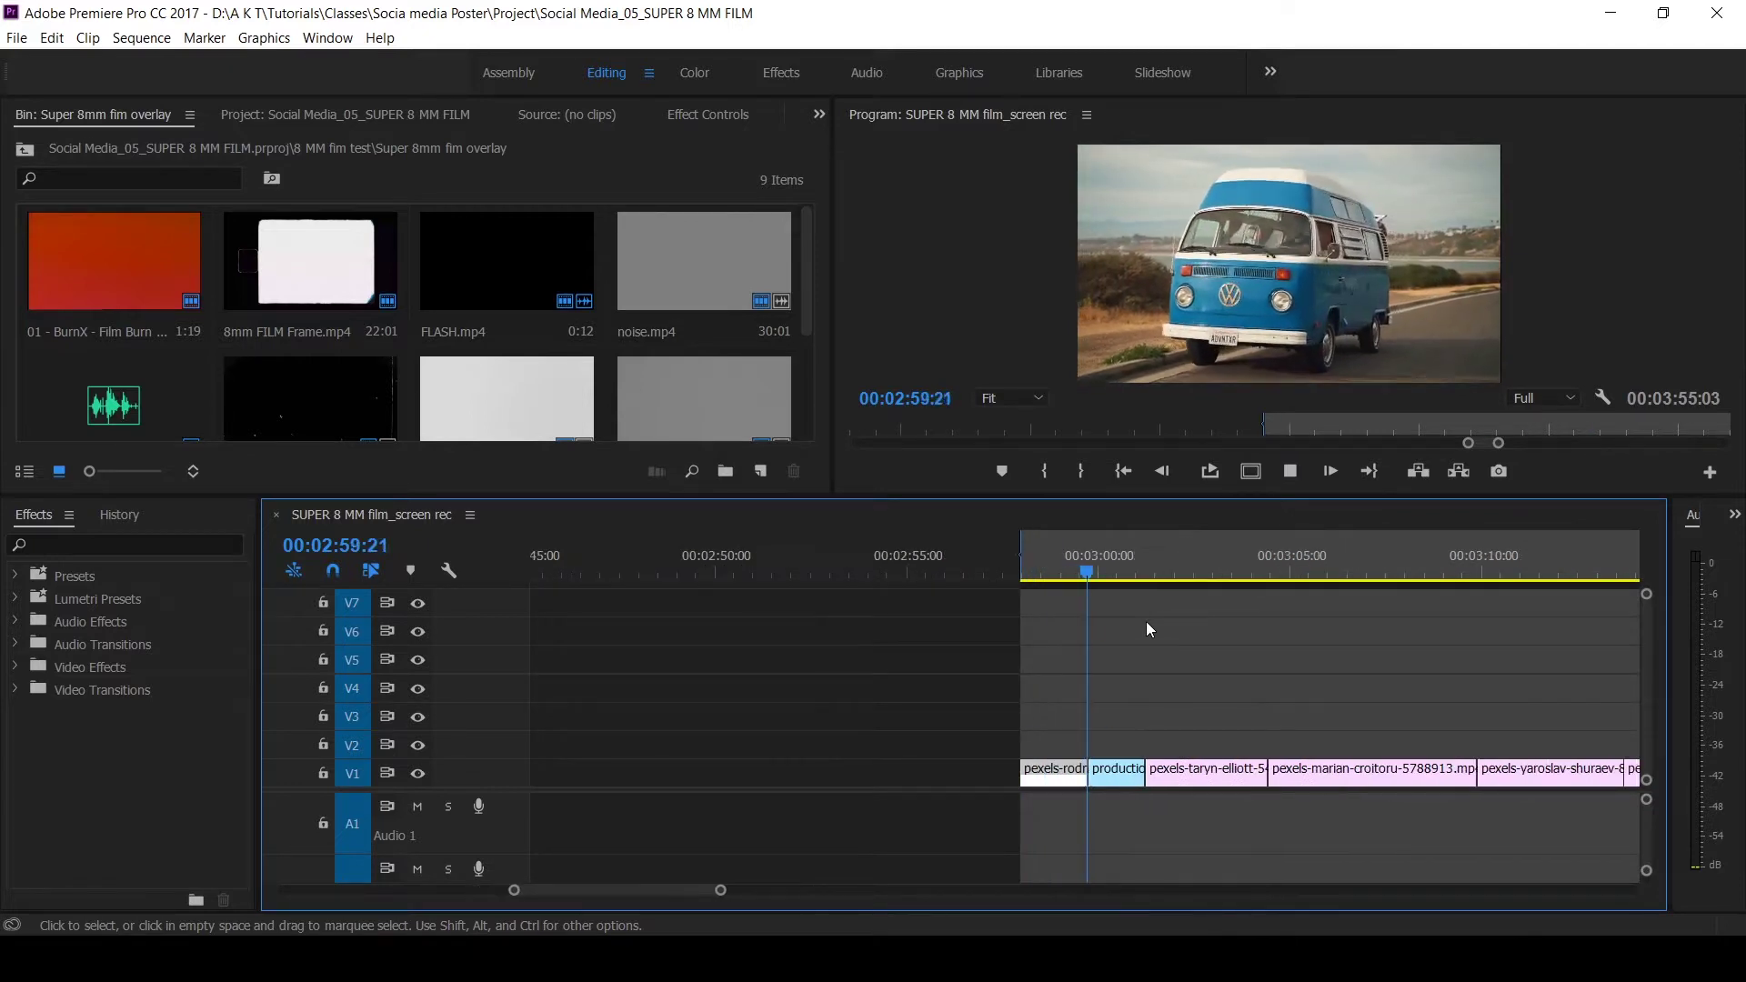
key(minus)
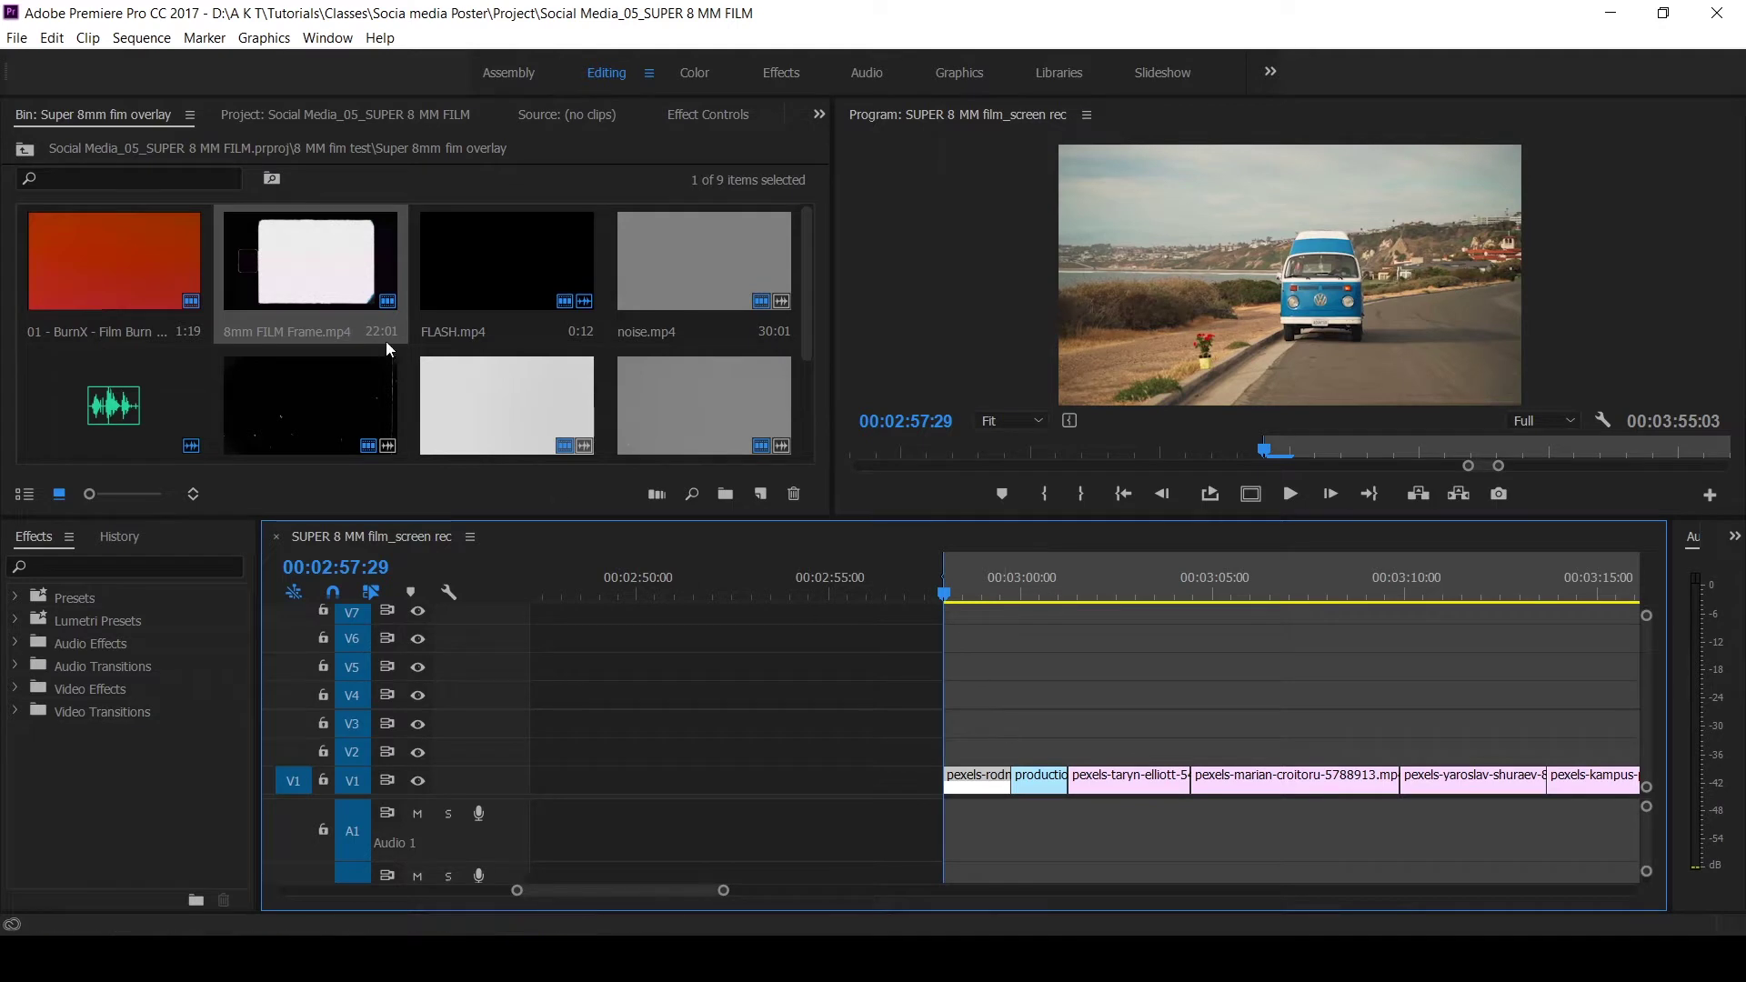
- Place 8mm FILM Frame.mp4 on track V5 above the ungraded clips from 00:02:57:29 and set its scale to 50
click(292, 275)
drag(293, 275, 978, 673)
click(969, 582)
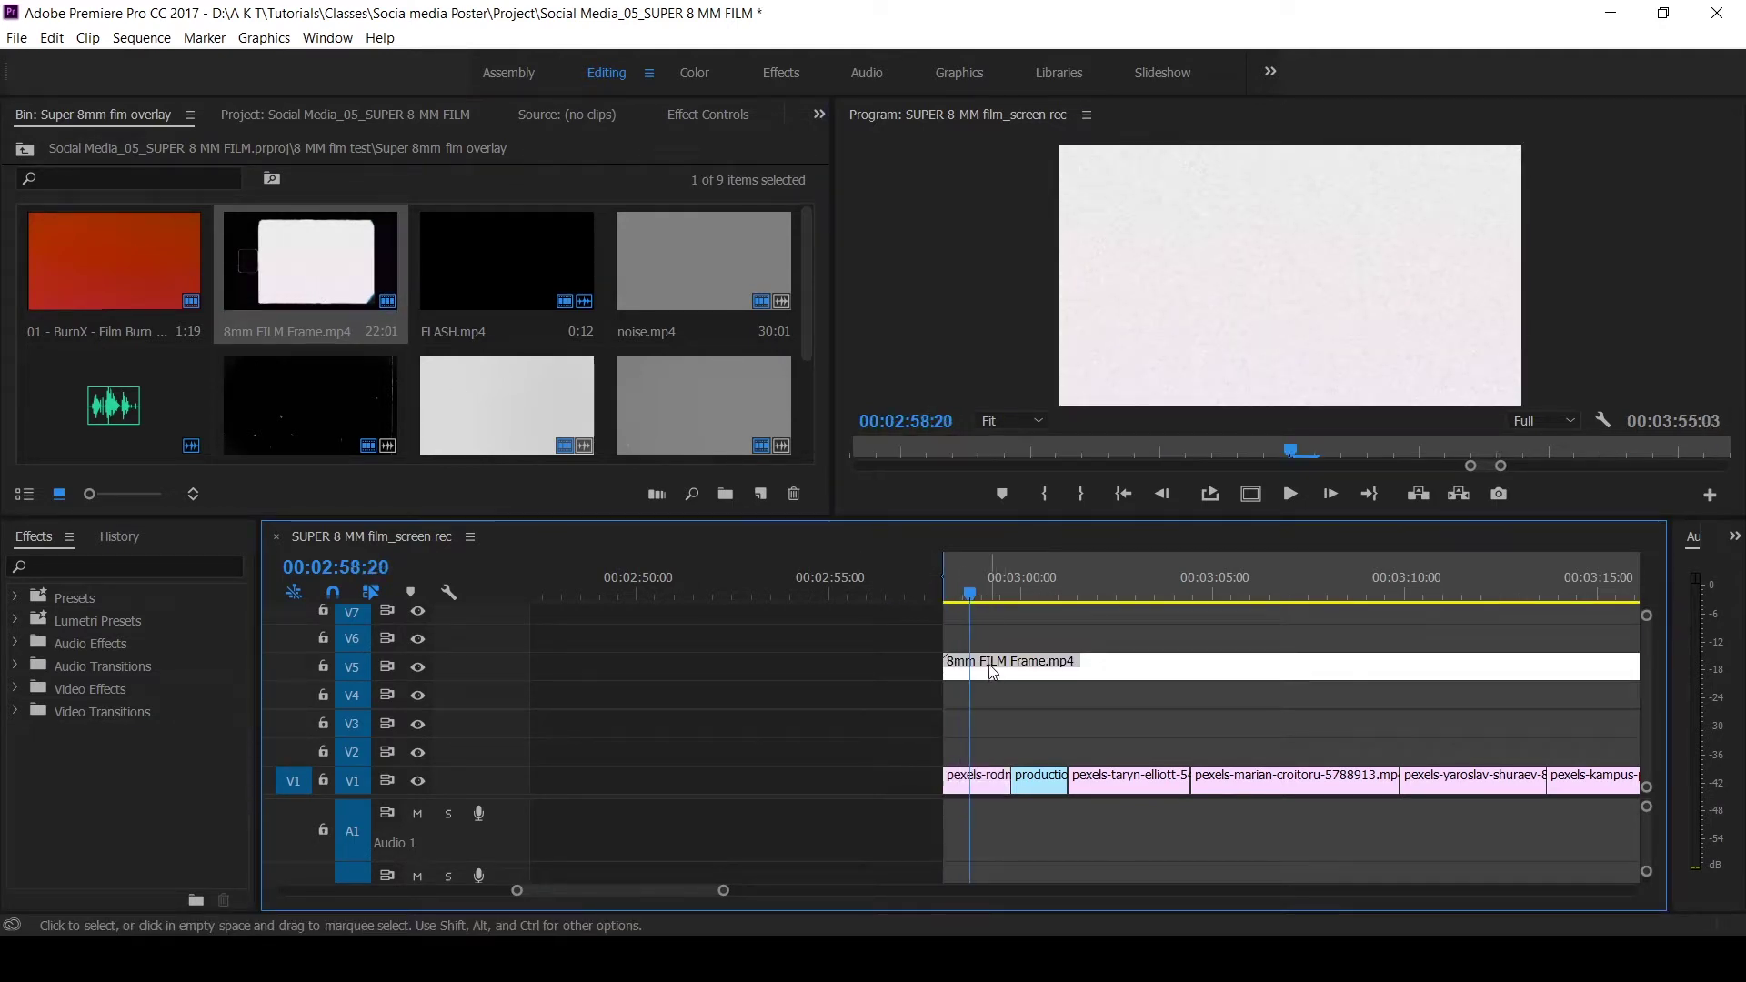
click(695, 116)
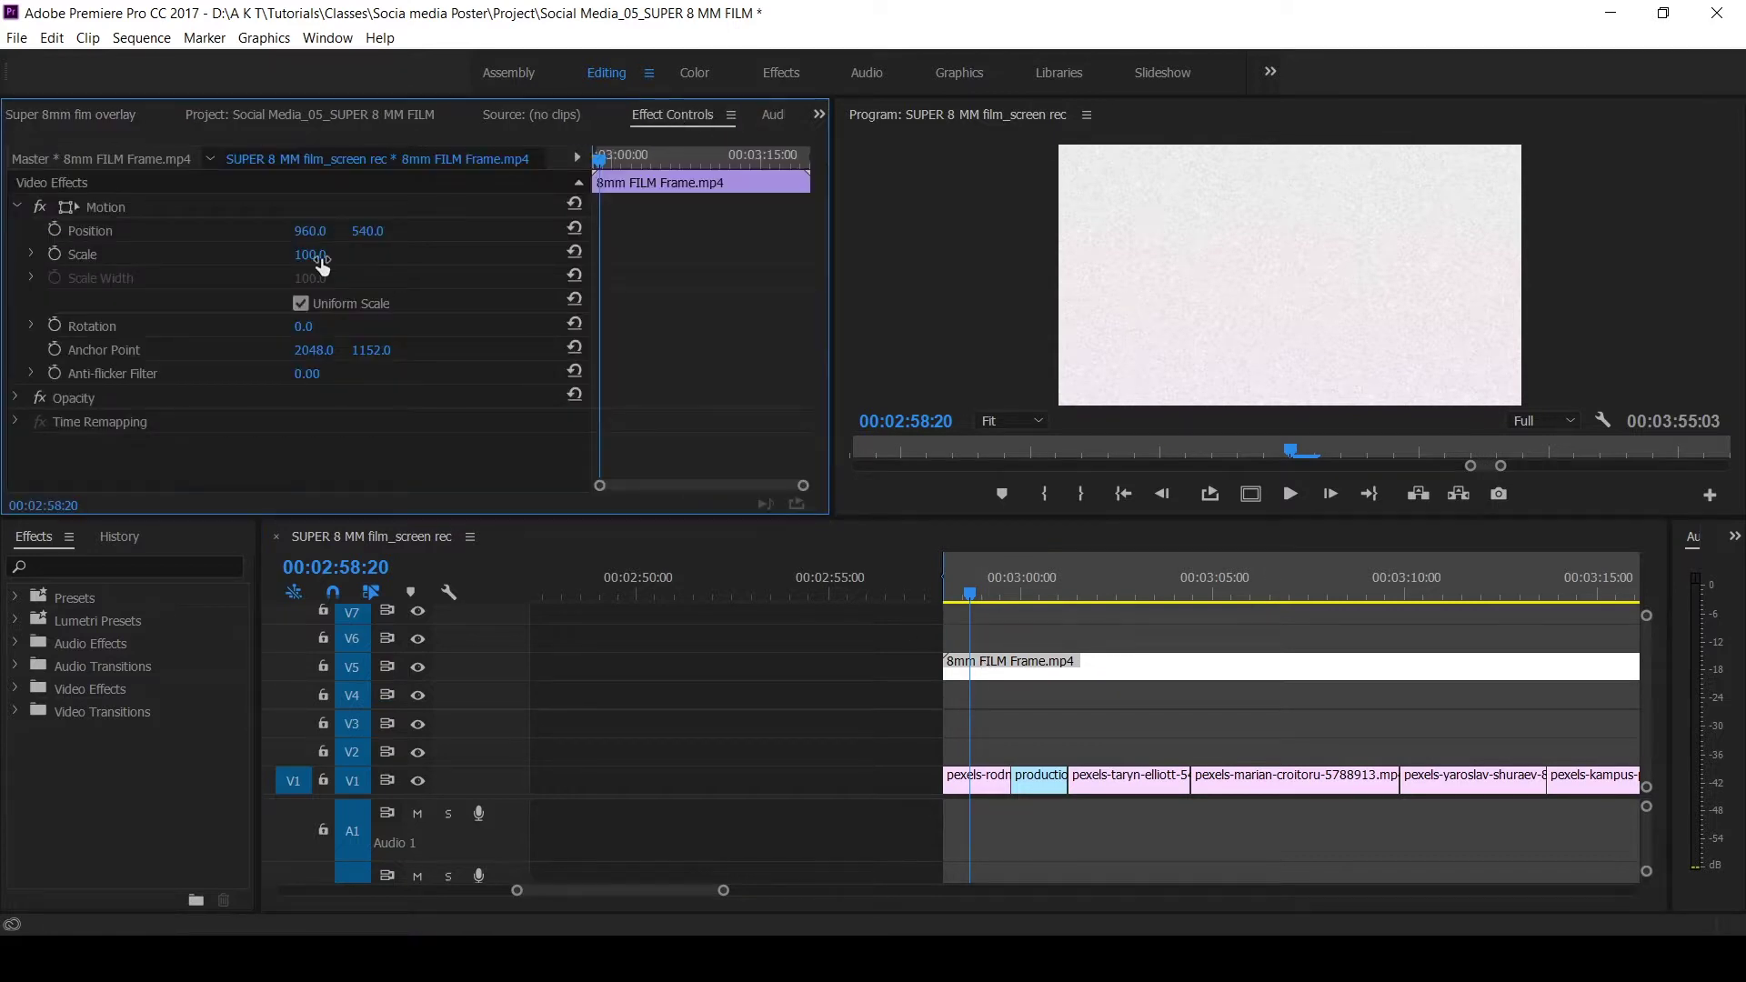
drag(321, 263, 301, 255)
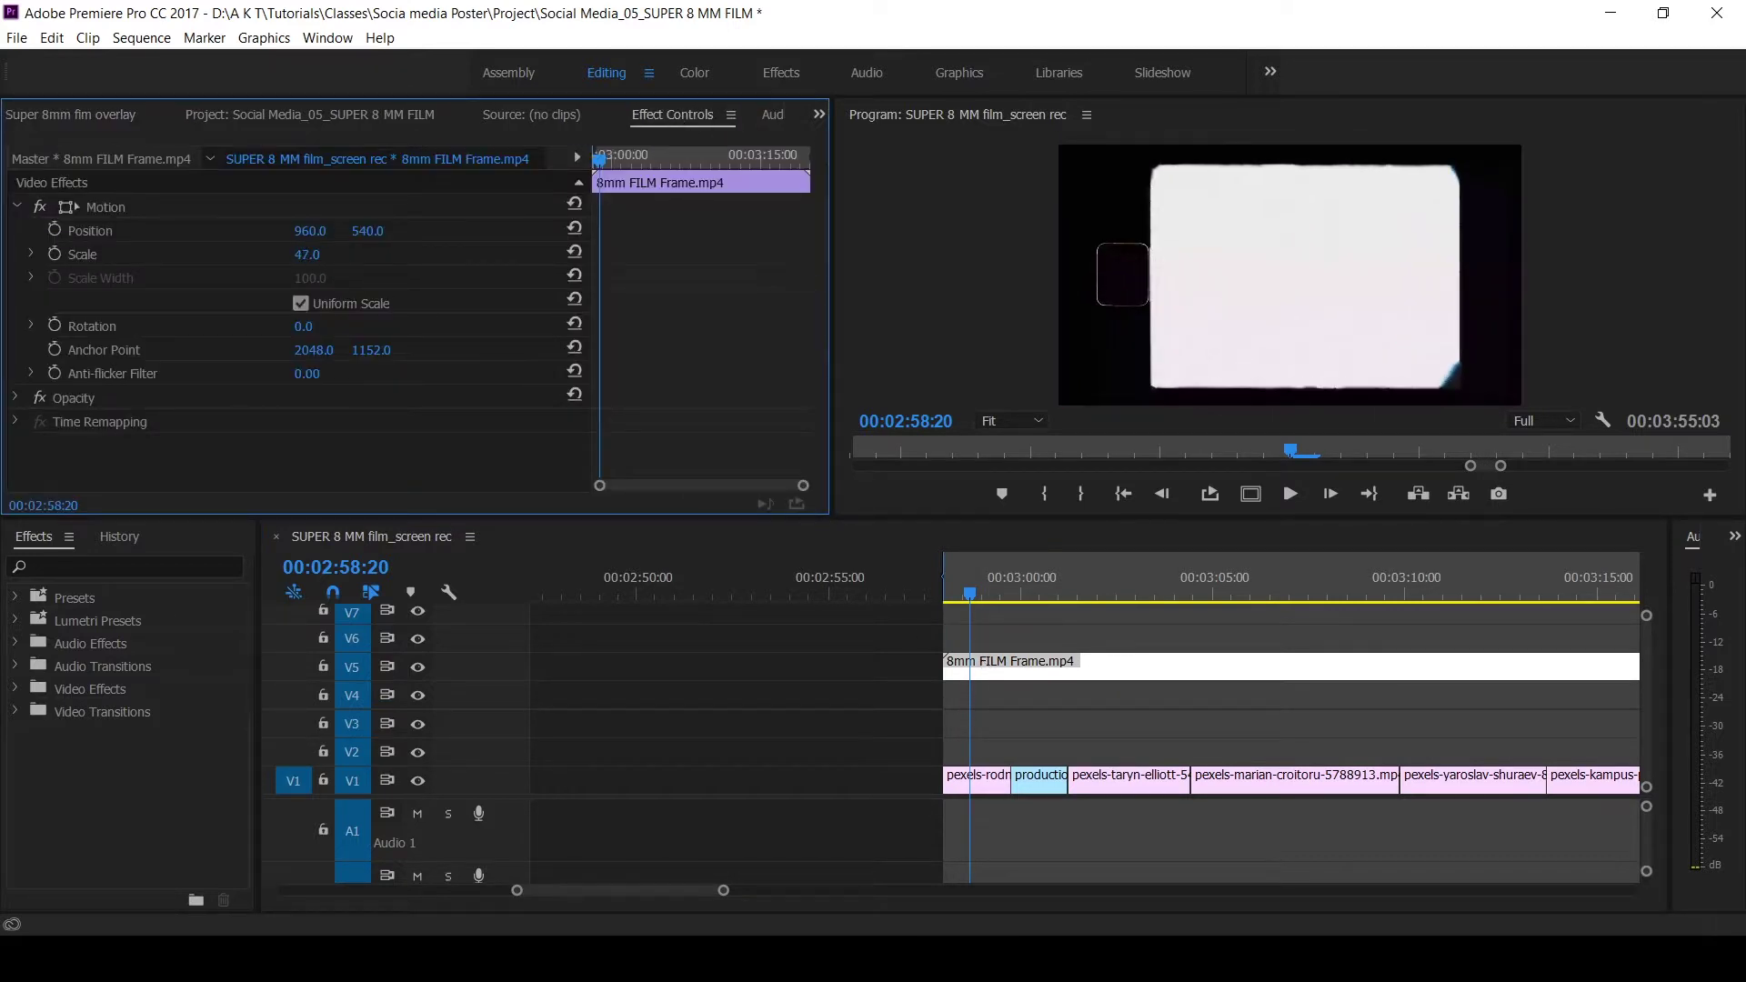
click(323, 256)
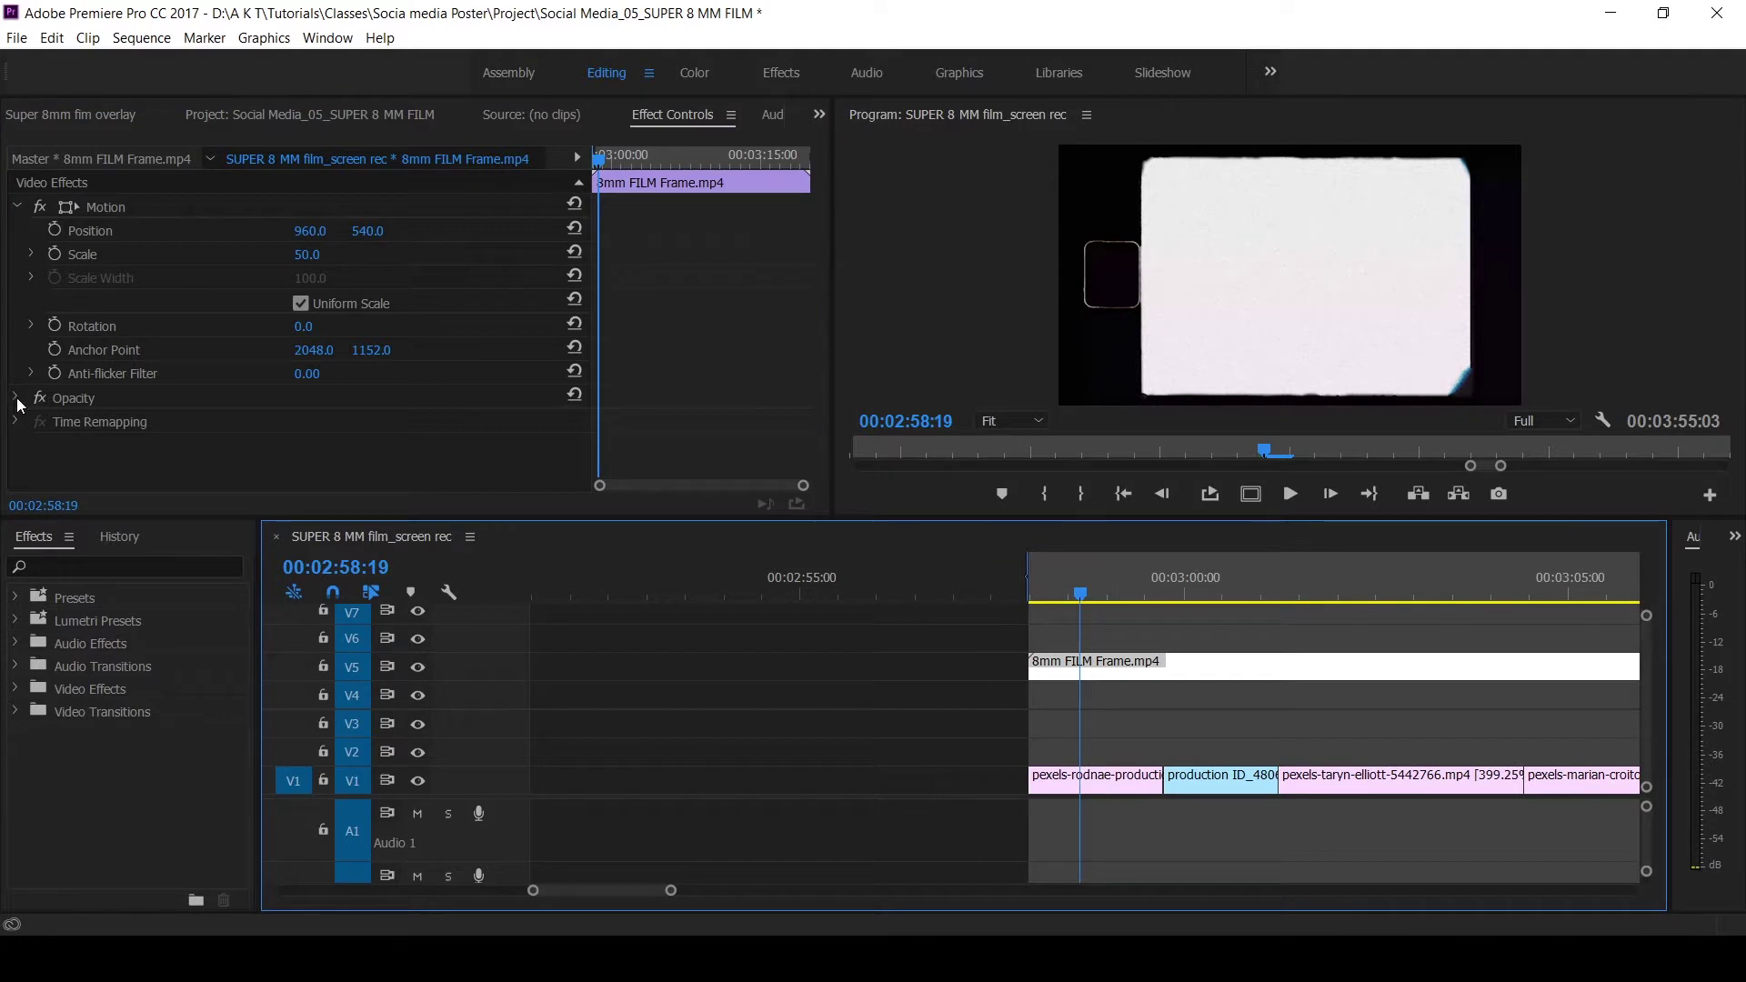
- Set the 8mm film frame overlay's blend mode to Darken and preview the result full screen
click(15, 399)
scroll(364, 419, down, 1)
click(427, 430)
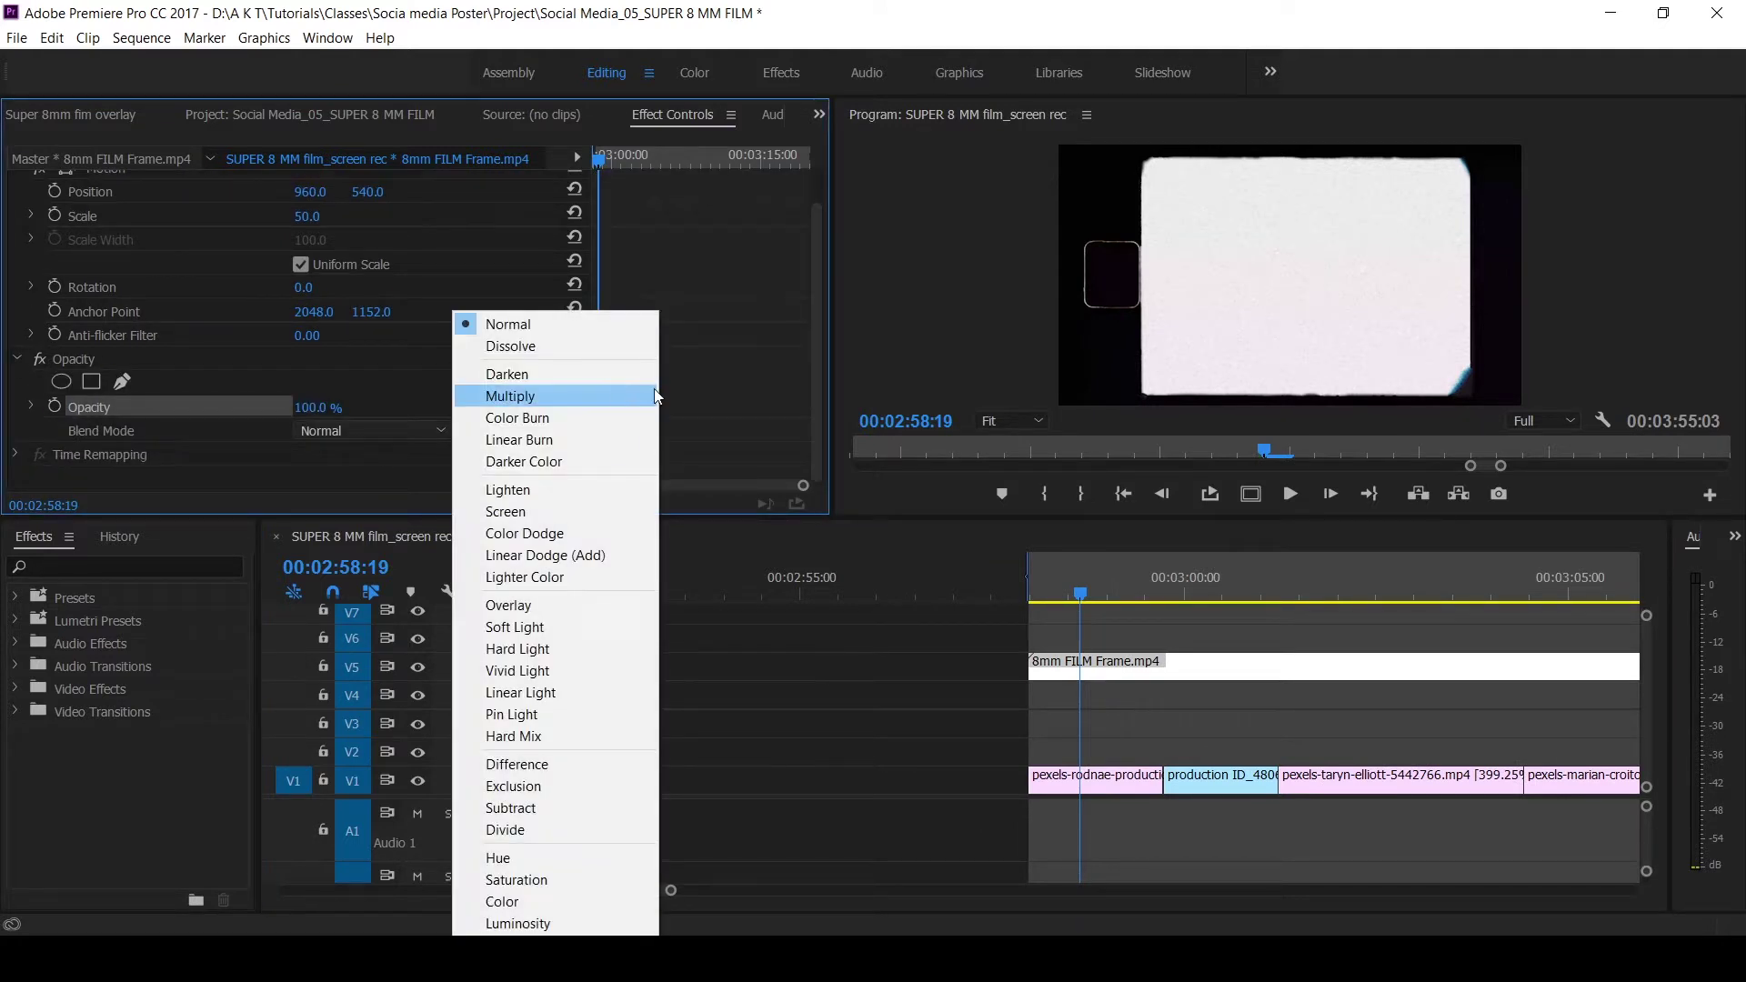
click(553, 374)
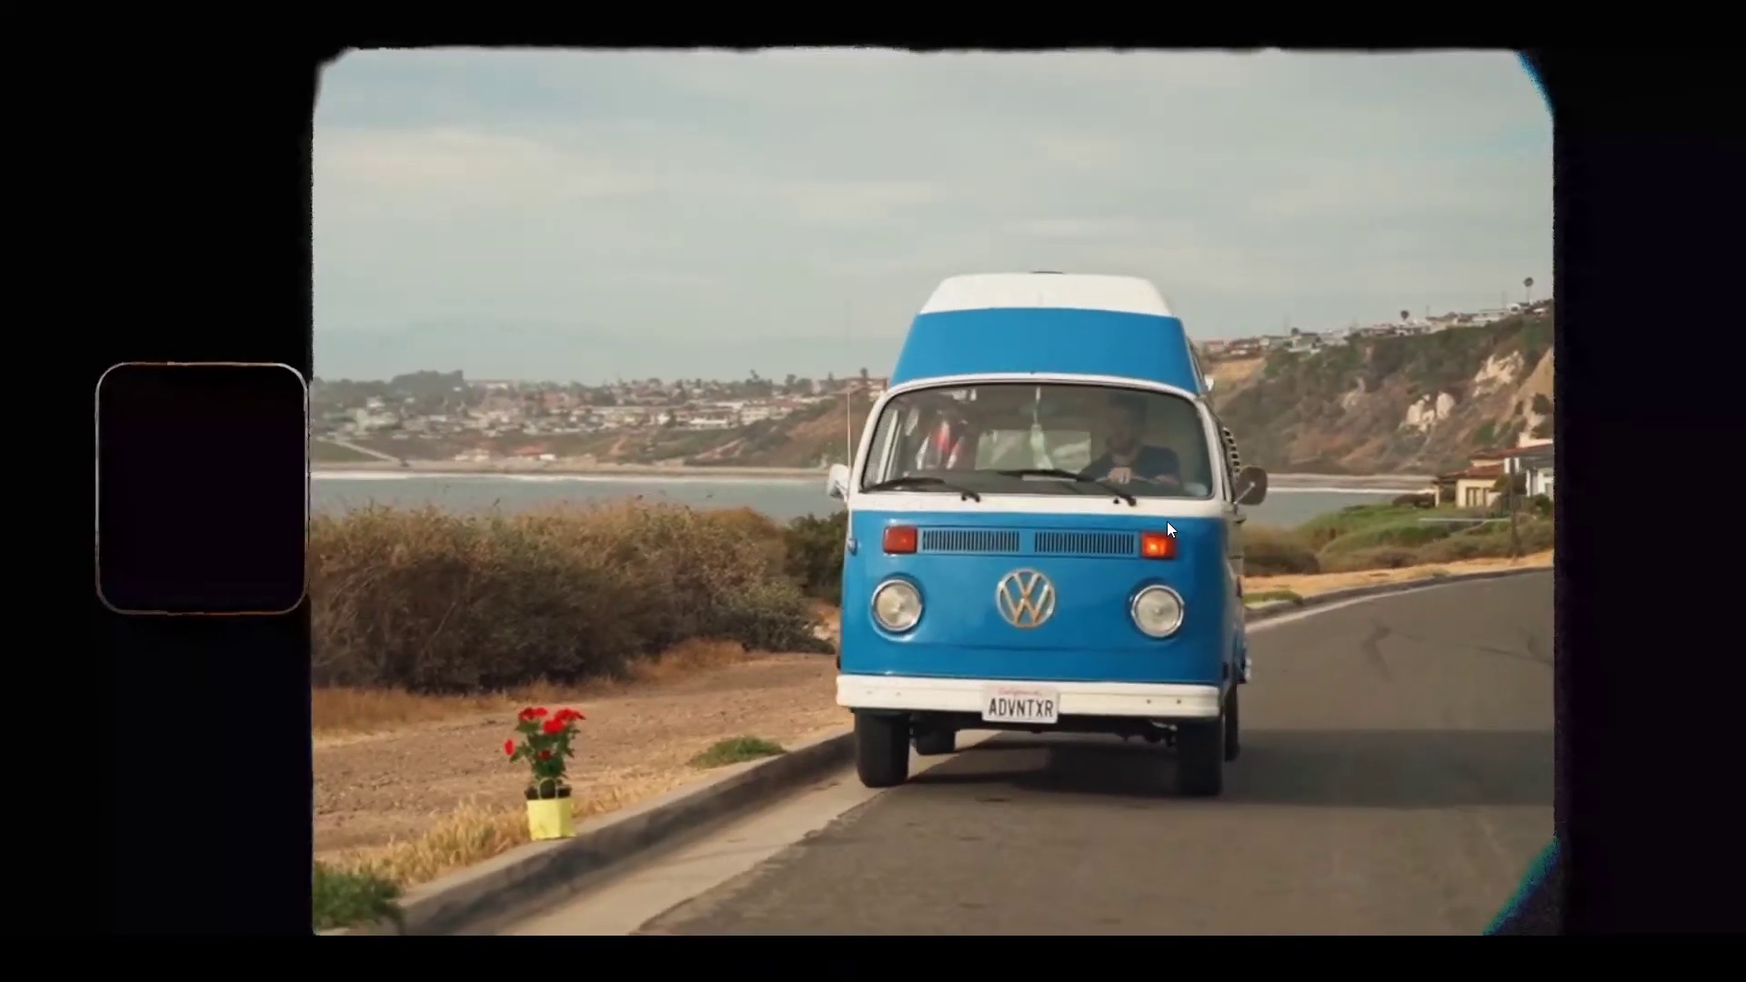
key(space)
key(Escape)
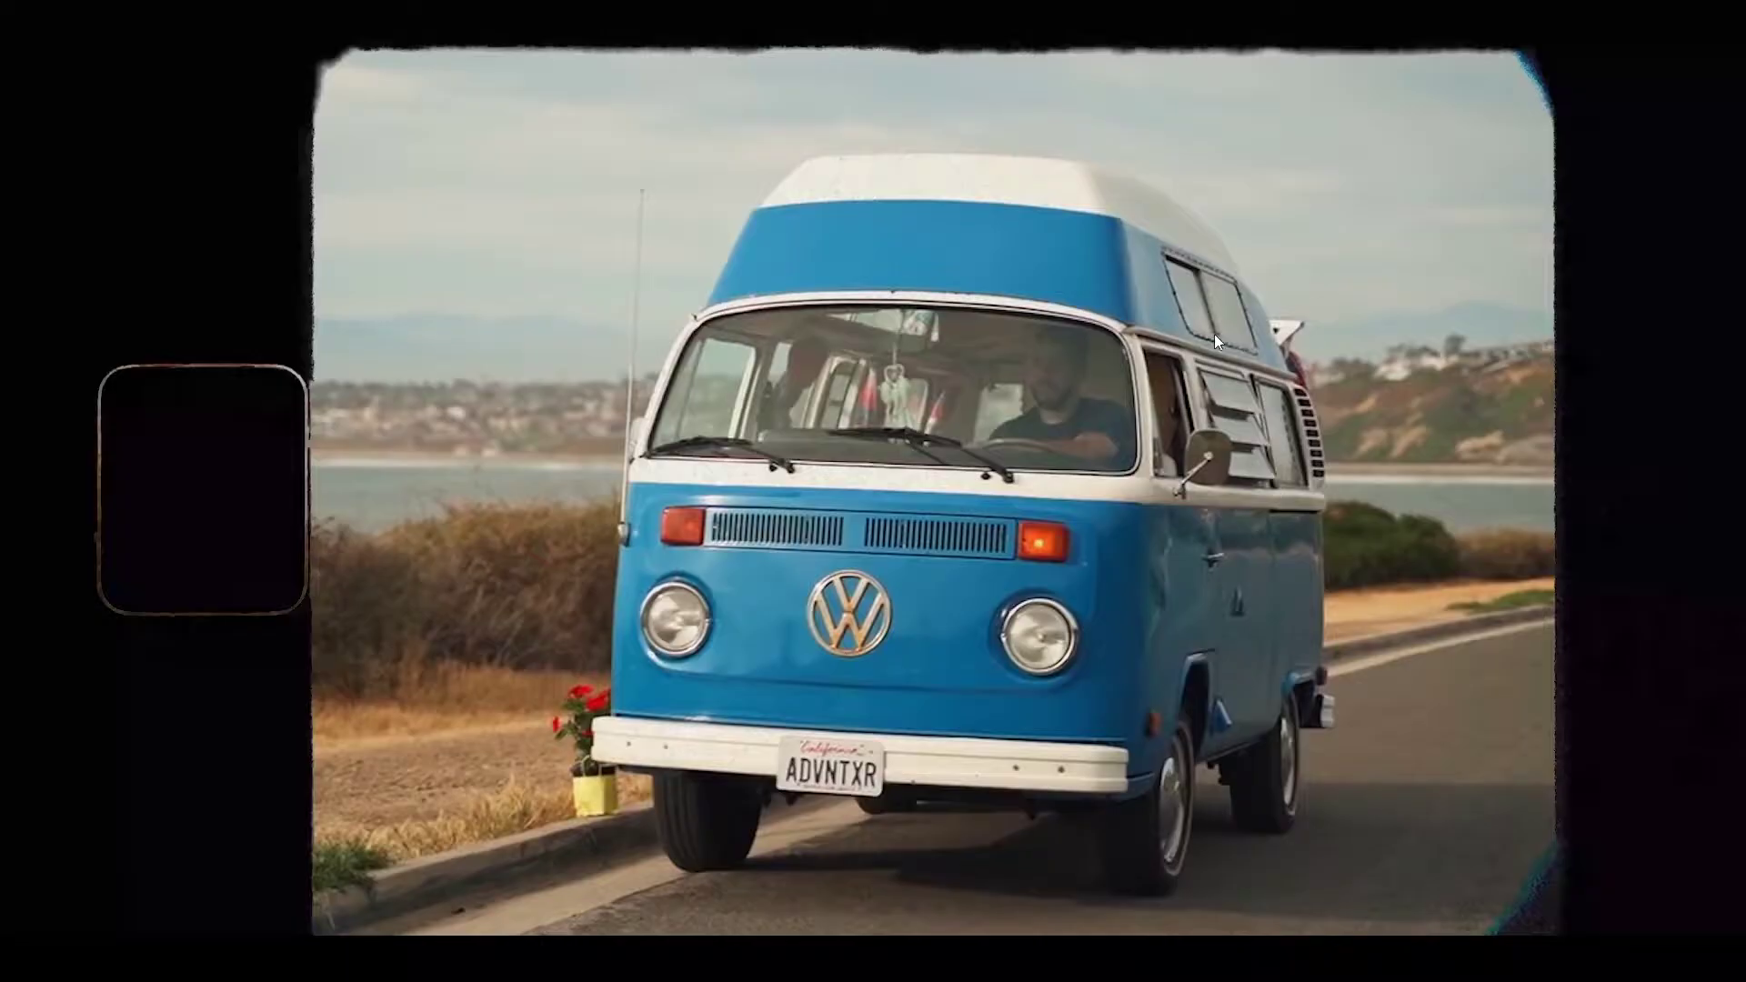
- Select the pexels-rodnae-productions van clip on V1 and open its Creative color settings in Lumetri, with the playhead at 00:02:58:17
click(1167, 593)
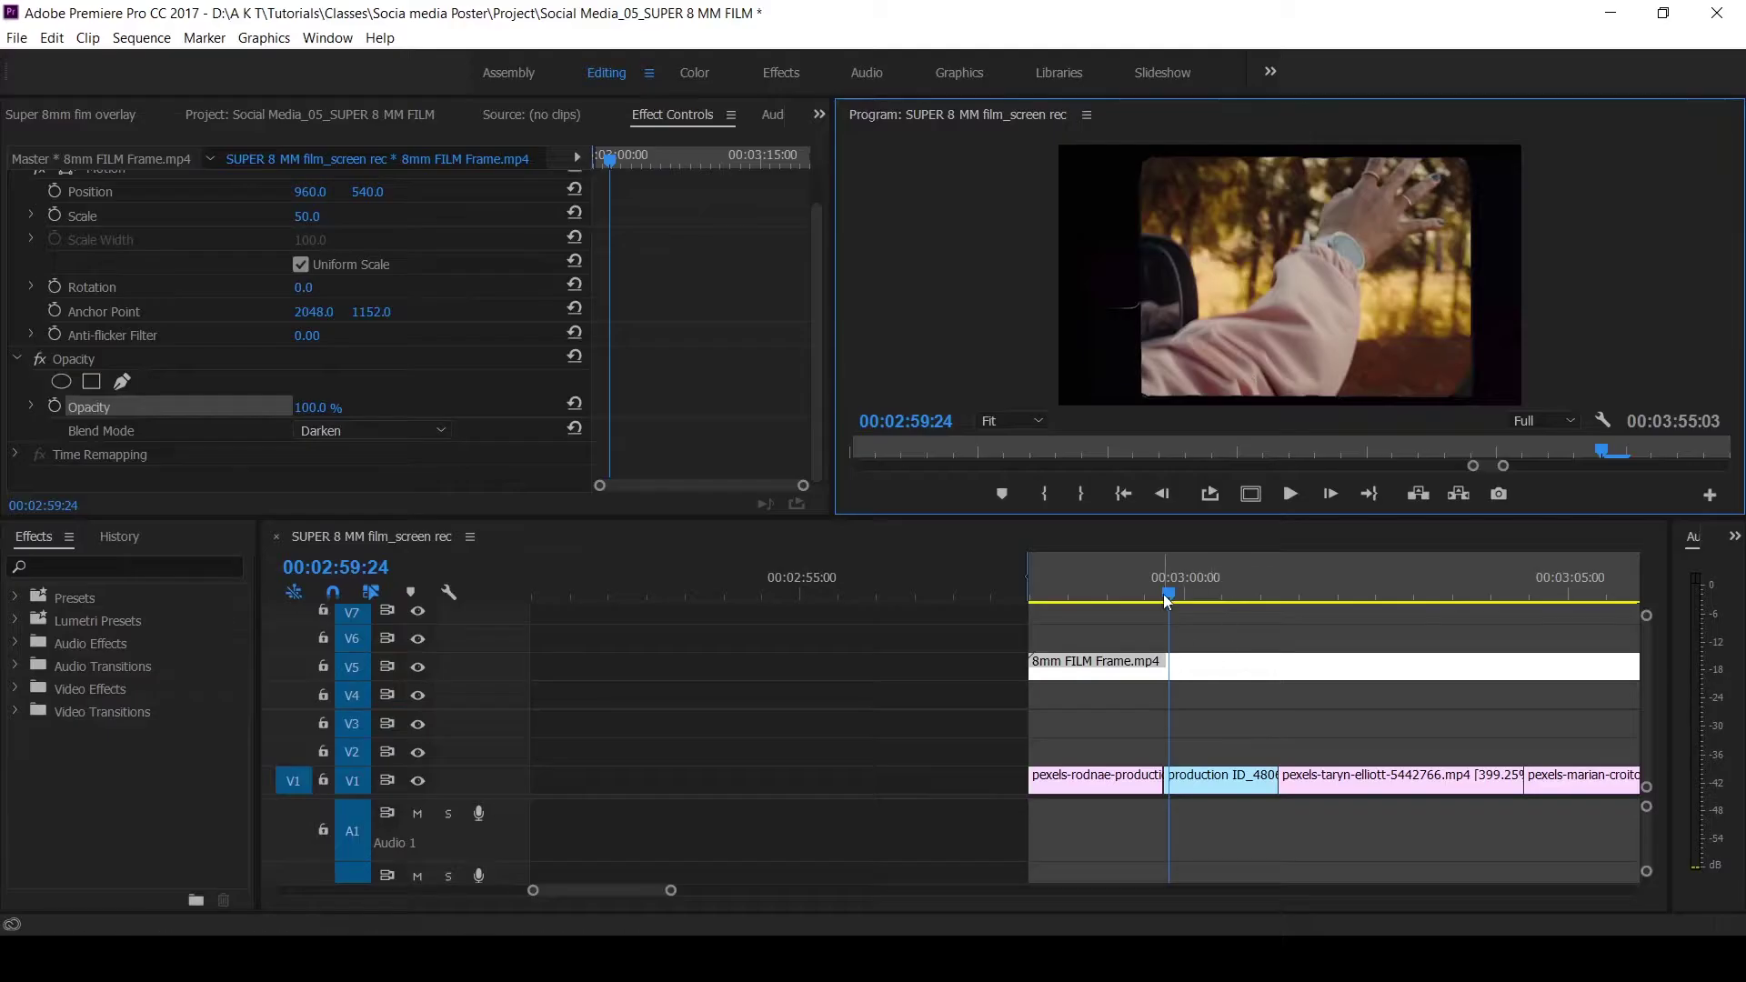
drag(1167, 593, 1075, 593)
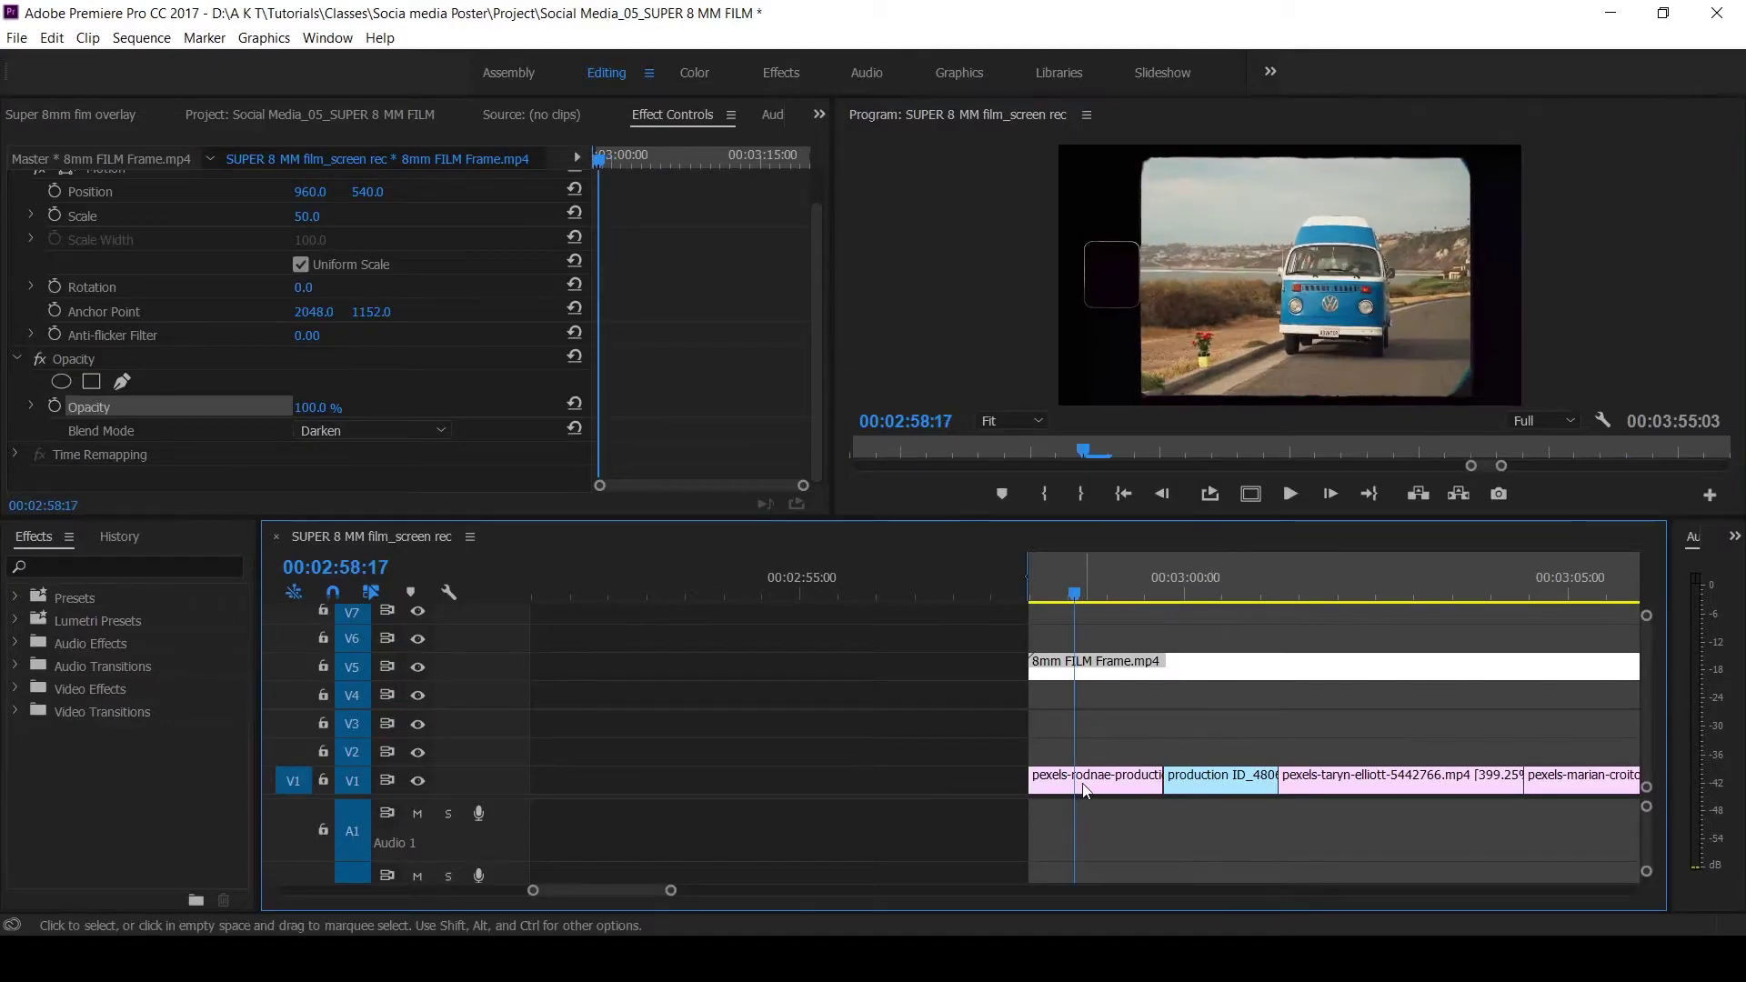
click(1083, 789)
key(=)
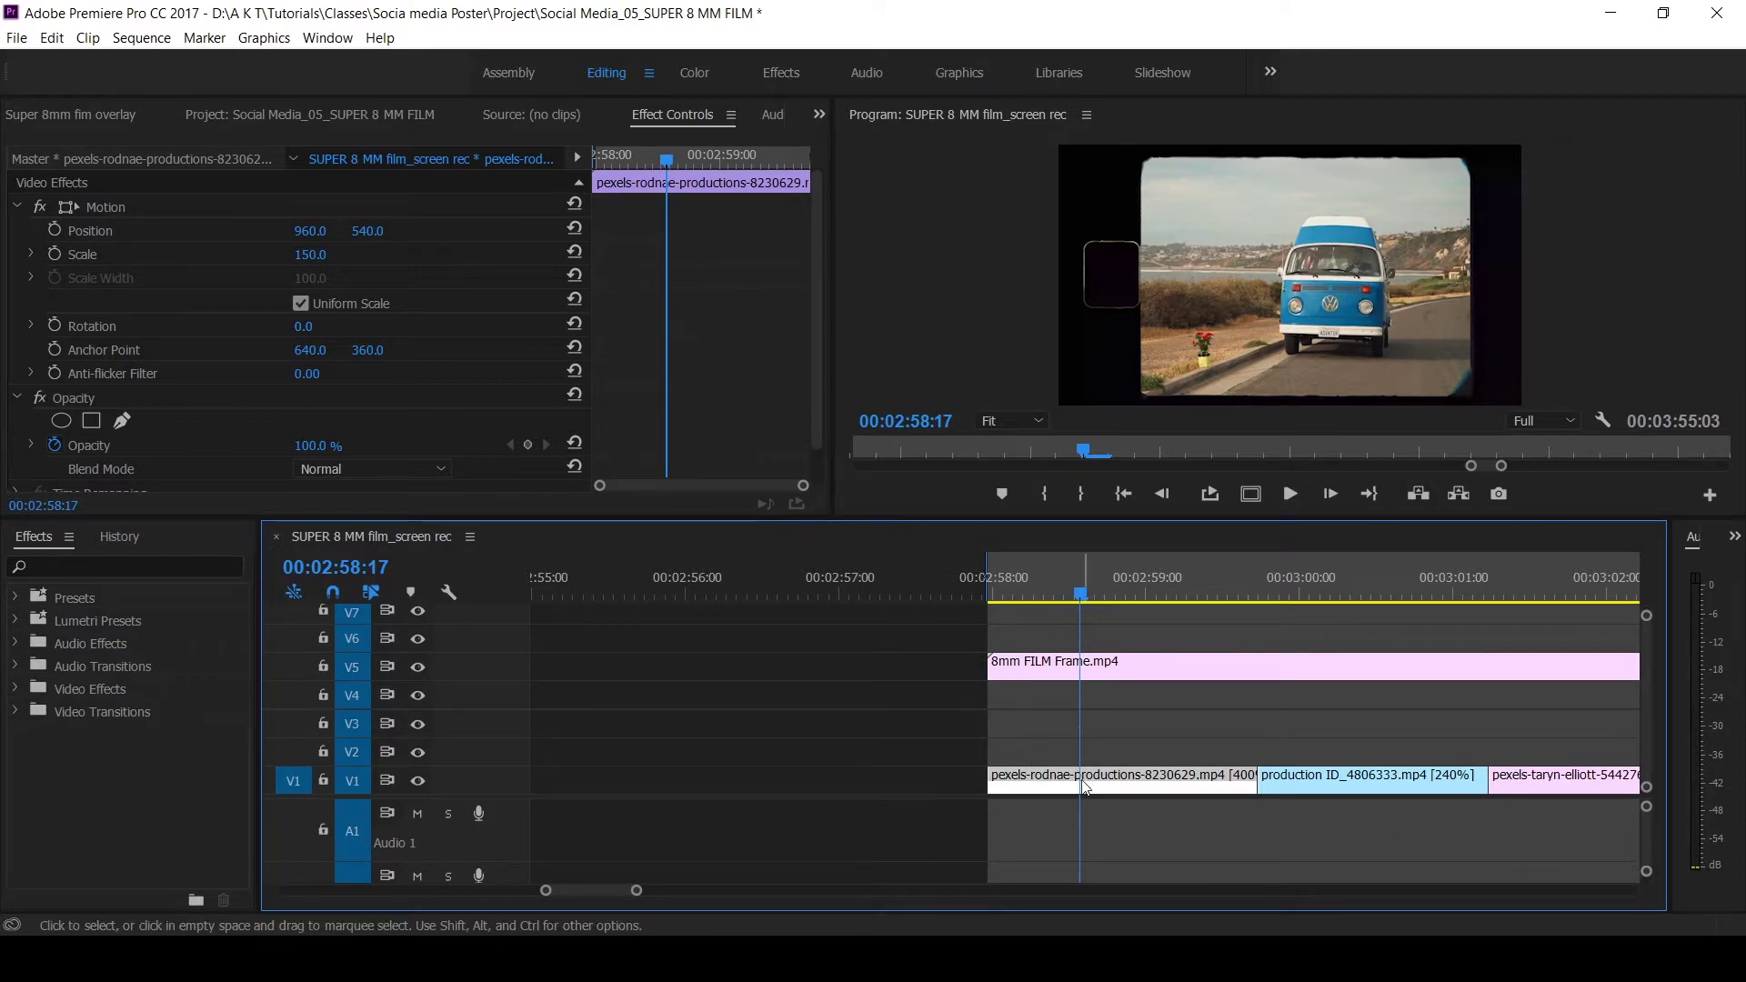
click(695, 73)
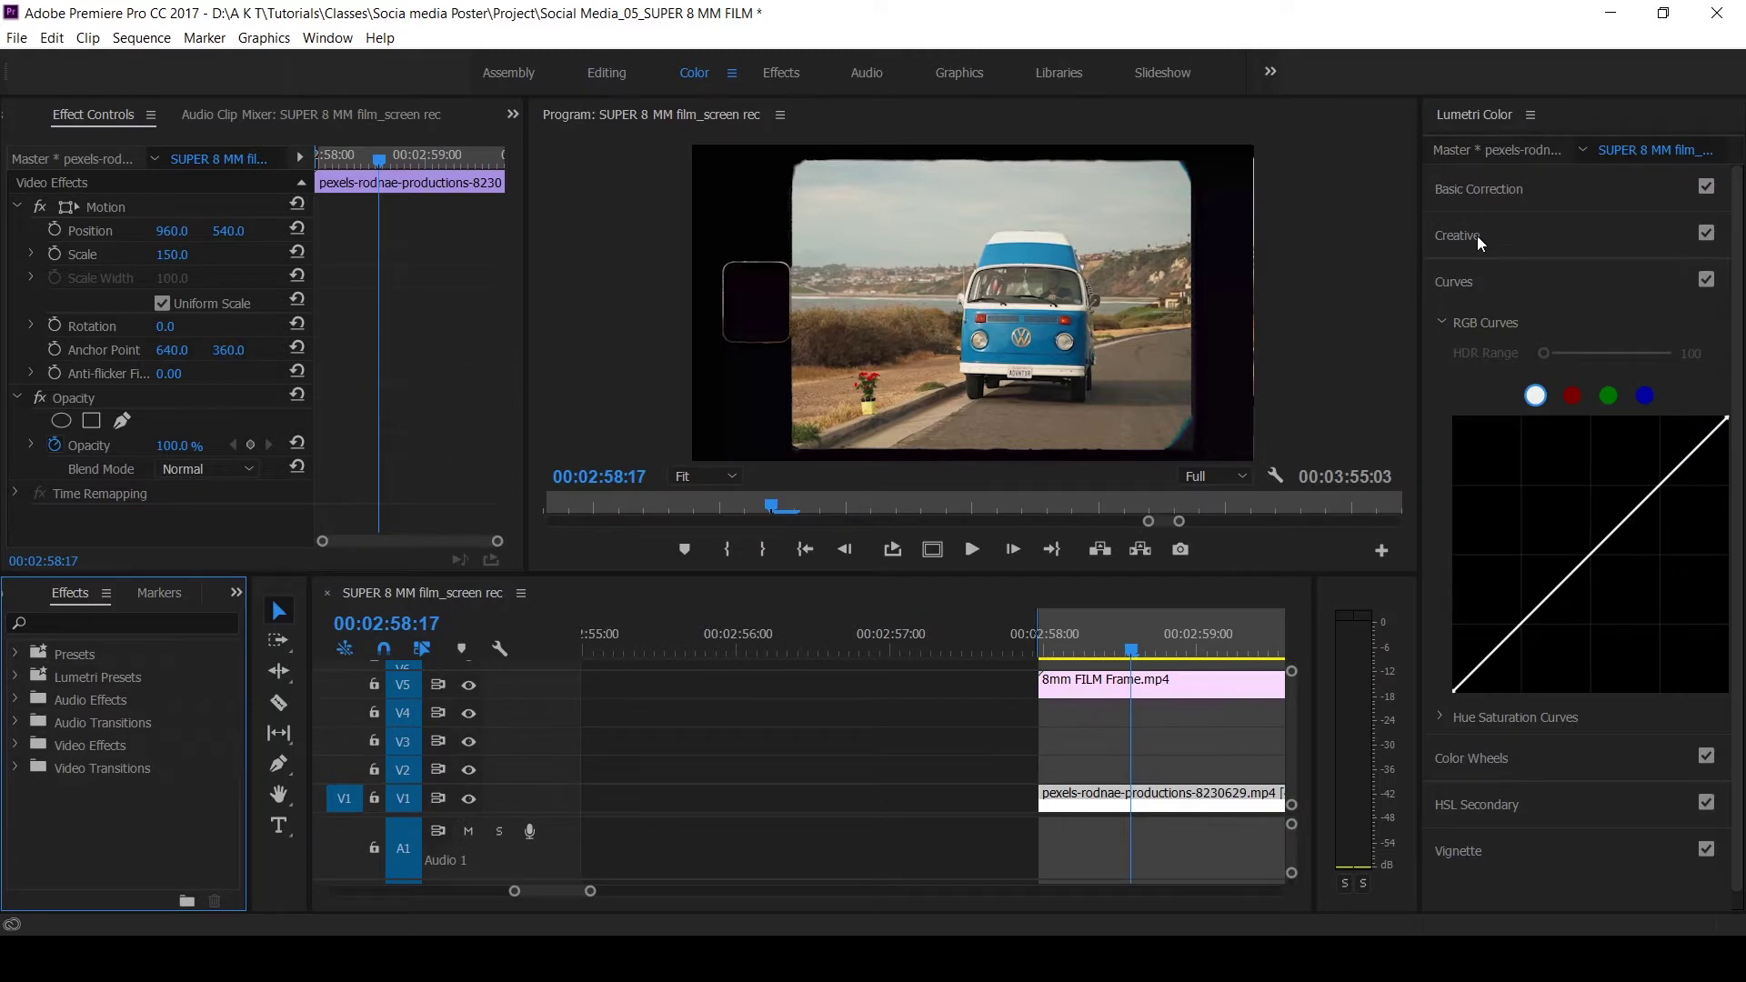
click(1477, 237)
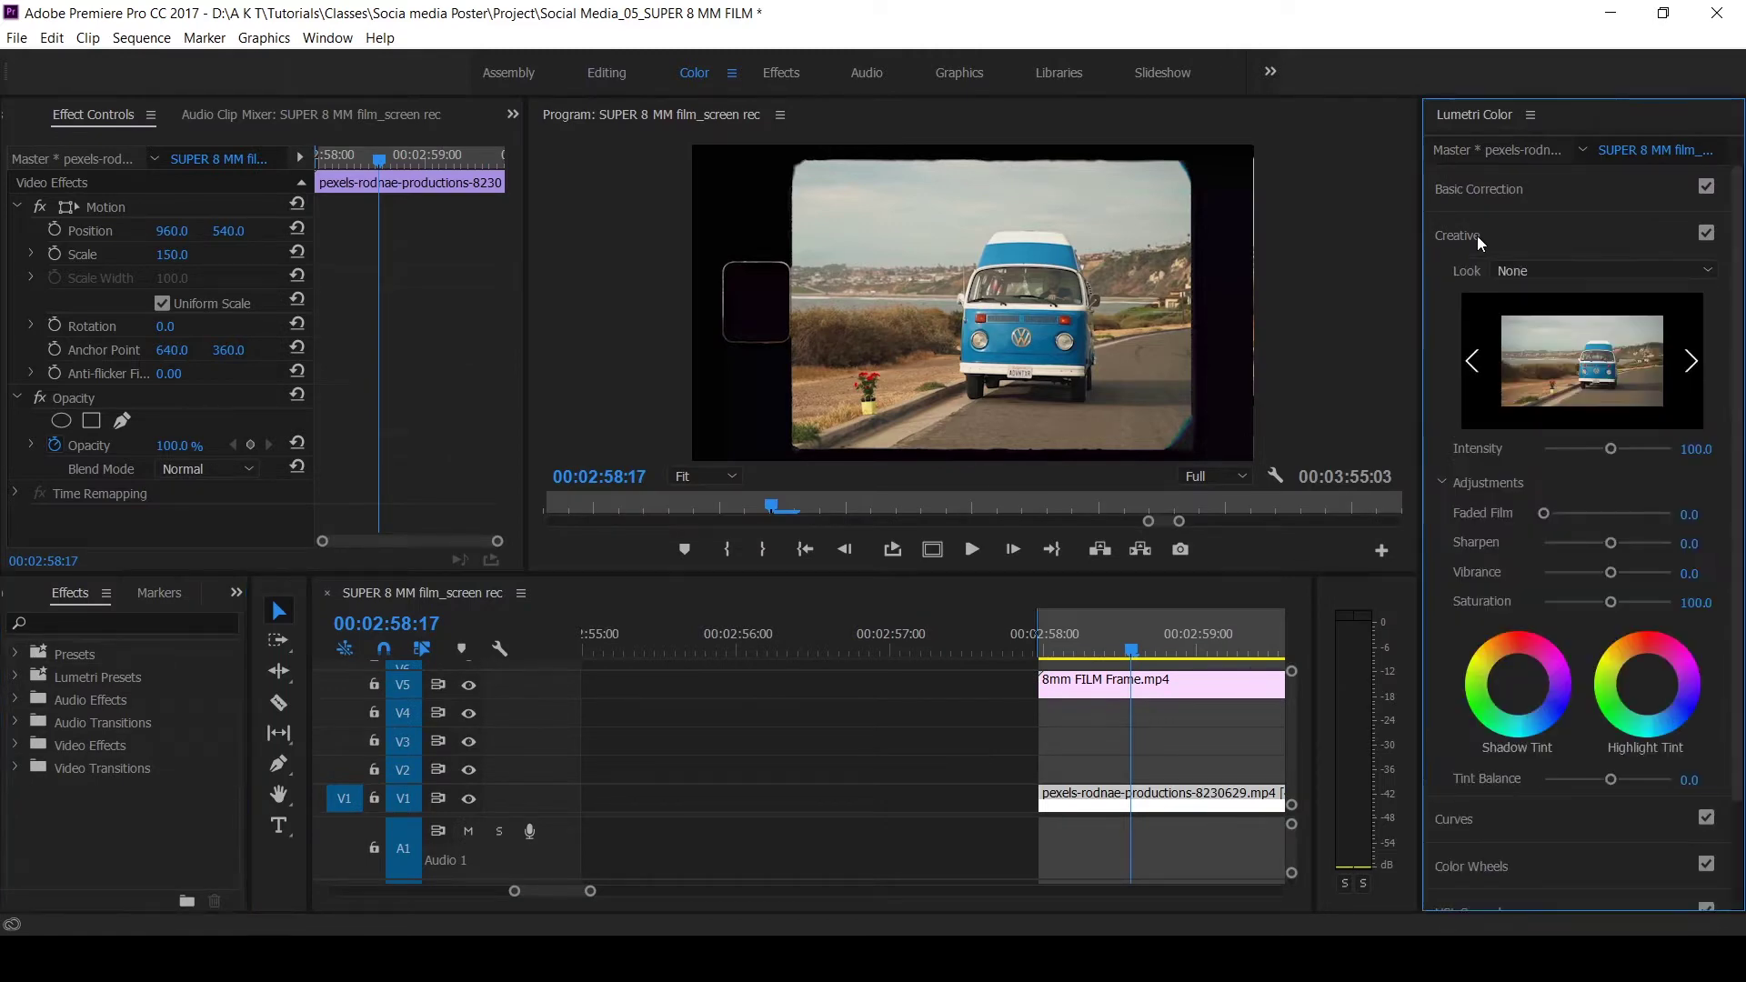
- Try the Fuji ETERNA 250D Fuji 3510 (by Adobe) look on the van clip and browse the neighbouring looks
click(1608, 271)
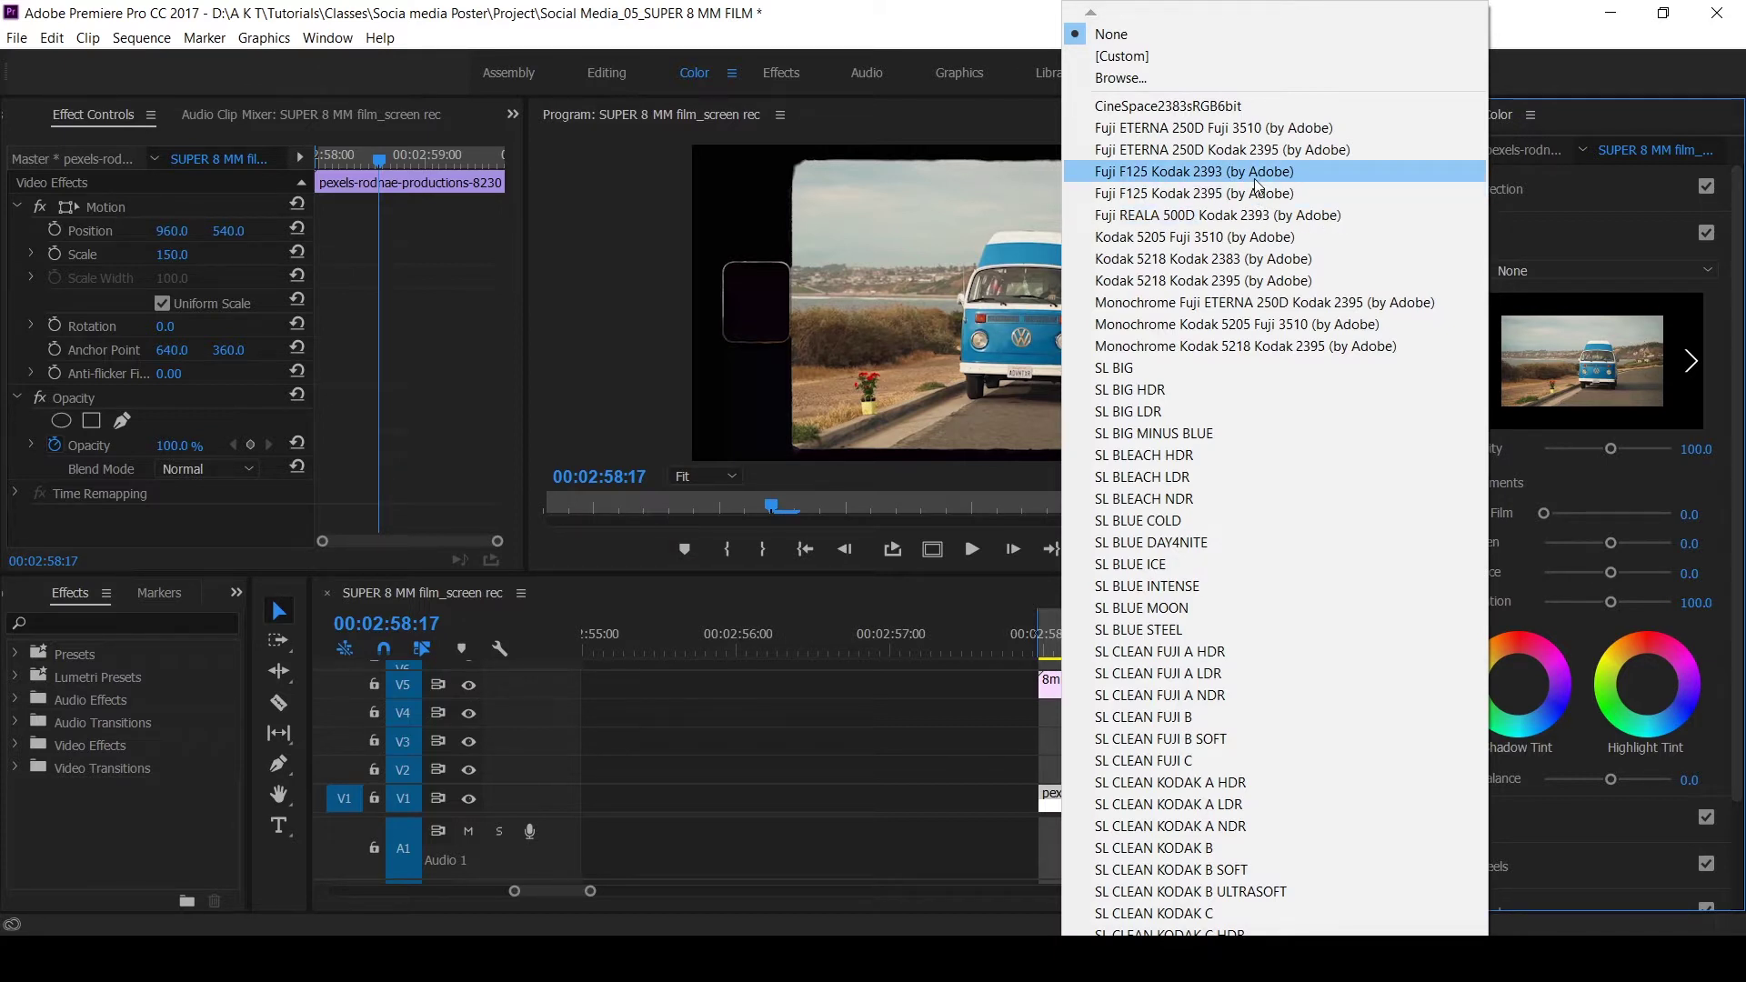
click(1256, 128)
click(1692, 364)
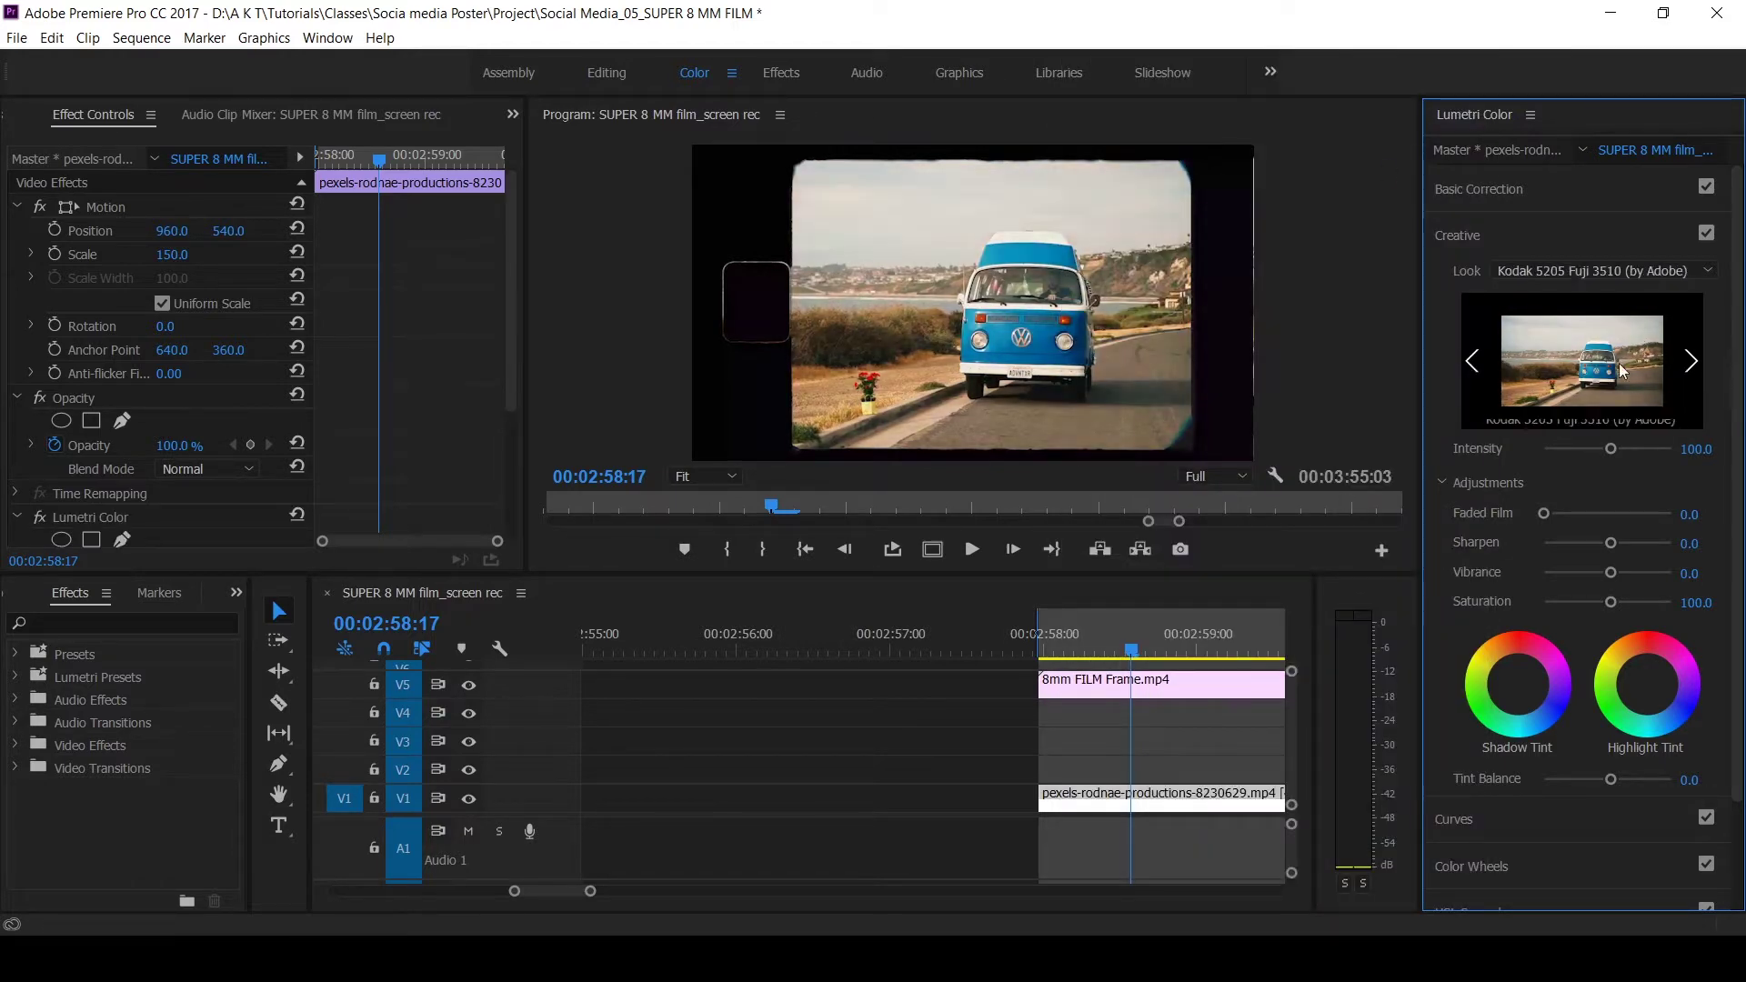
click(1692, 364)
click(1692, 364)
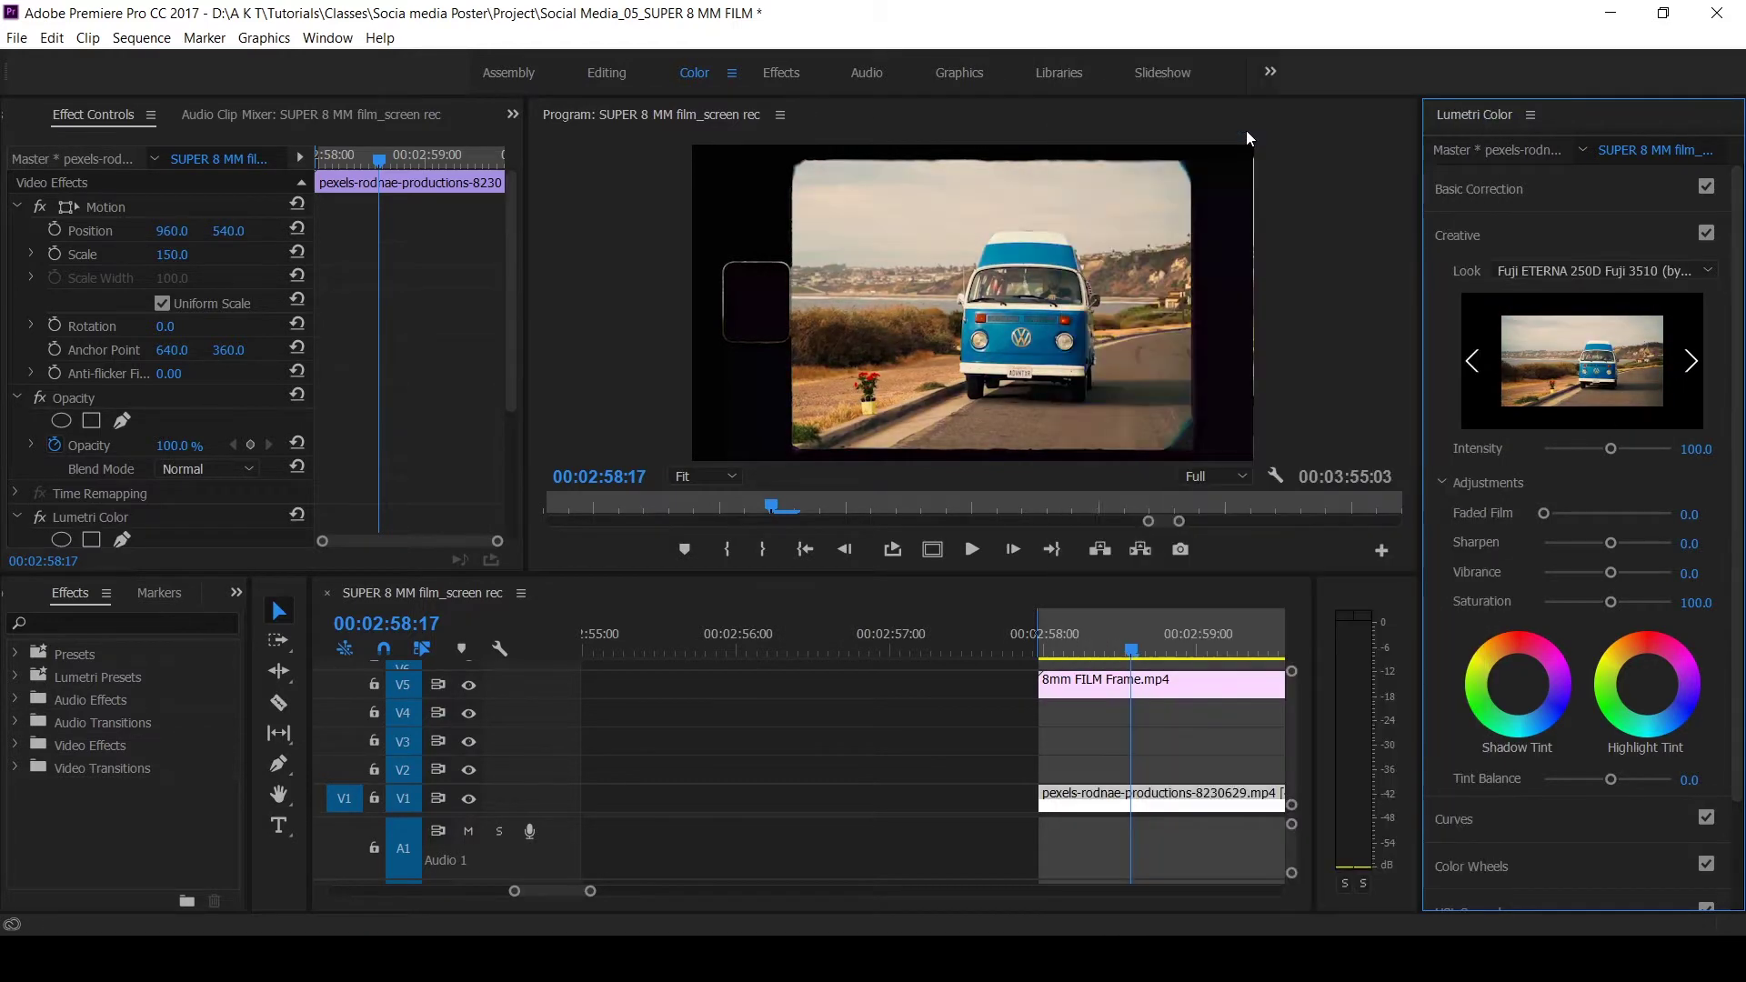
- Browse the SL looks starting from SL BIG and apply the SL BIG LDR look to the van clip
click(1564, 271)
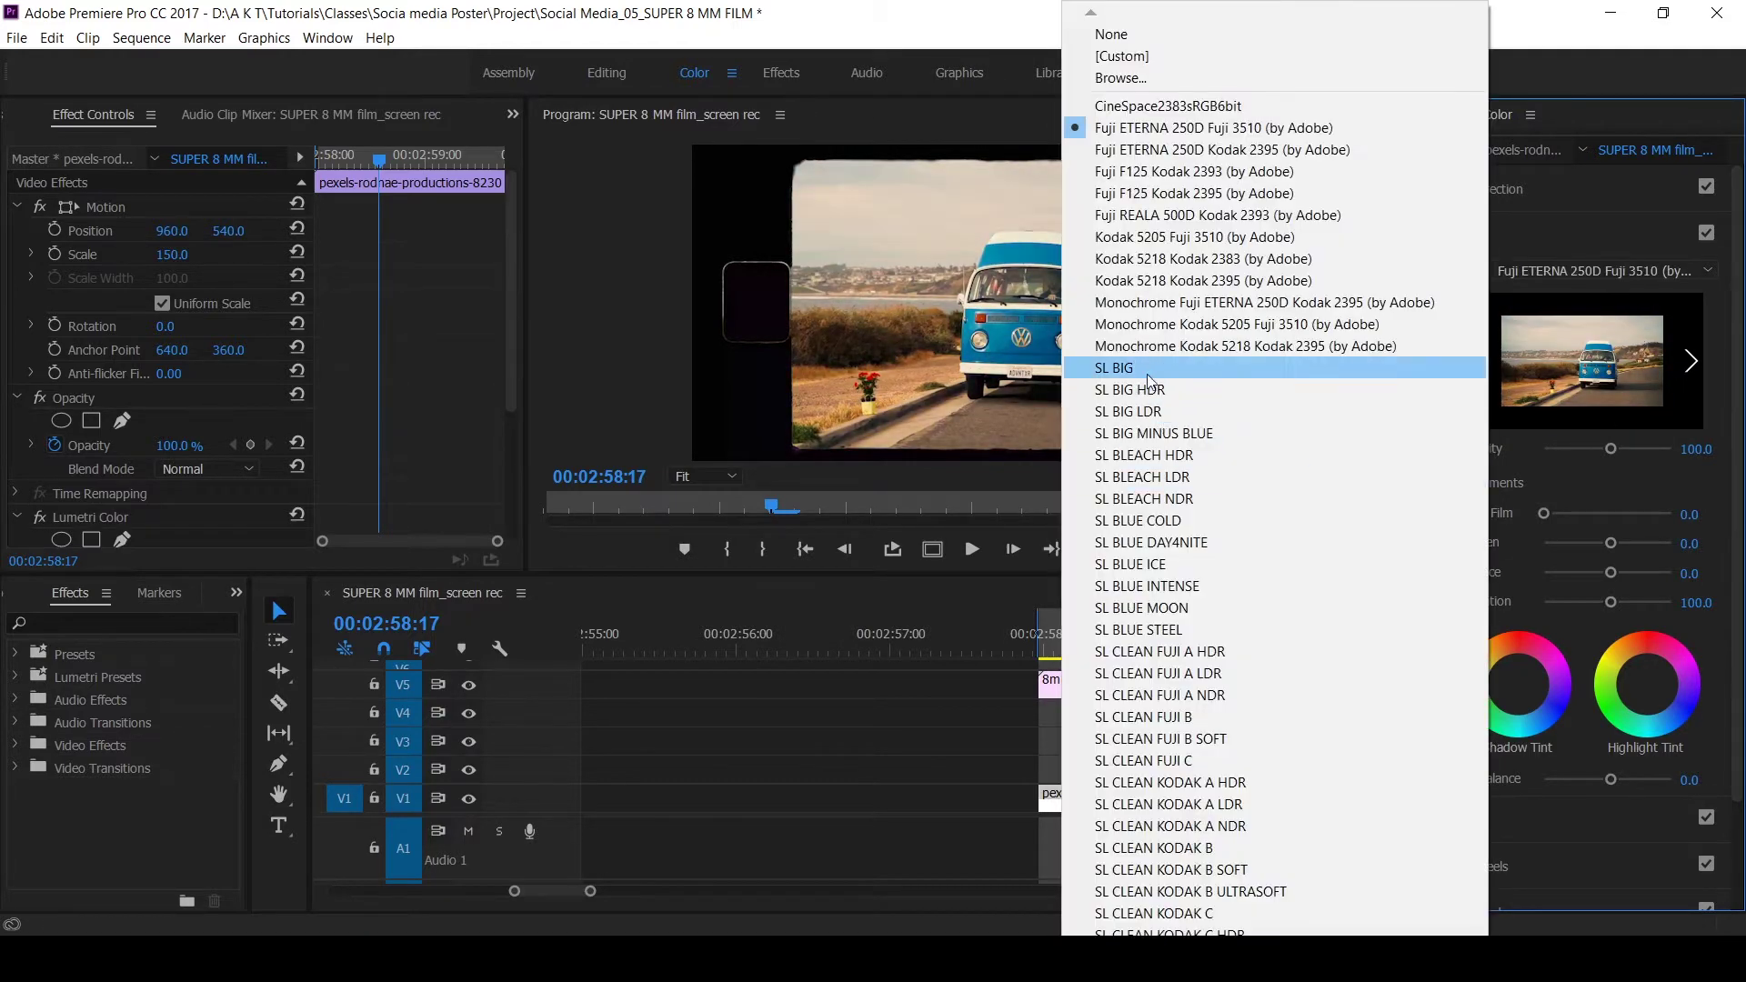
click(1147, 369)
click(1692, 361)
click(1691, 362)
click(1691, 362)
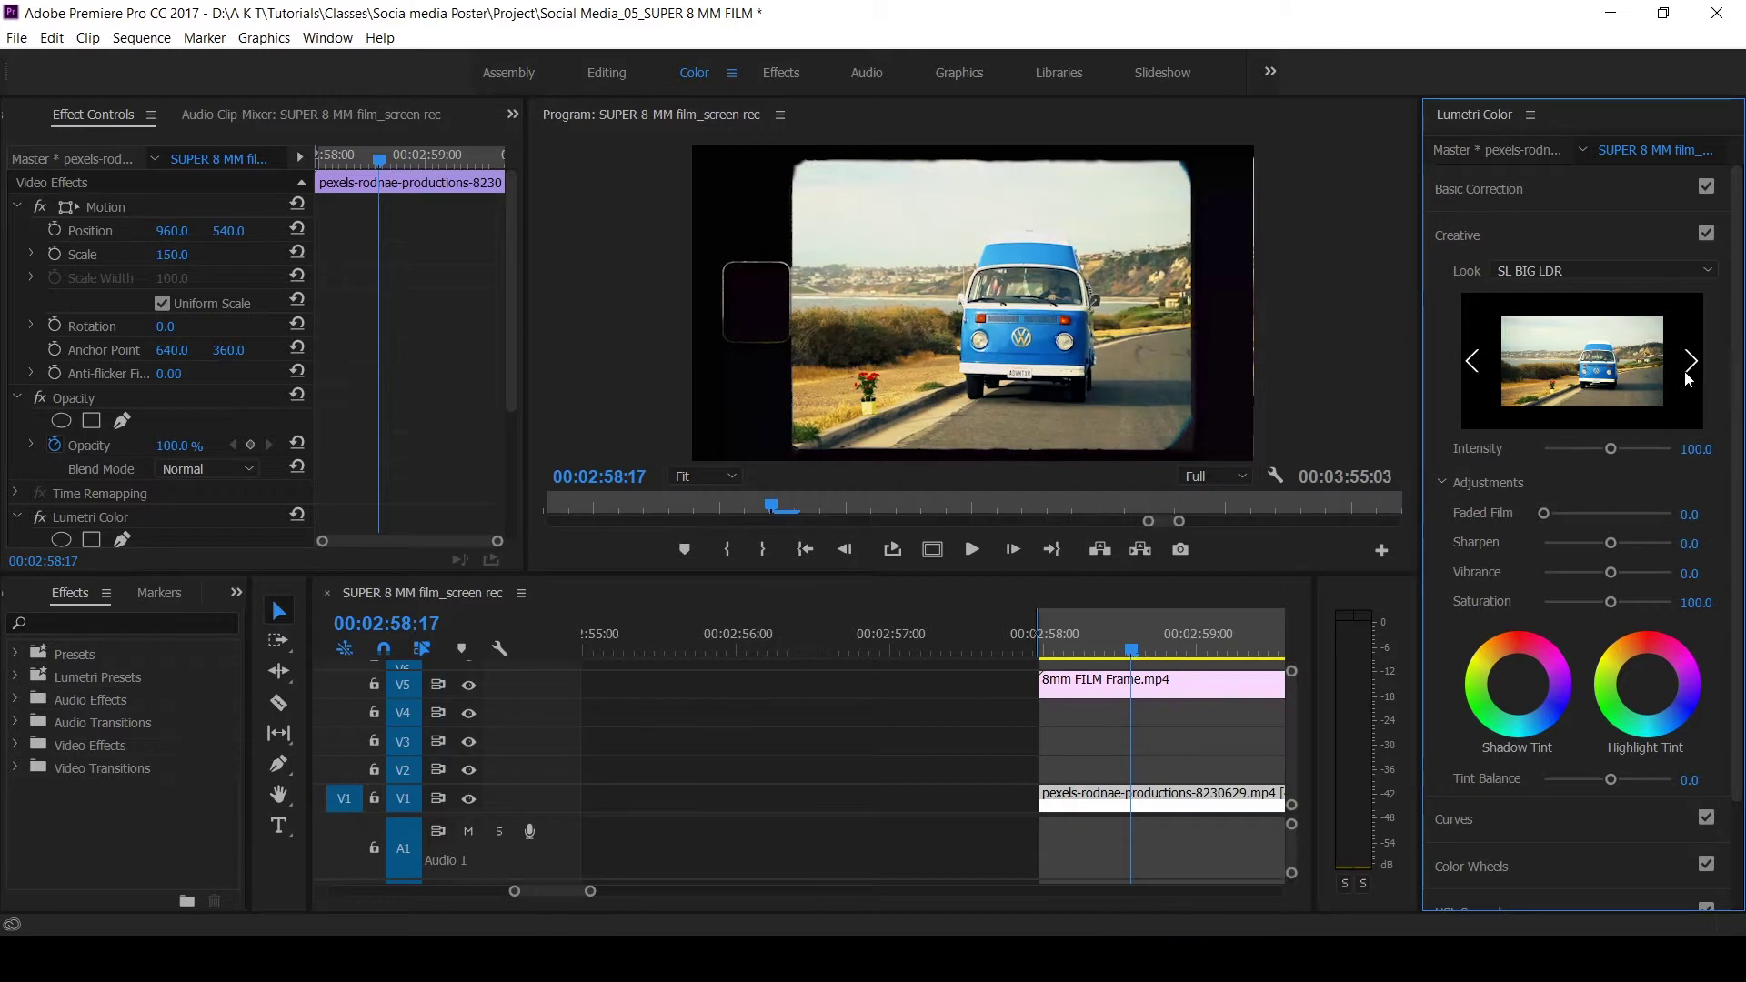
click(1691, 362)
click(1692, 362)
click(1691, 362)
click(1592, 377)
click(1472, 361)
click(1473, 361)
click(1472, 361)
click(1591, 377)
scroll(1010, 759, down, 5)
- Lower the van clip's Whites to about -43.4 and Highlights to about -46.9 in Basic Correction, with the playhead at 00:02:58:22
click(1002, 802)
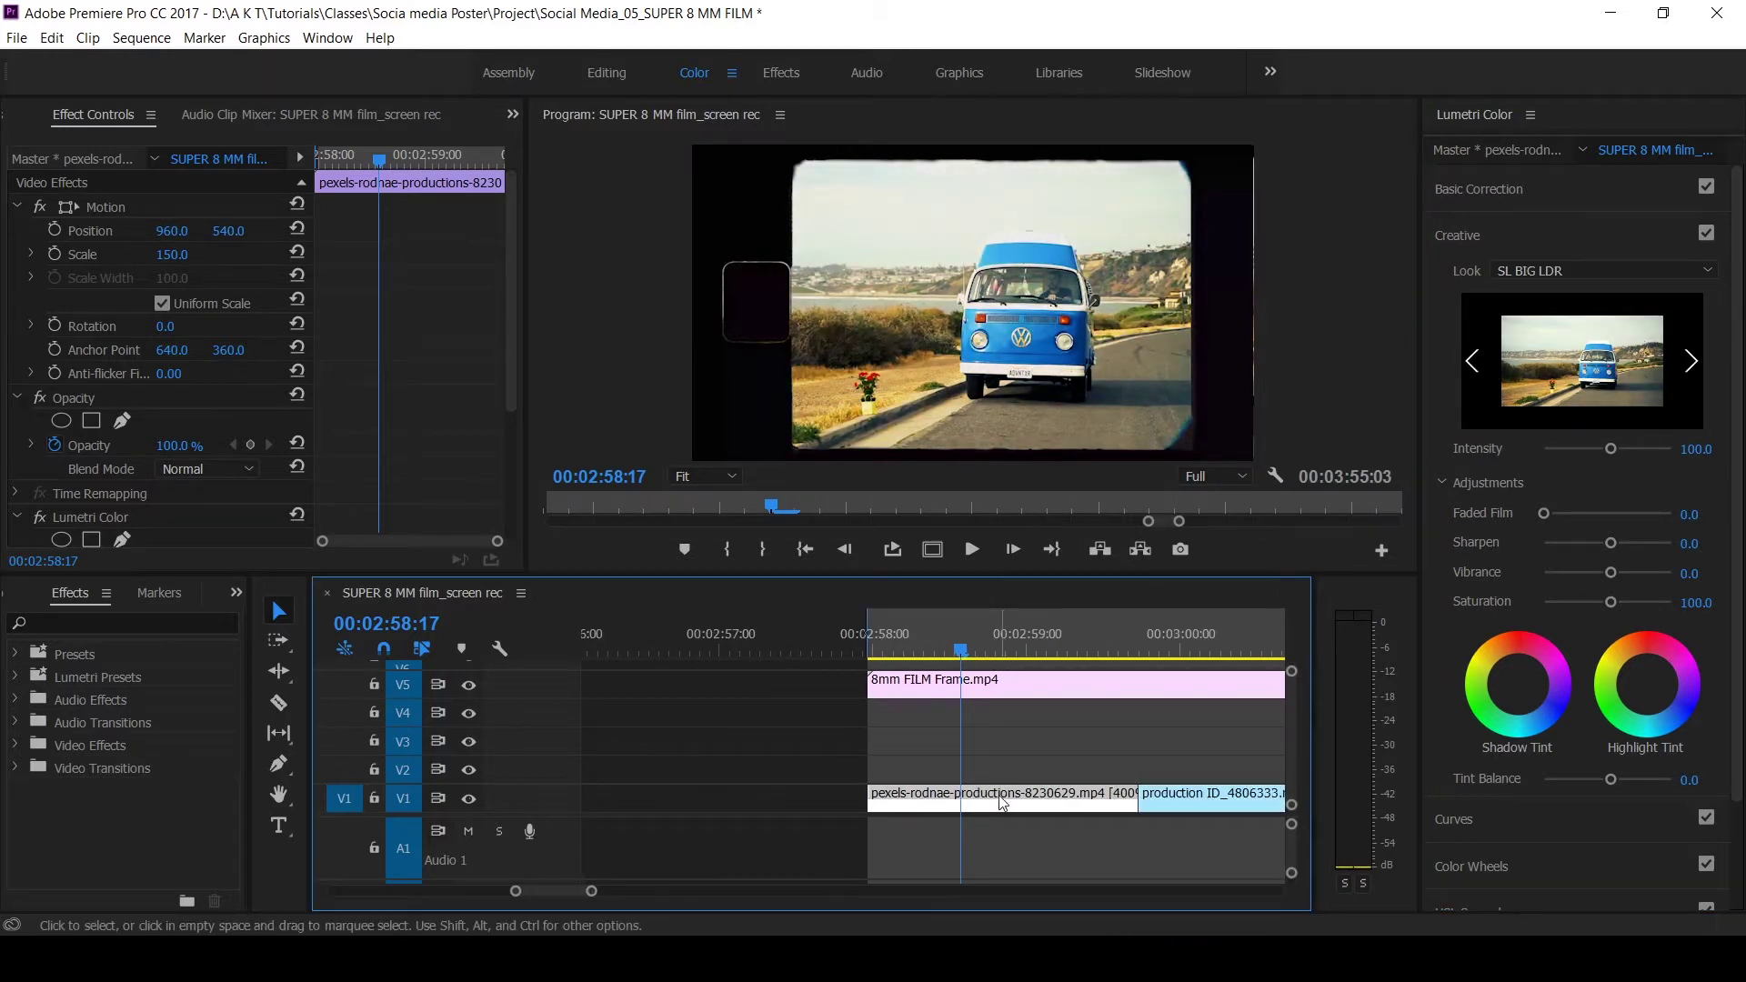
key(equal)
key(minus)
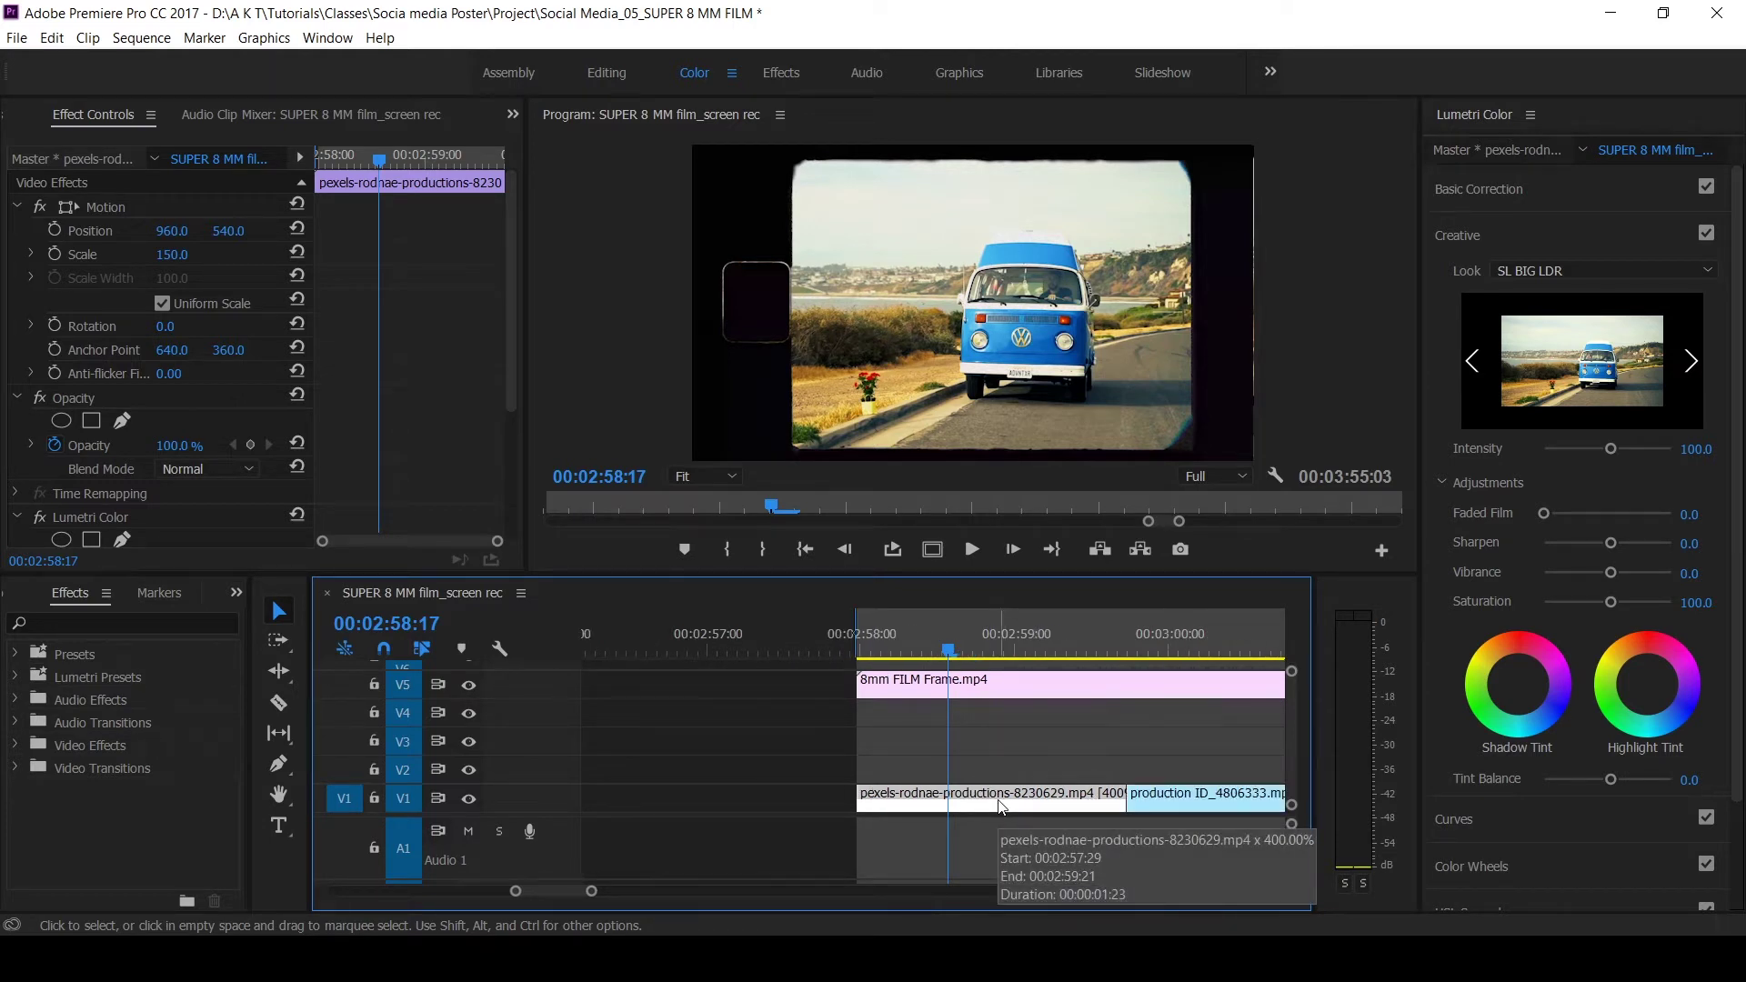
drag(961, 666, 974, 664)
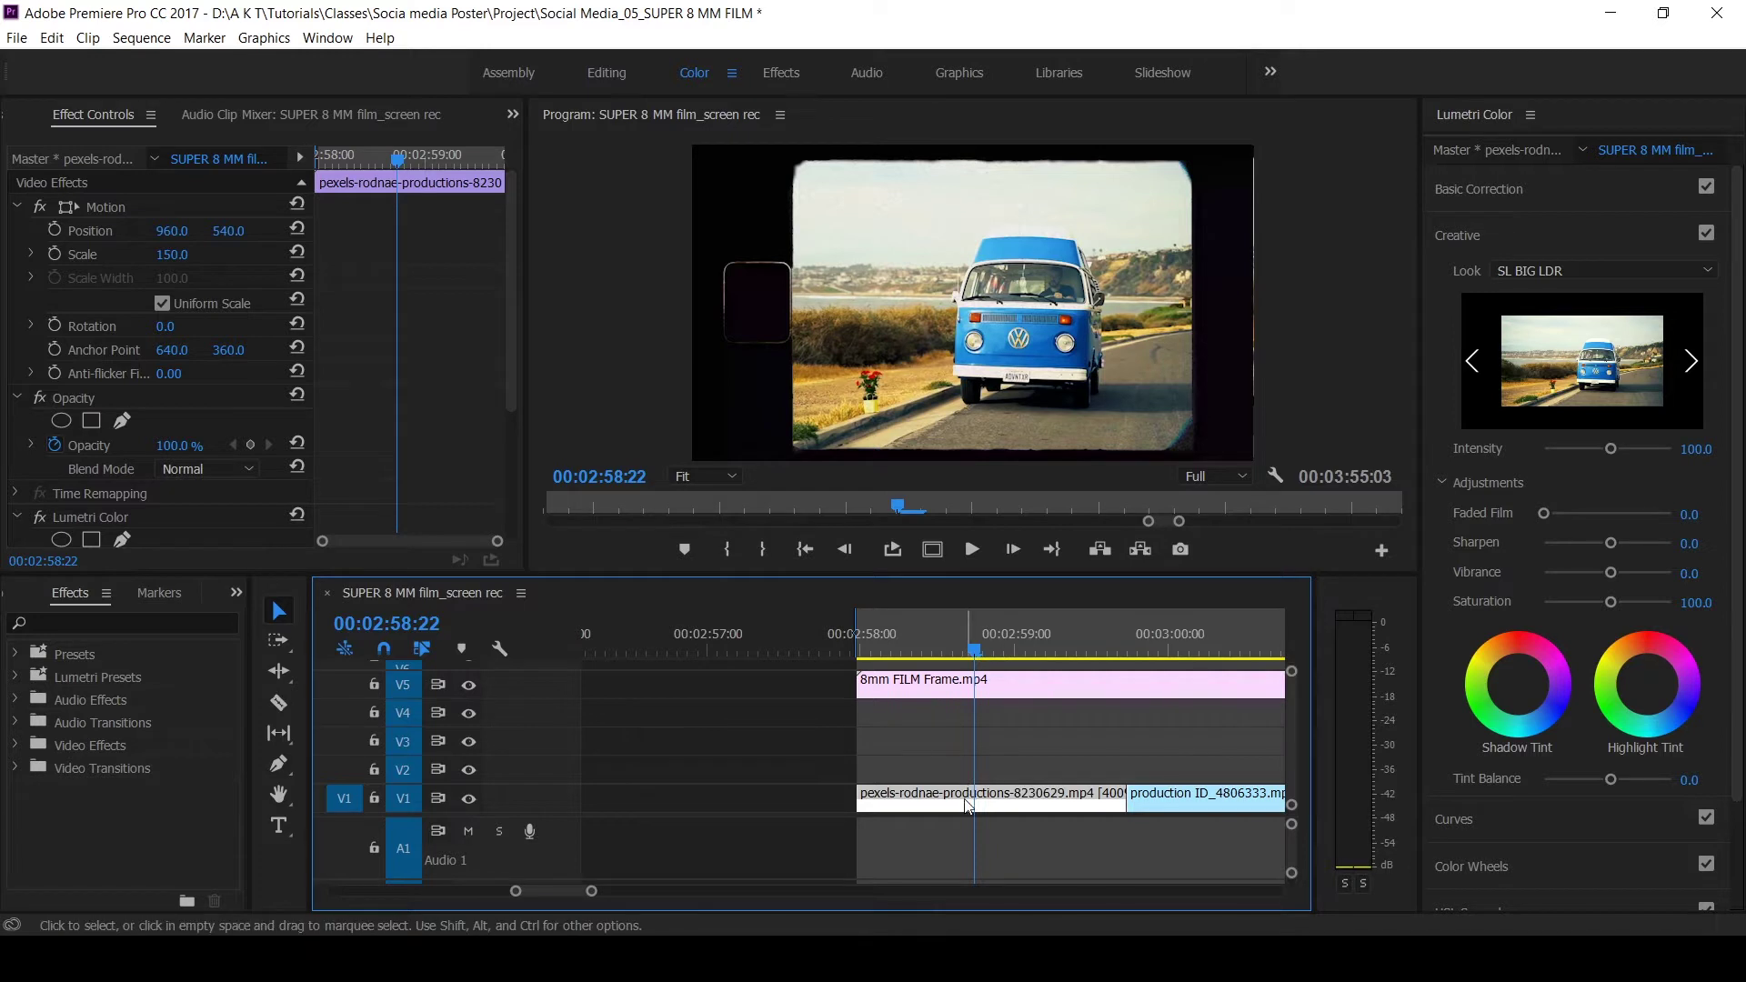
click(1528, 188)
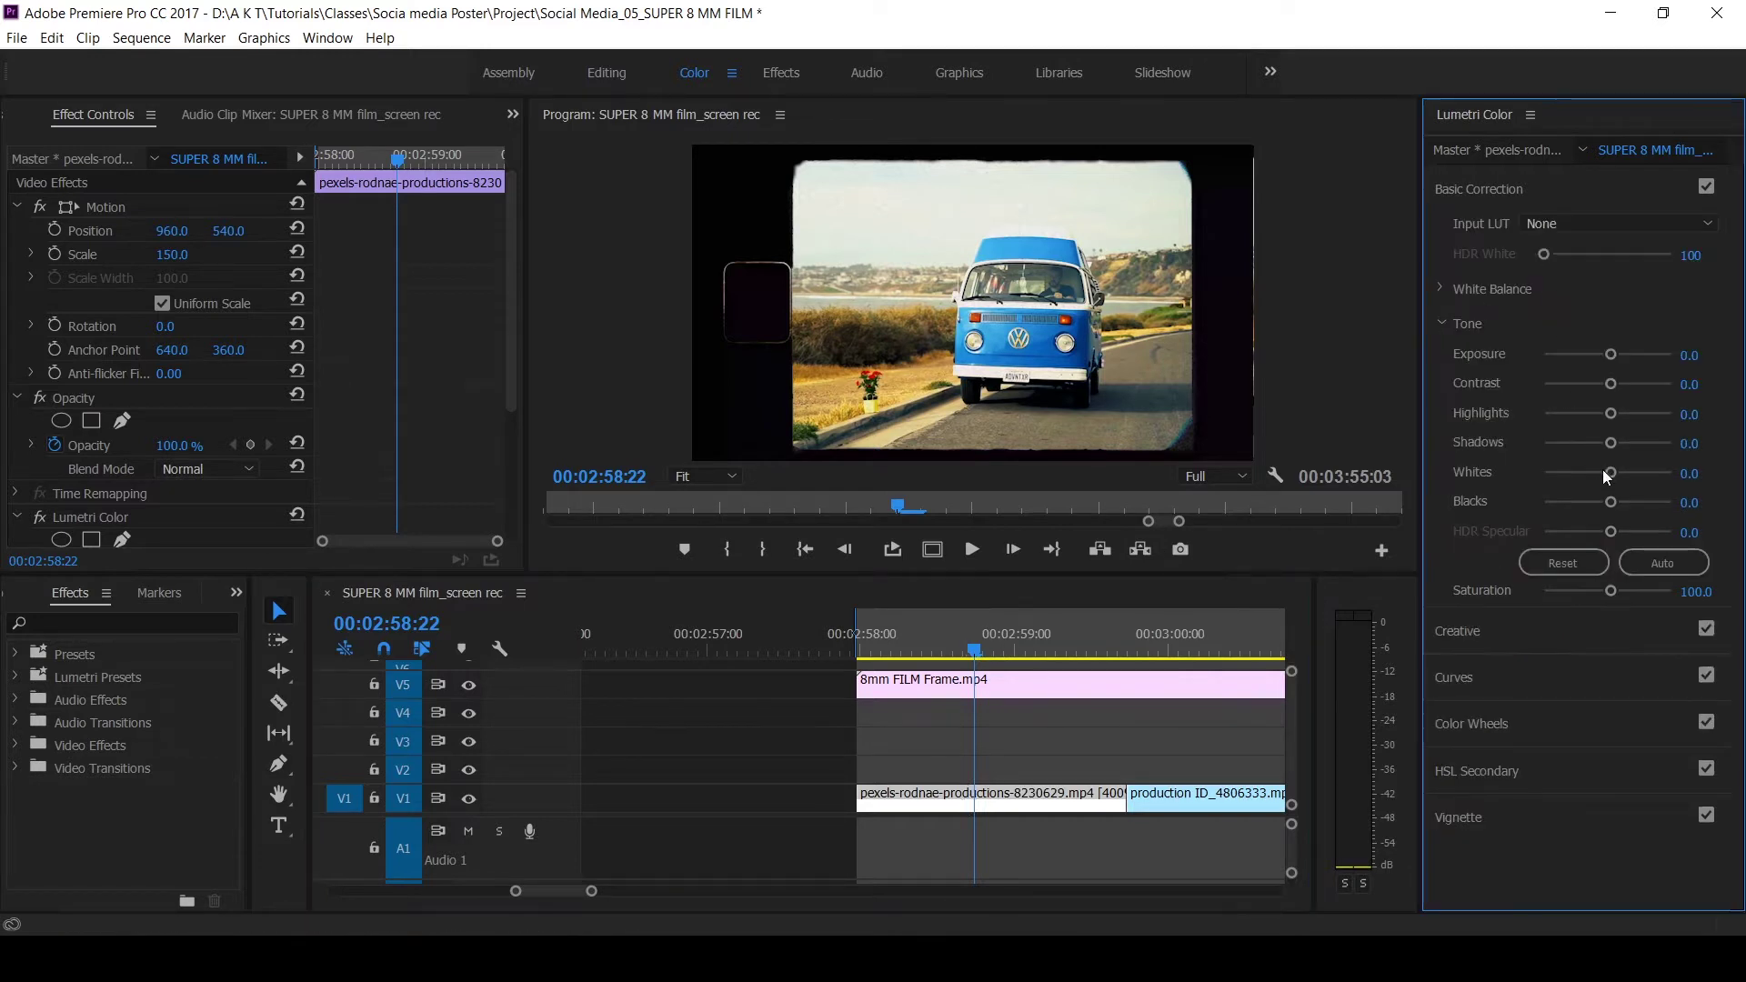
mouse_move(1607, 476)
mouse_down()
mouse_move(1559, 476)
mouse_move(1581, 475)
mouse_up()
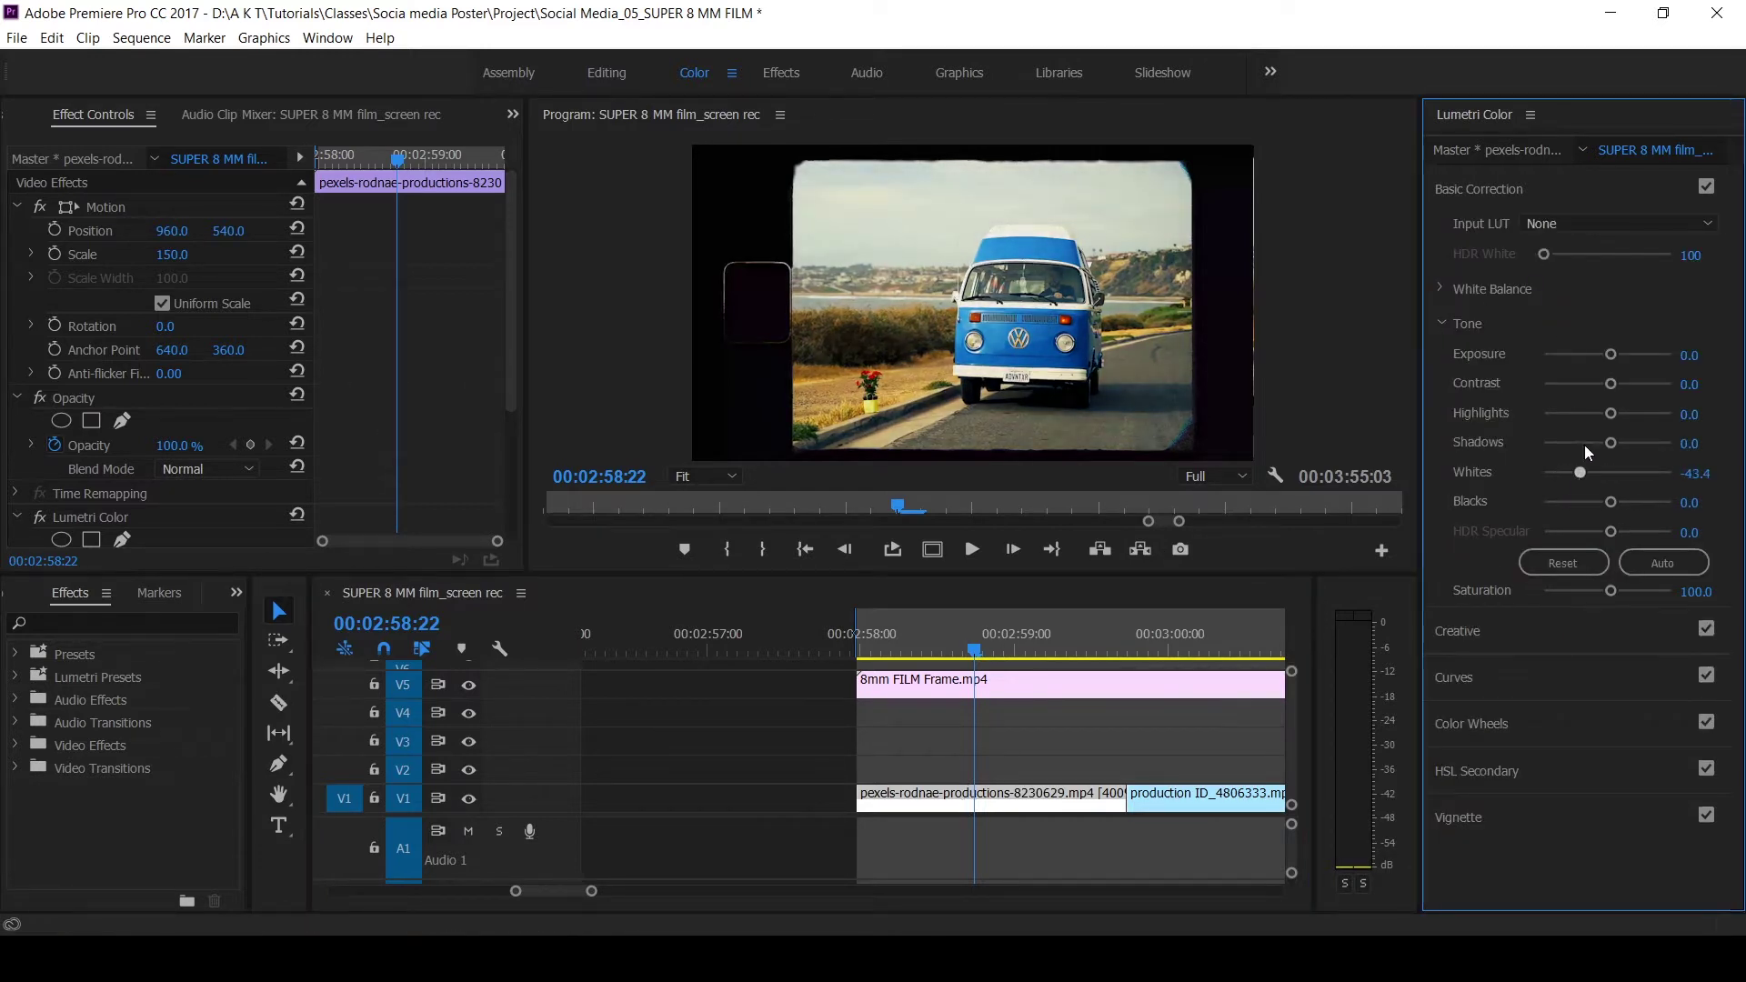
drag(1610, 415, 1588, 415)
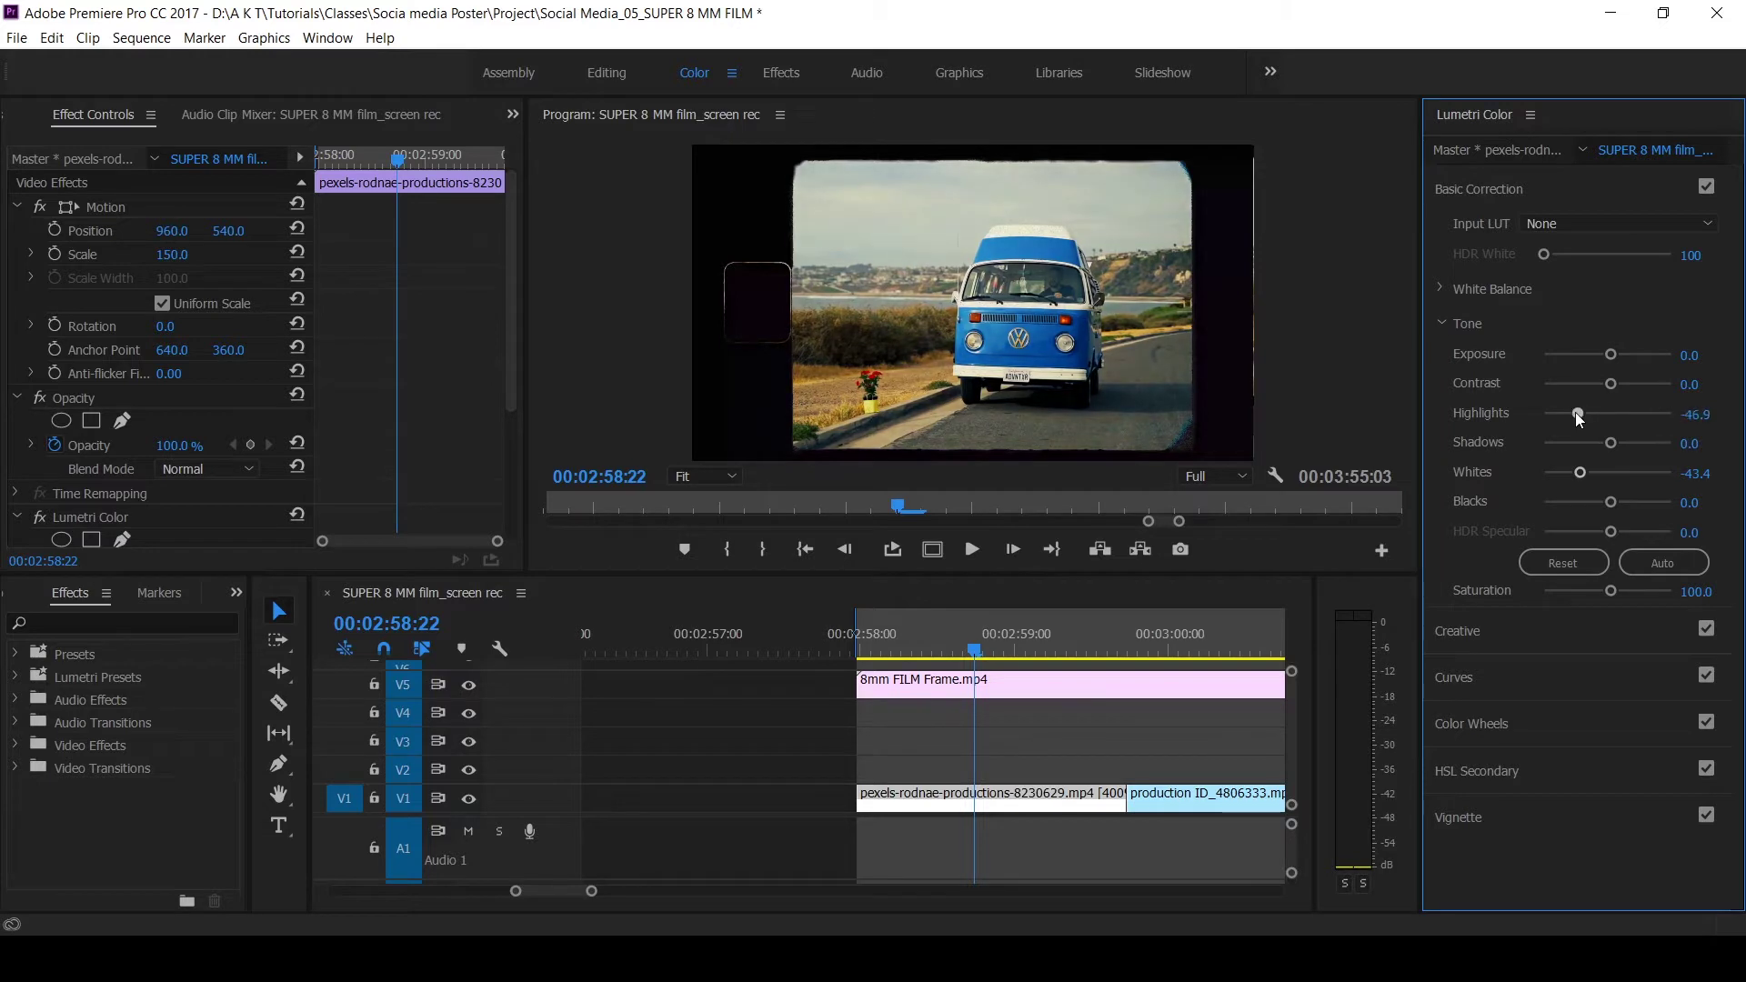
- Darken the van clip with the master RGB curve by pulling down its midtones, shadows and white end point
click(1439, 323)
click(1489, 446)
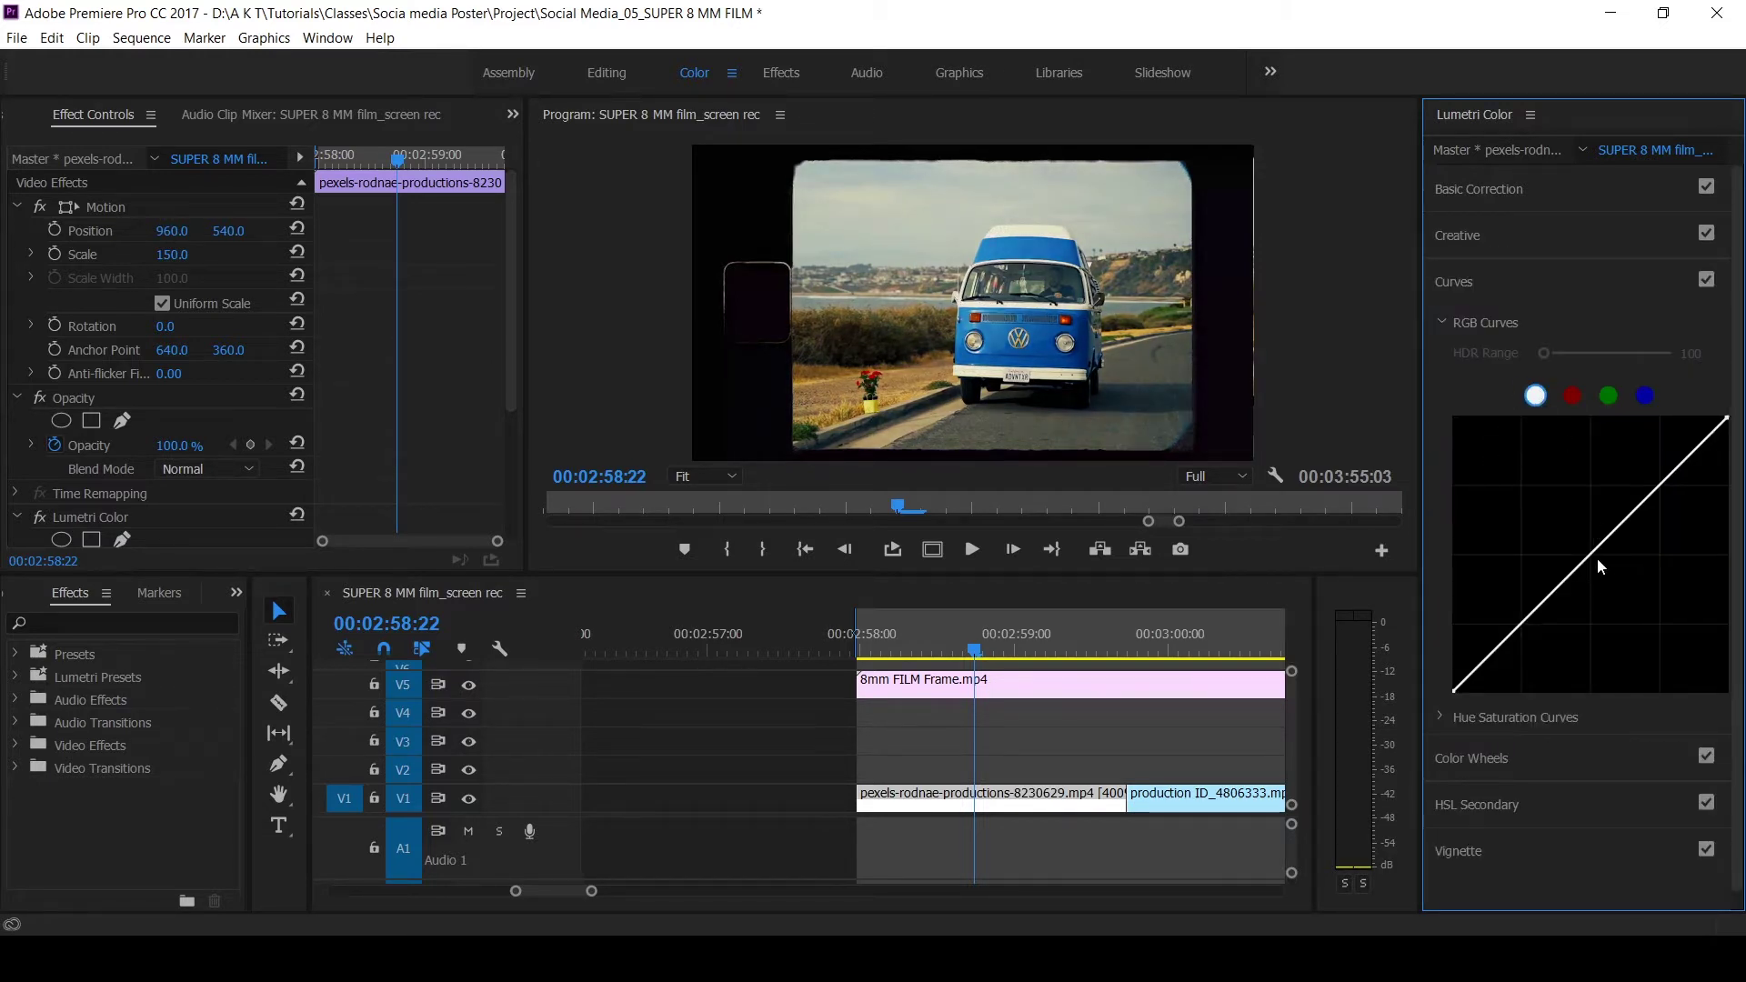
drag(1592, 564, 1617, 590)
drag(1492, 687, 1511, 659)
drag(1727, 421, 1735, 471)
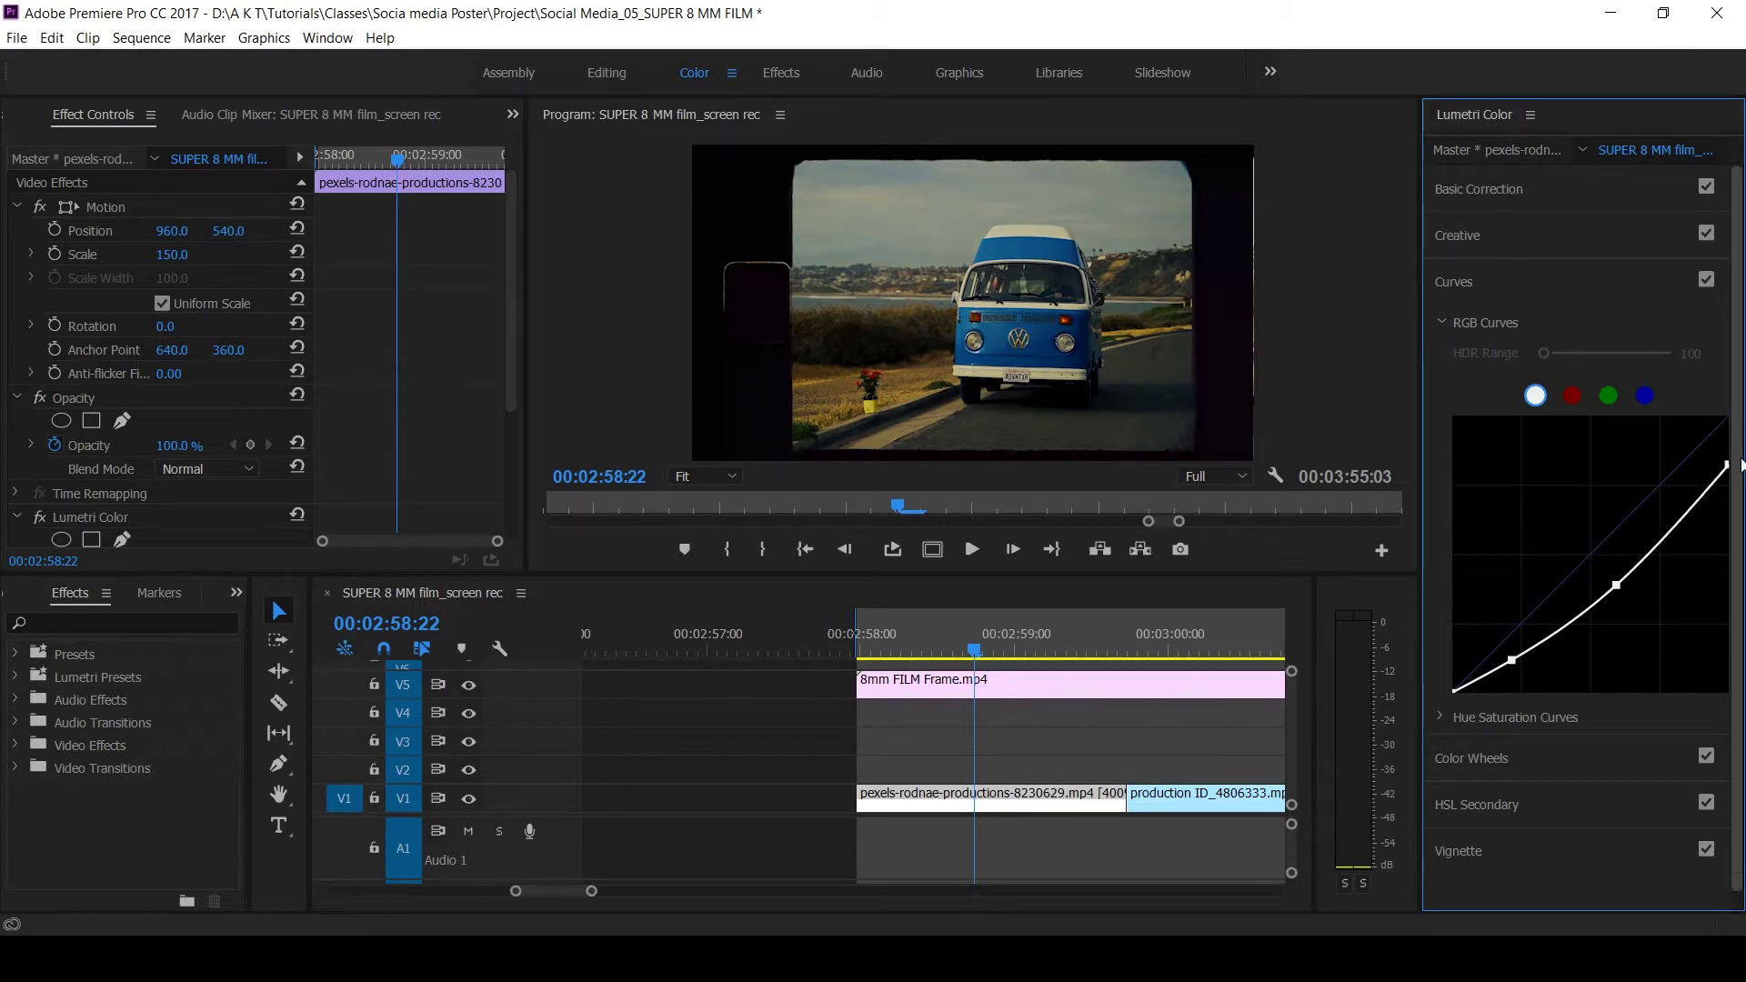
- Raise the lower end of the red RGB curve slightly to add red to the van clip's shadows
click(1572, 396)
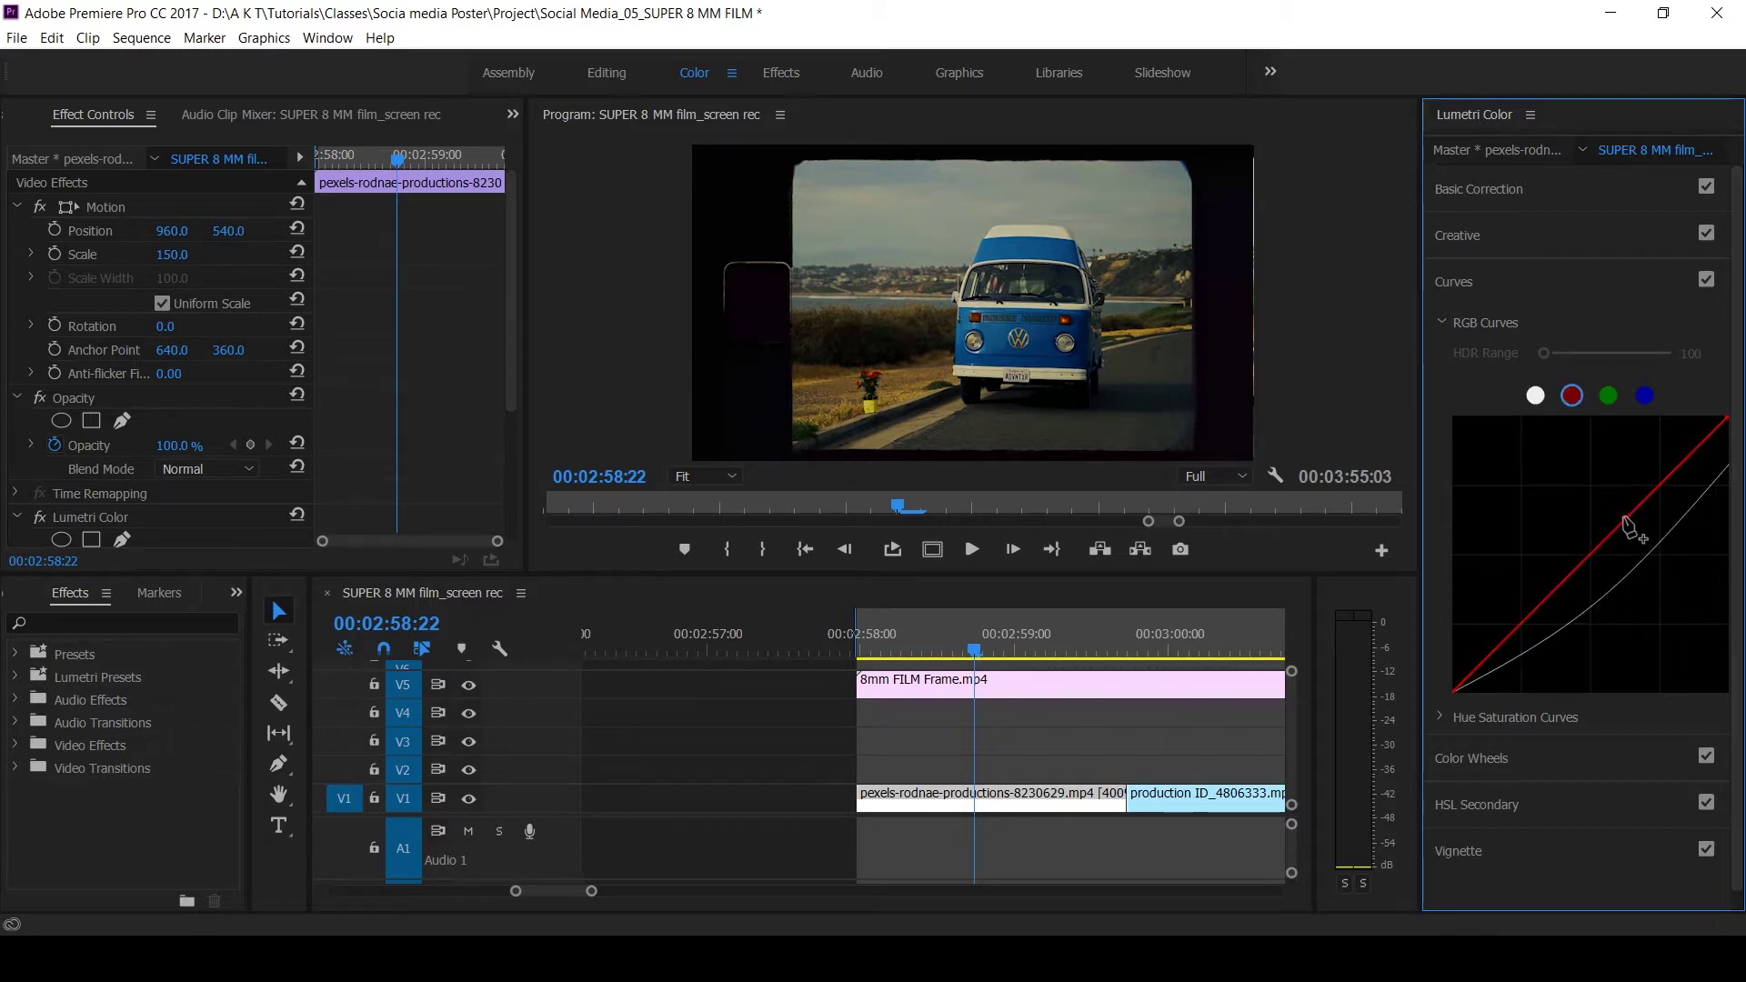
drag(1455, 693, 1435, 673)
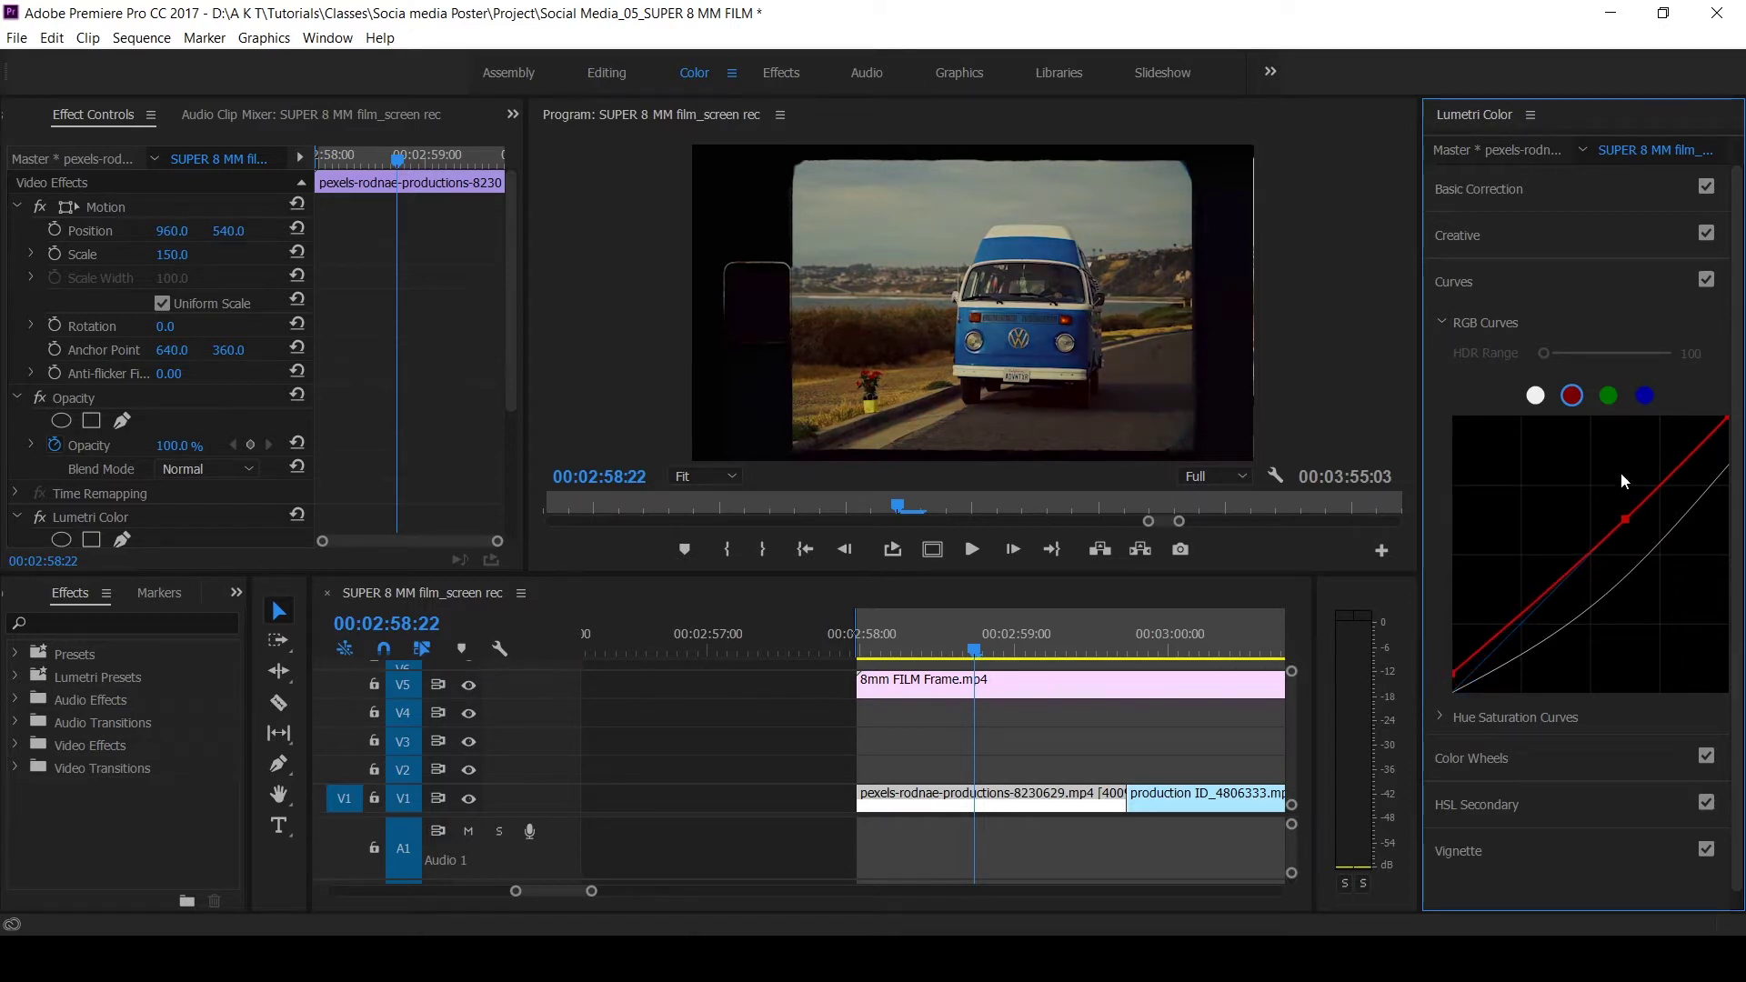
ctrl+click(1627, 523)
click(1622, 523)
- Raise the blue RGB curve's midpoint and lower end, and move its upper end point inward to add blue to the highlights
click(1645, 396)
drag(1612, 537, 1603, 532)
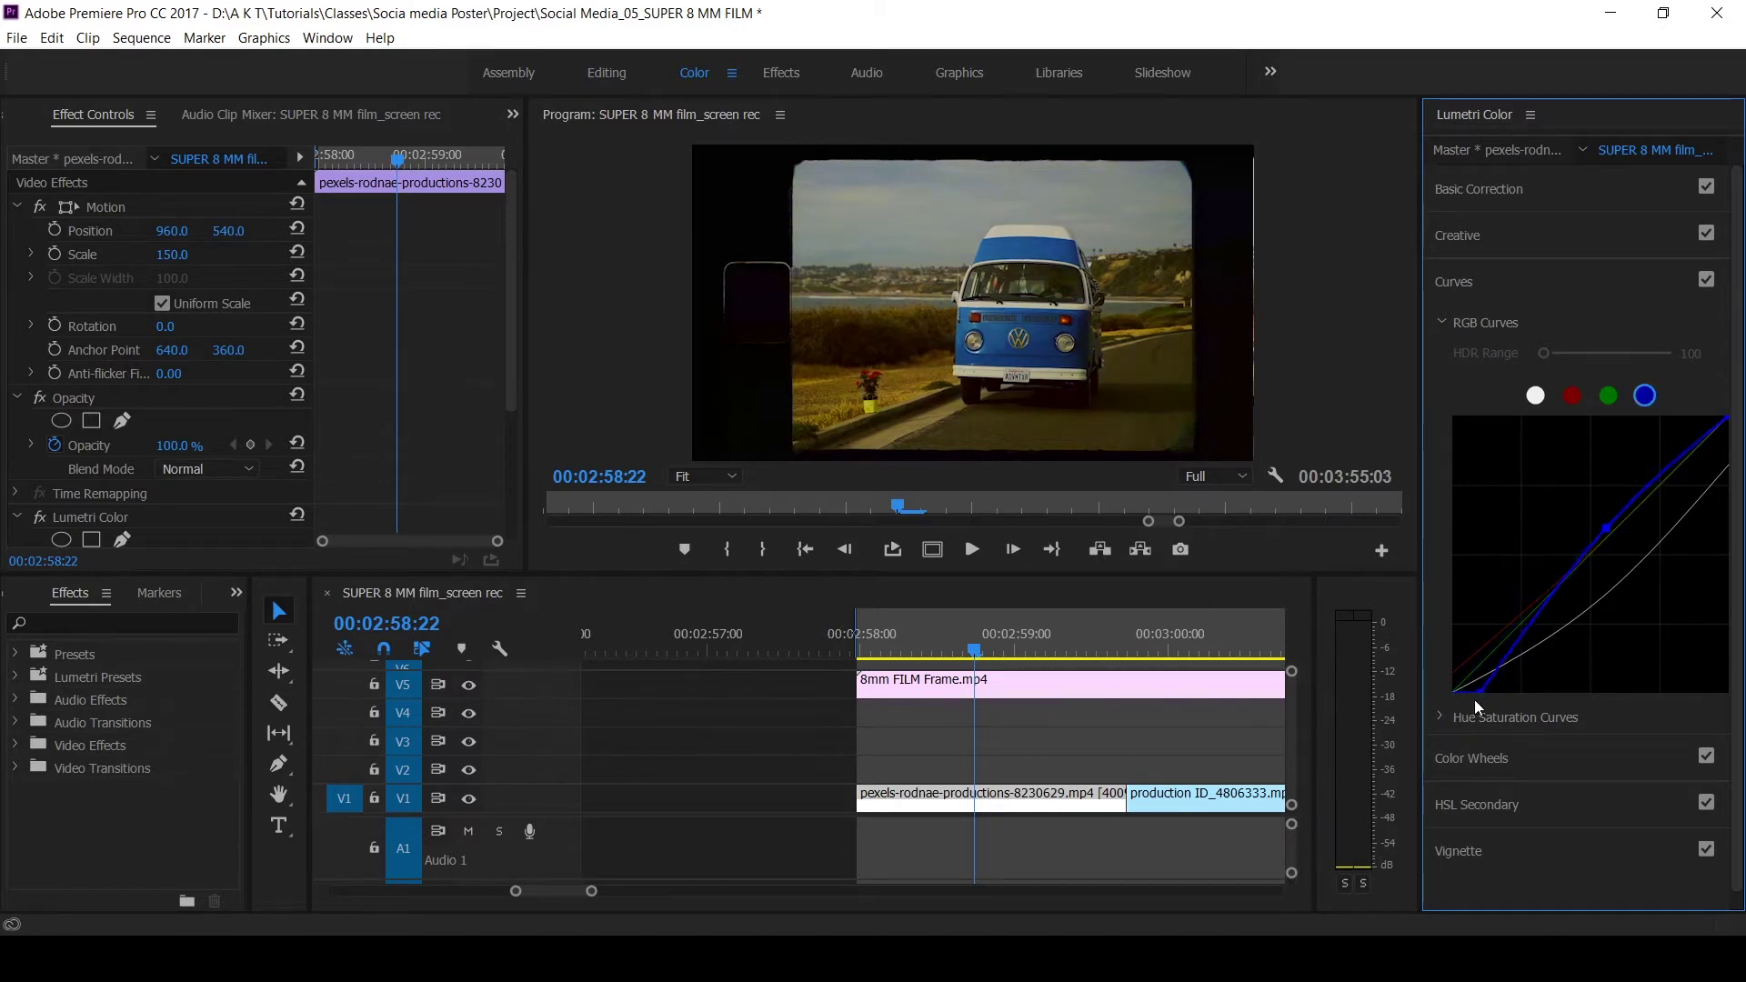
drag(1475, 701, 1445, 675)
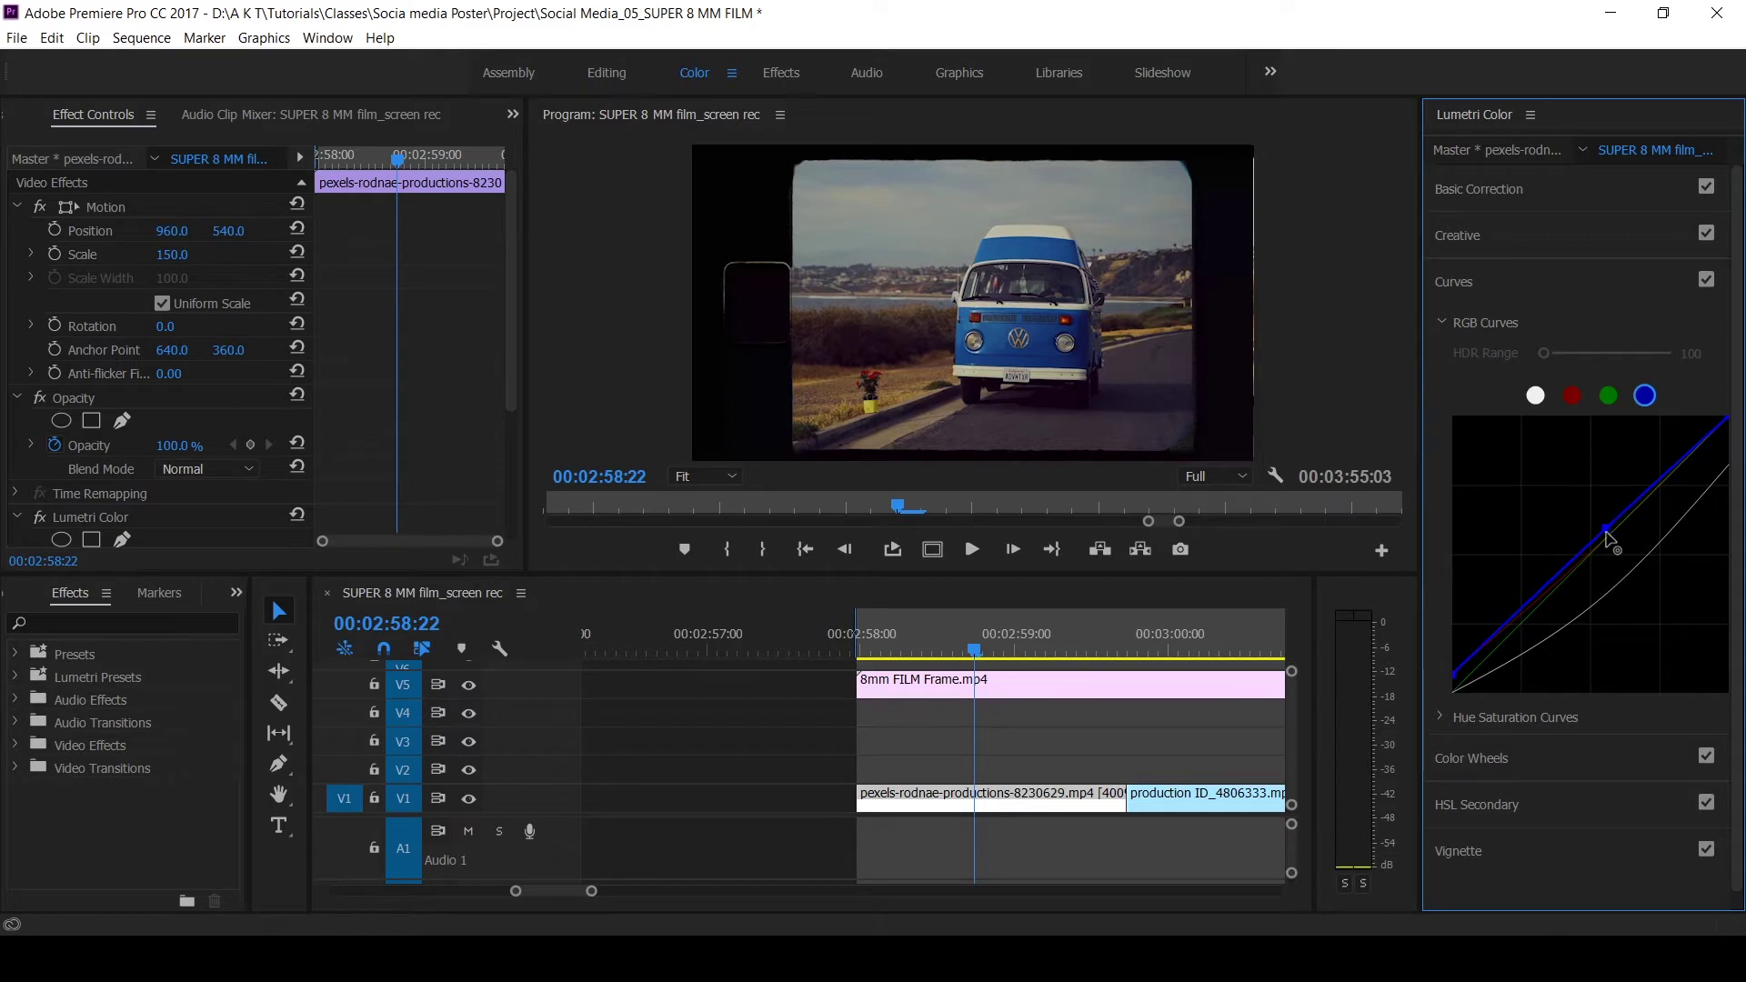
drag(1728, 426, 1701, 397)
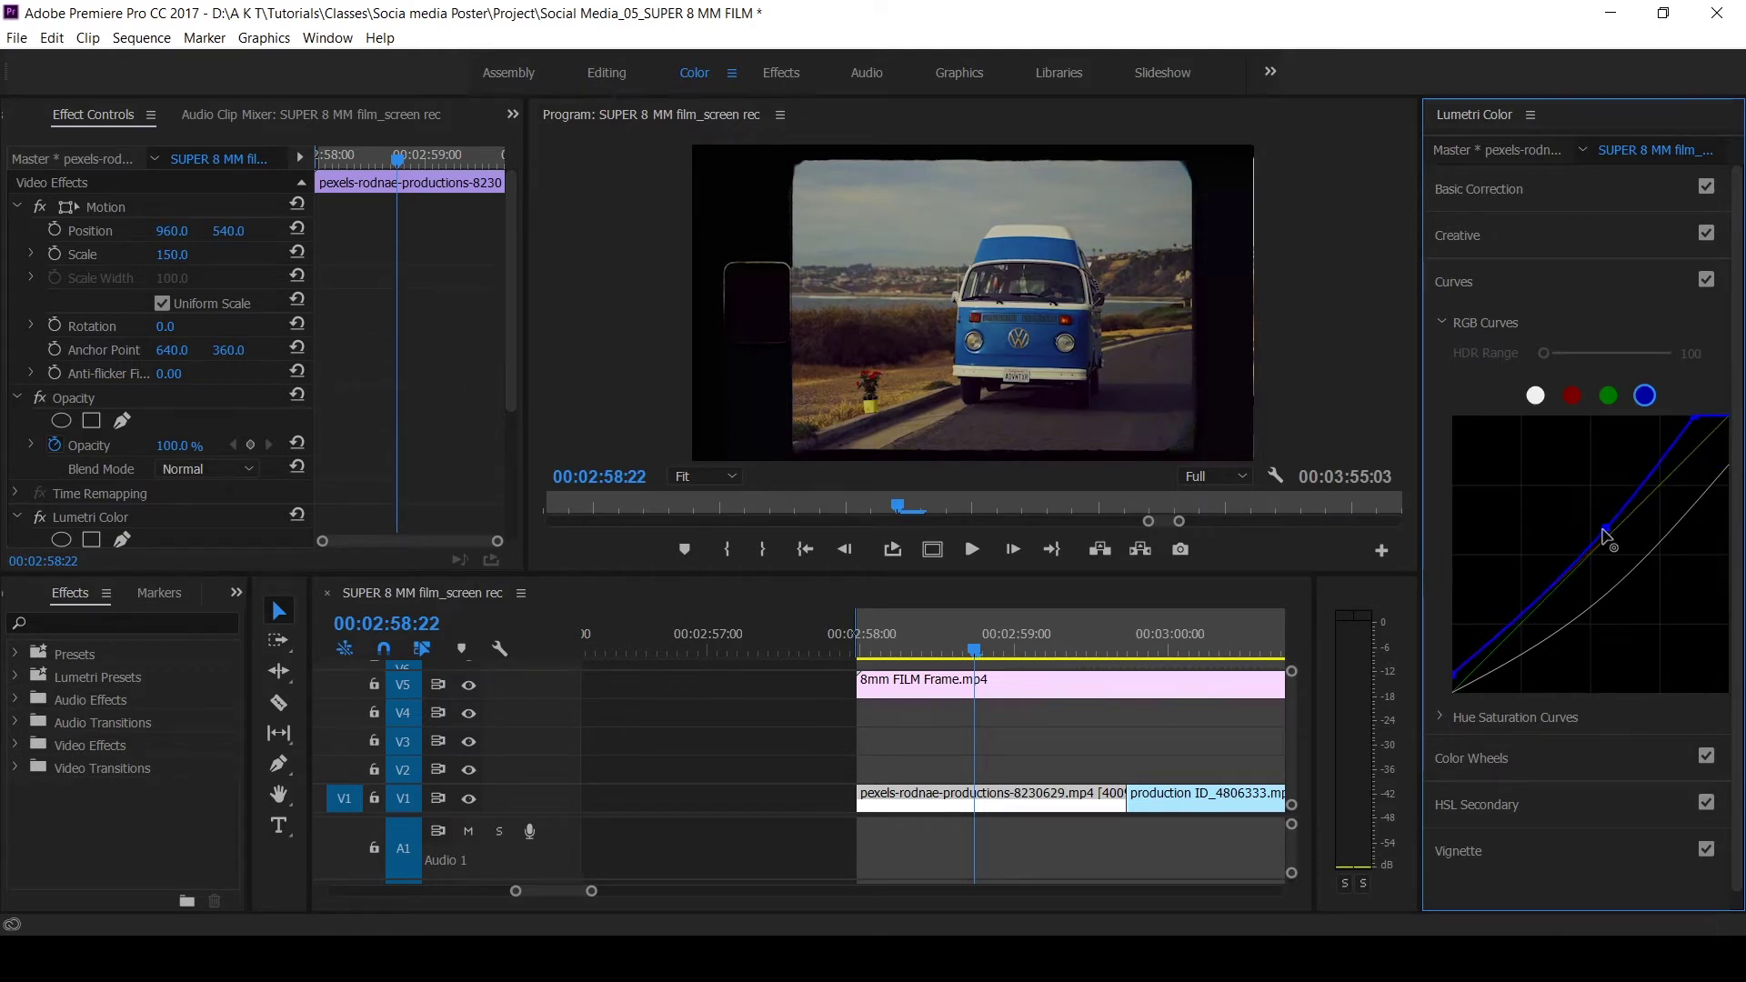
- Fine-tune the van clip's RGB curves by slightly lowering the blue and master midpoints and raising the master white end point
drag(1603, 529, 1604, 535)
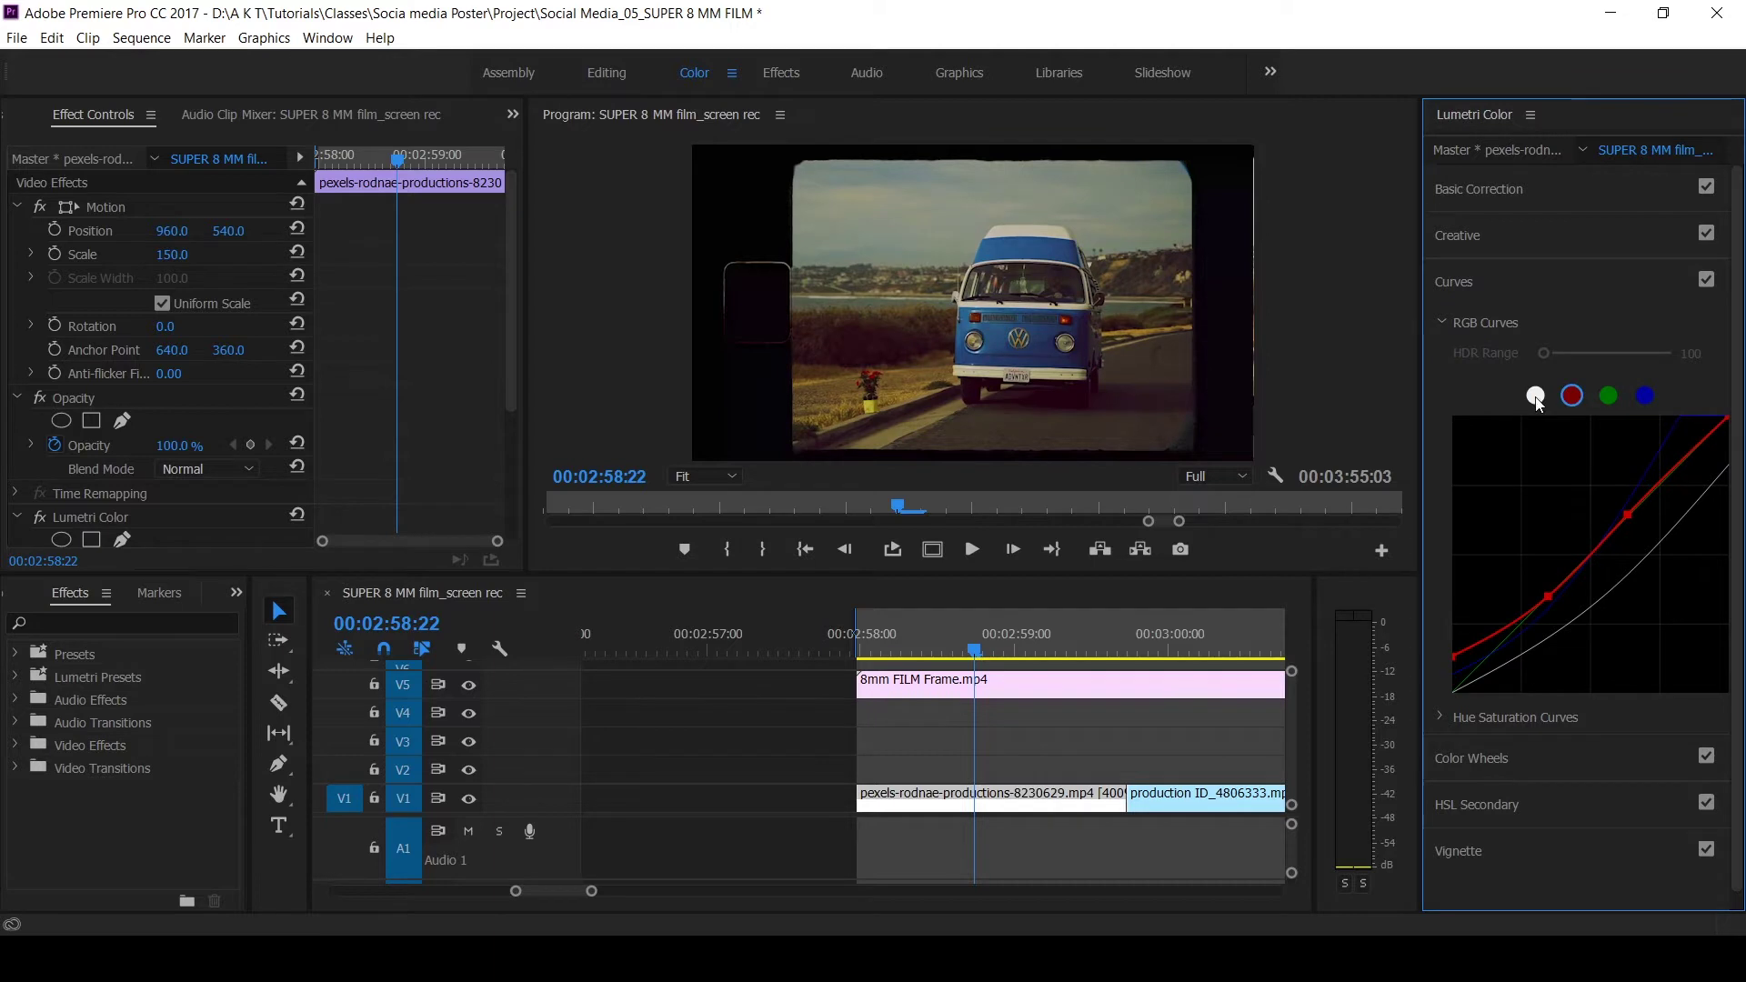
click(1535, 397)
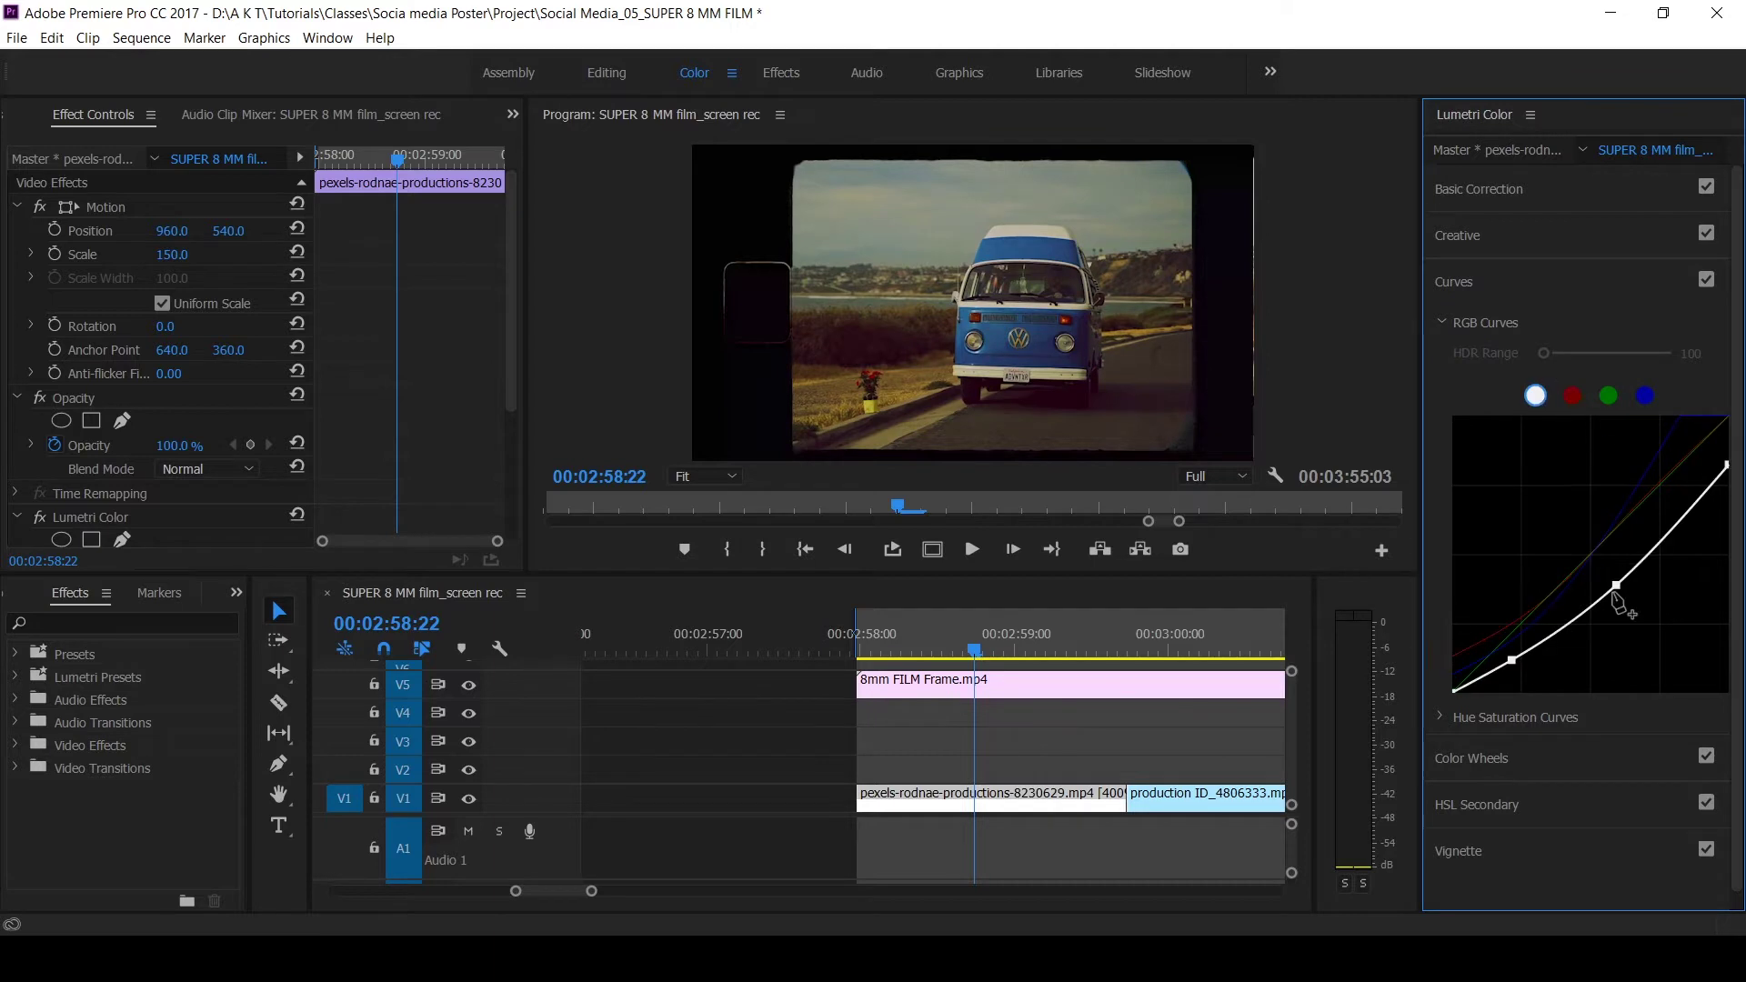
drag(1616, 587, 1610, 591)
drag(1725, 464, 1733, 454)
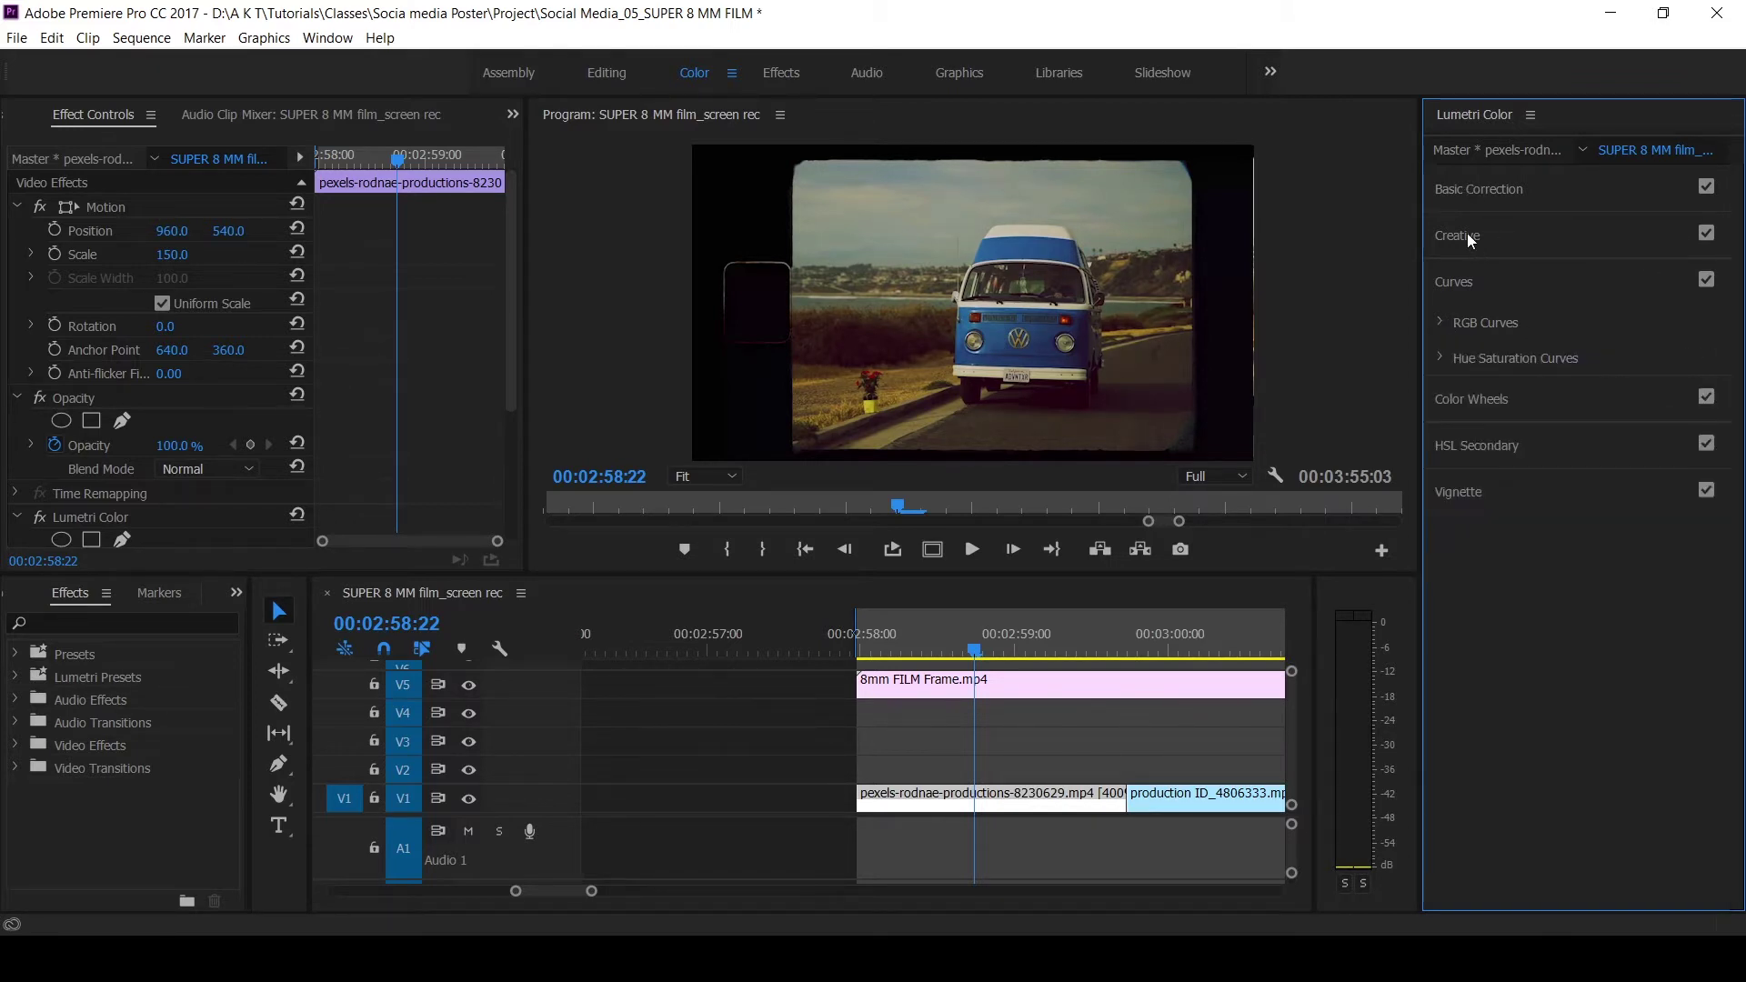
- Lower the van clip's Exposure to -0.4 in the Basic Correction tone settings
click(1480, 190)
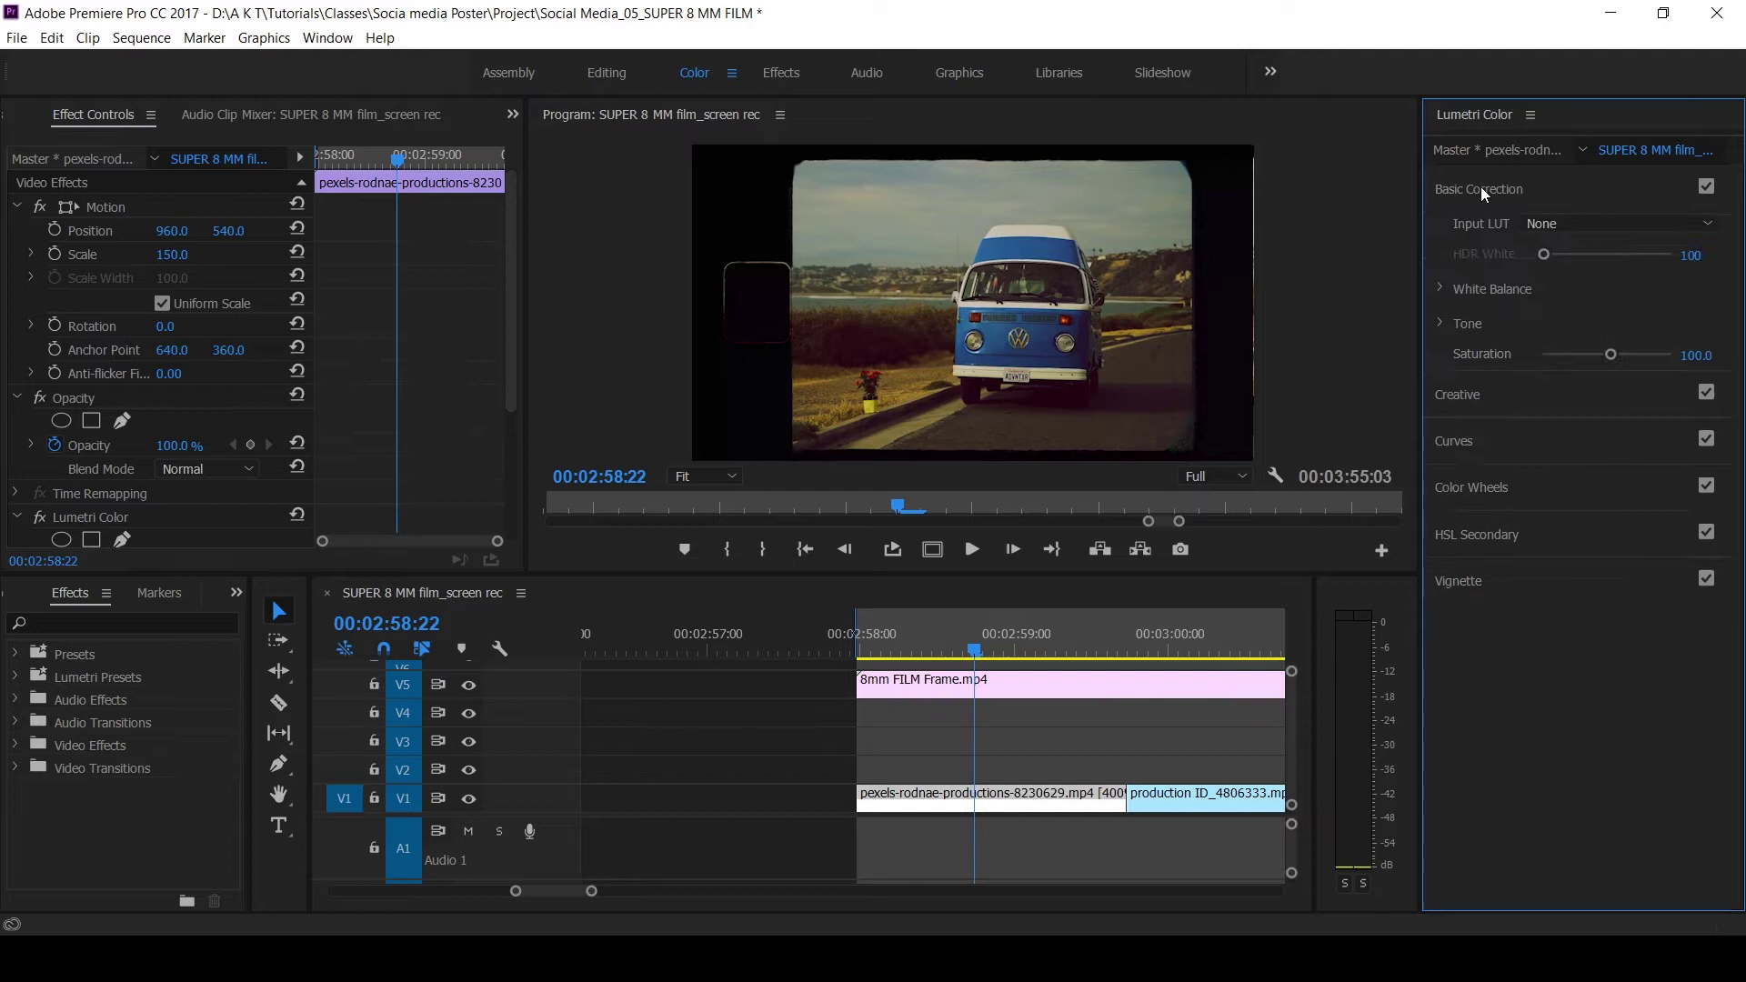
click(1448, 324)
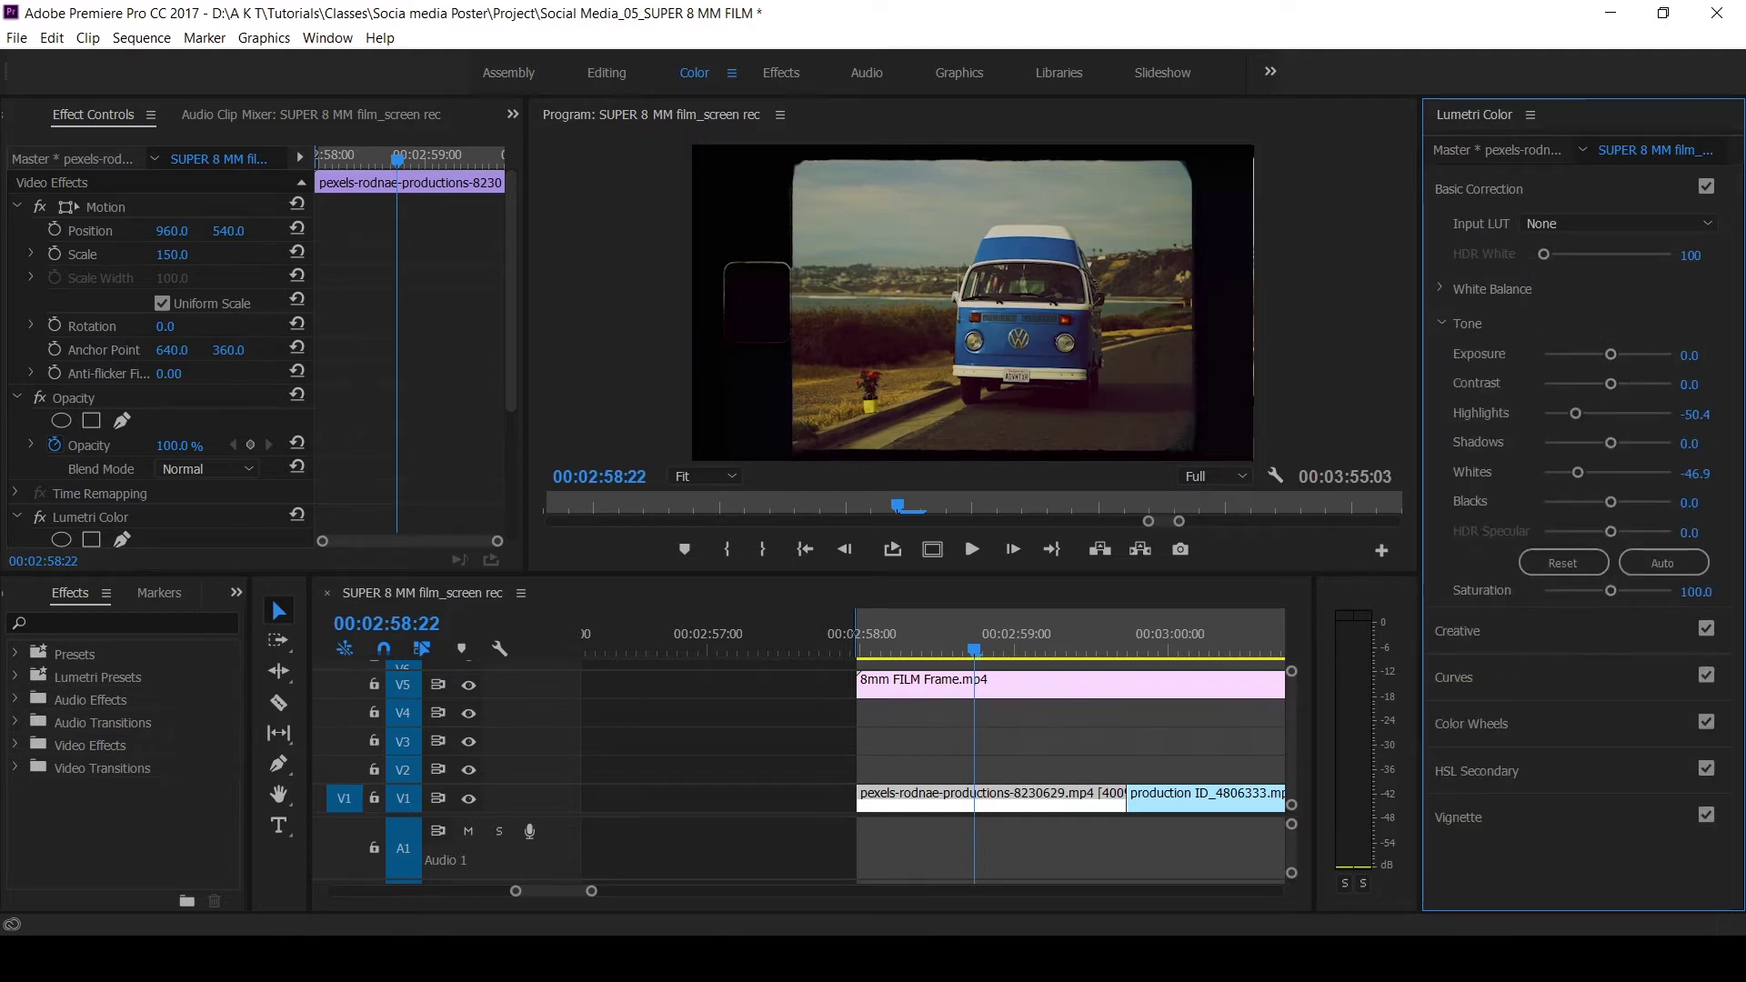
drag(1611, 354, 1606, 354)
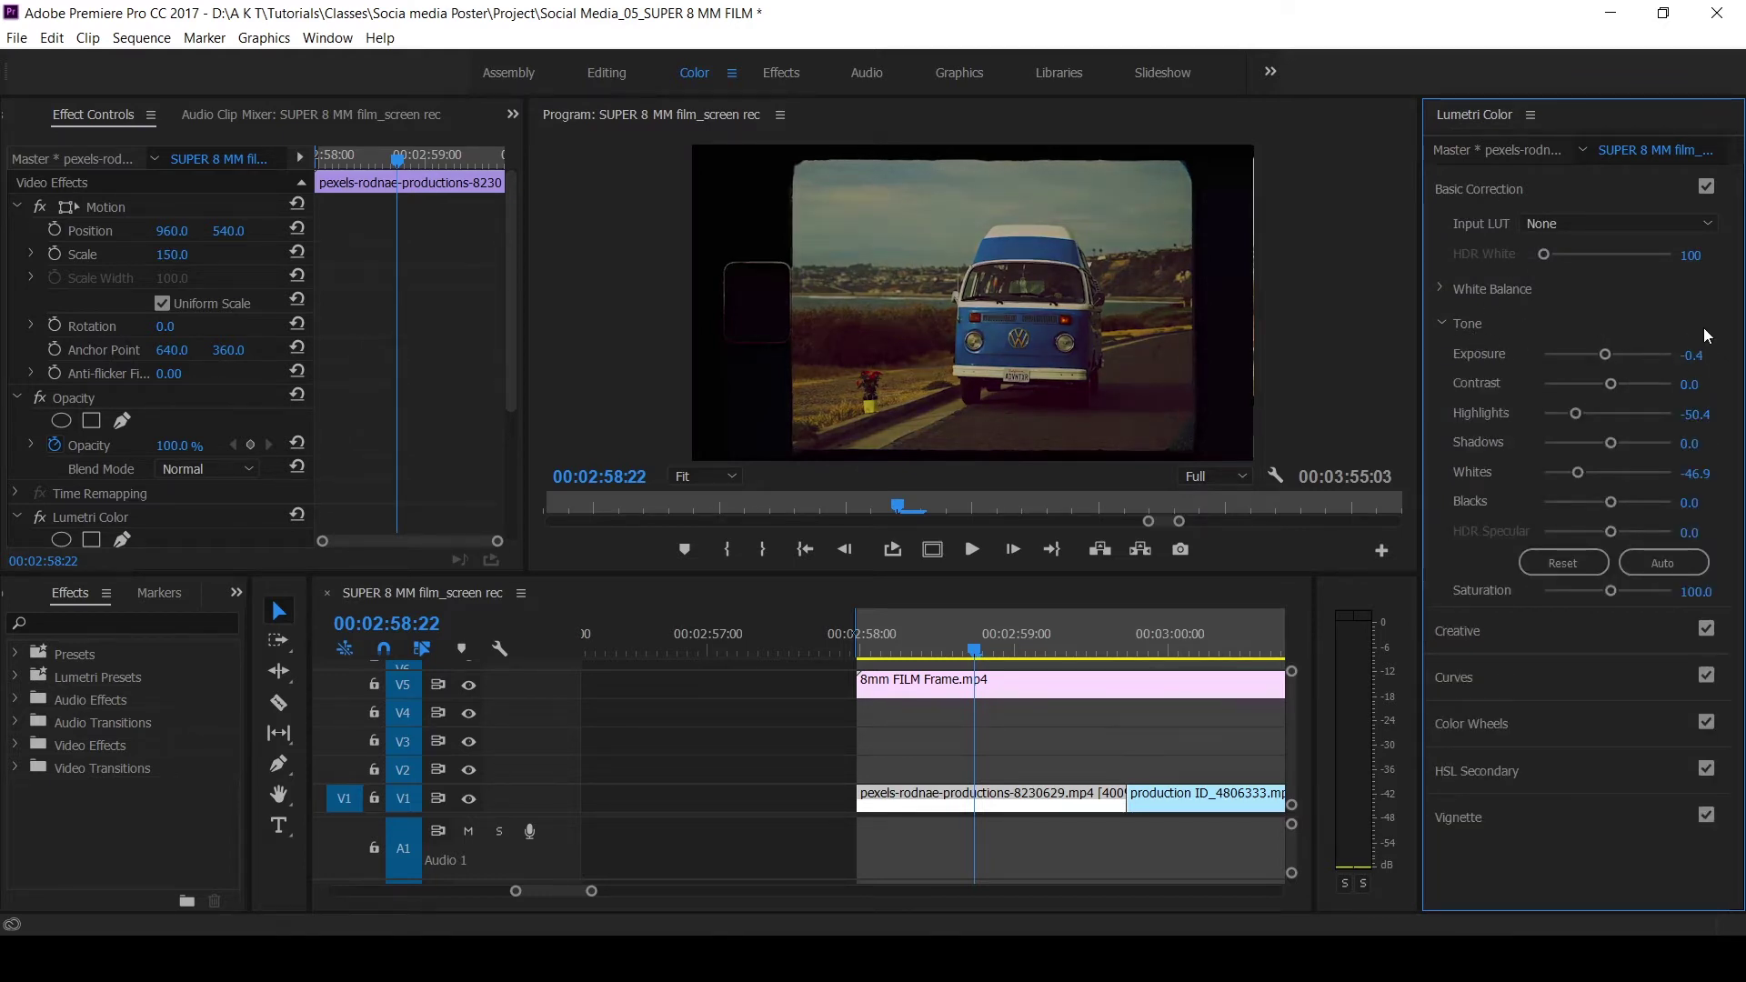
- Examine the graded van shot in the full-screen program view, then restore the normal workspace
click(1006, 369)
key(grave)
key(ctrl+grave)
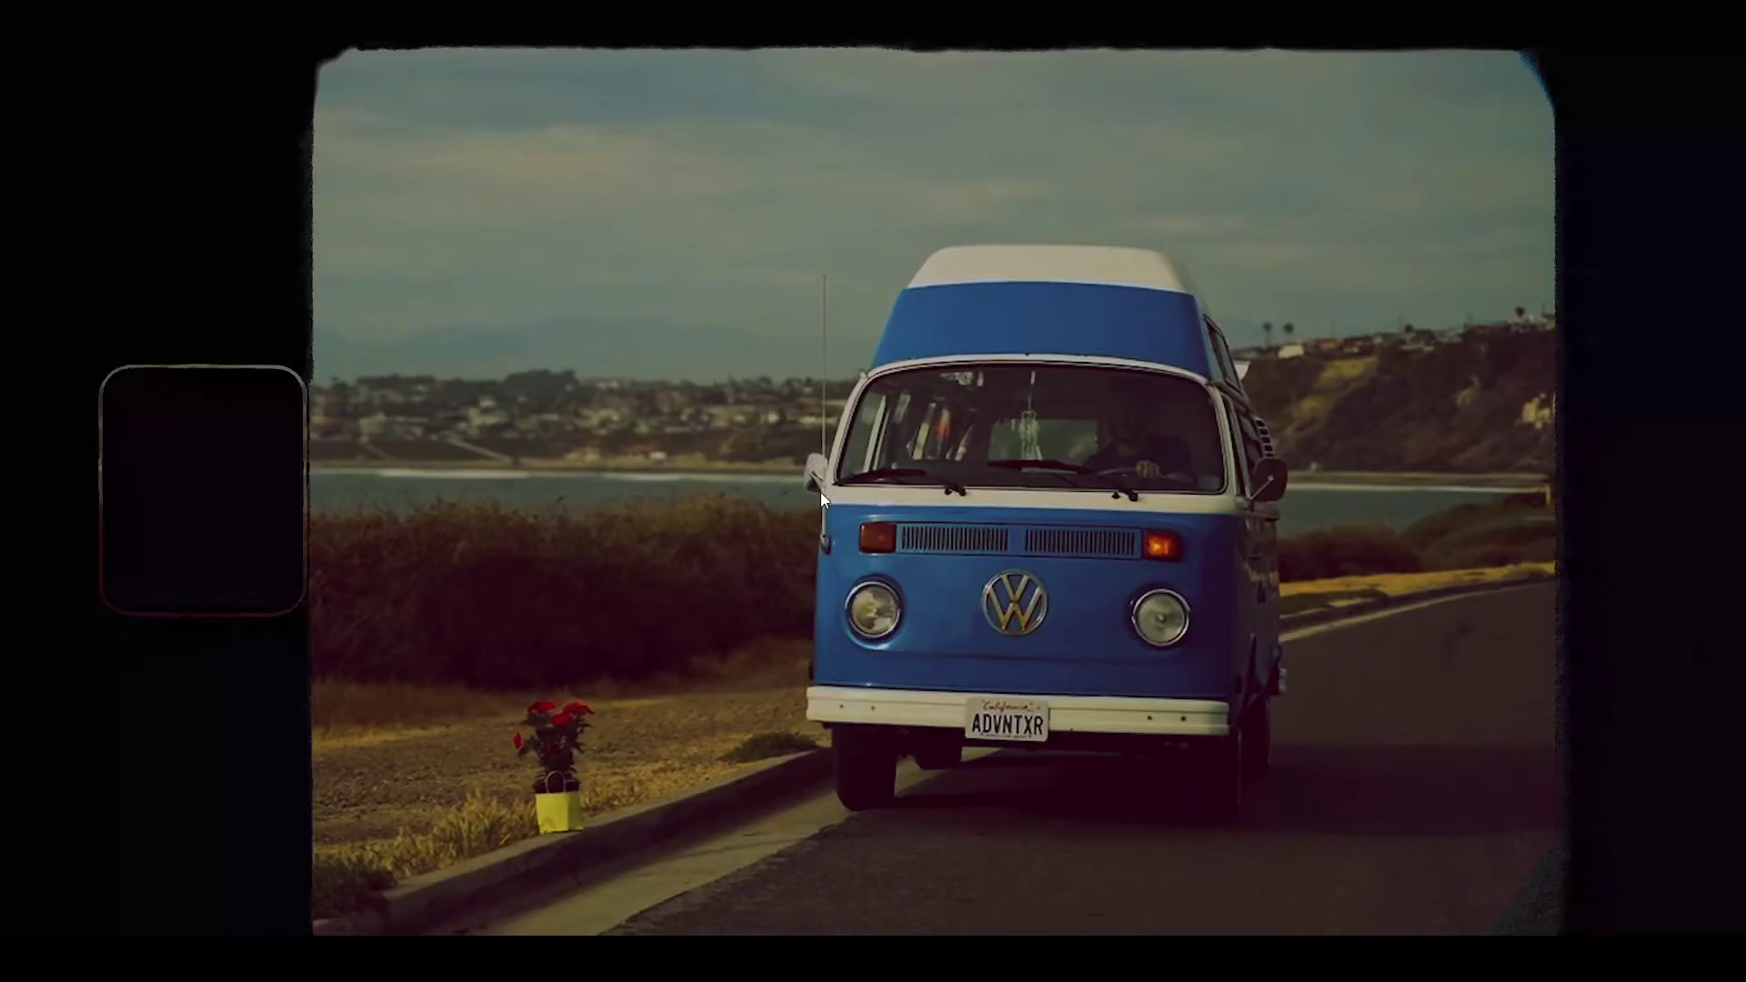
key(ctrl+grave)
key(ctrl+grave)
key(ctrl+grave)
key(grave)
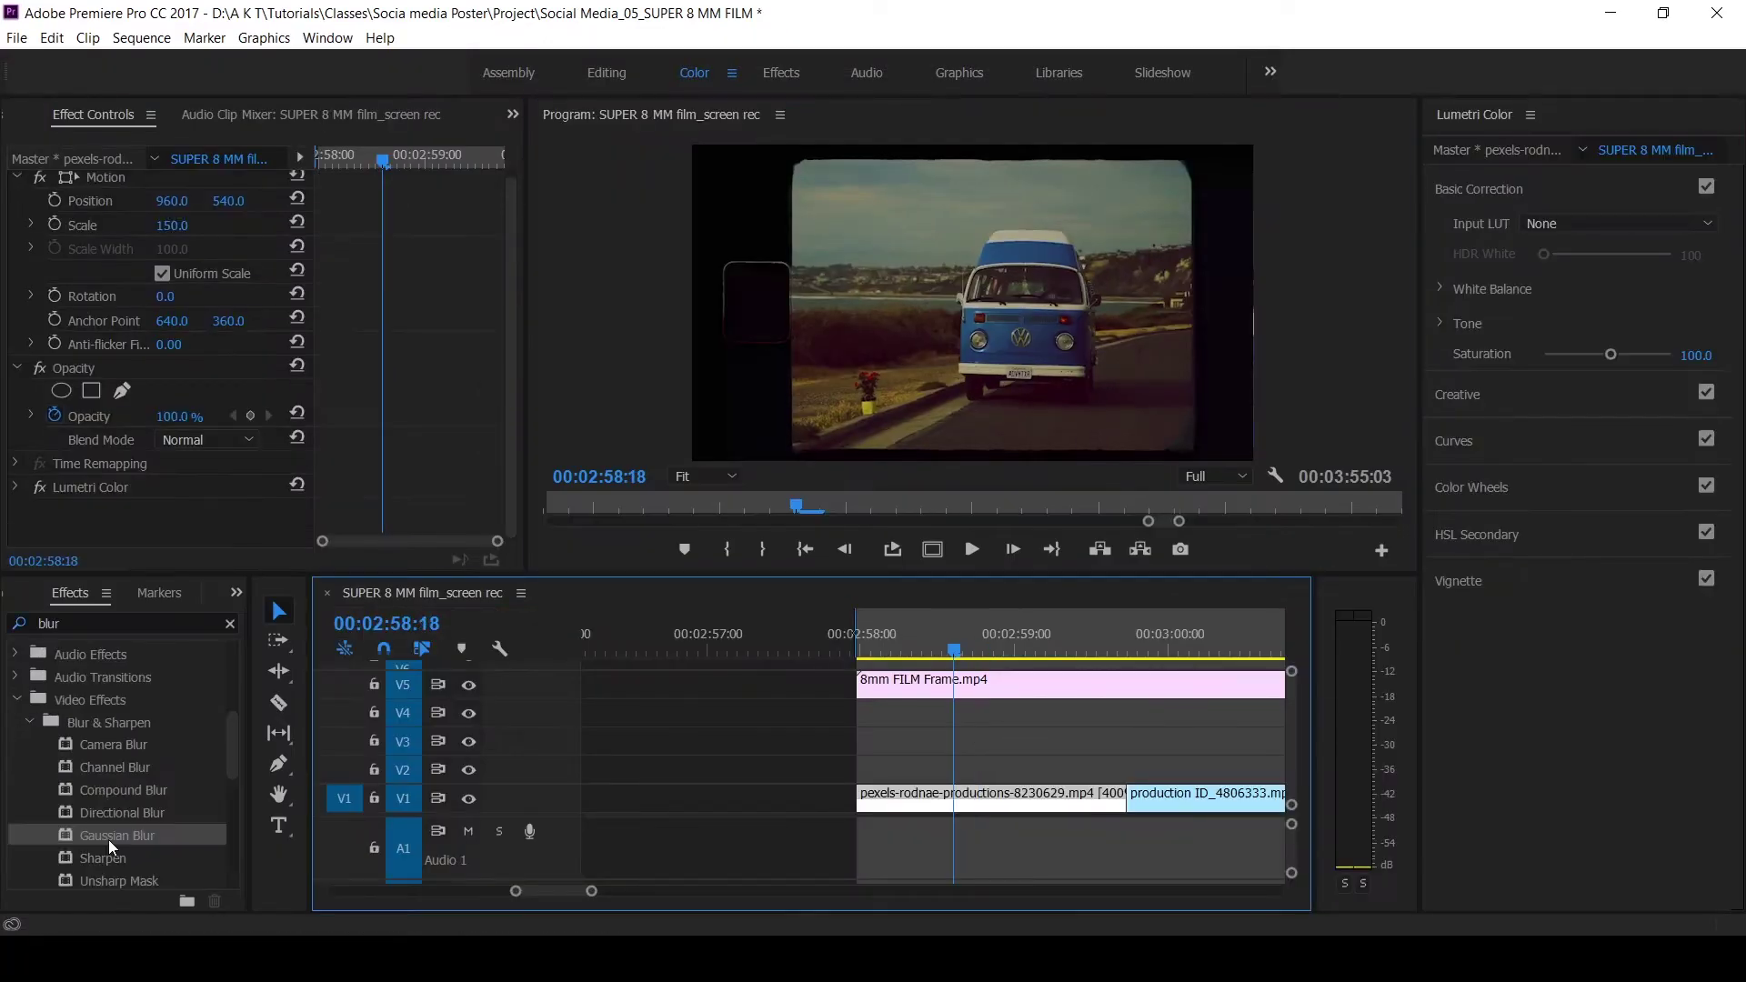
- Apply the Gaussian Blur effect to the van clip
drag(111, 836, 217, 513)
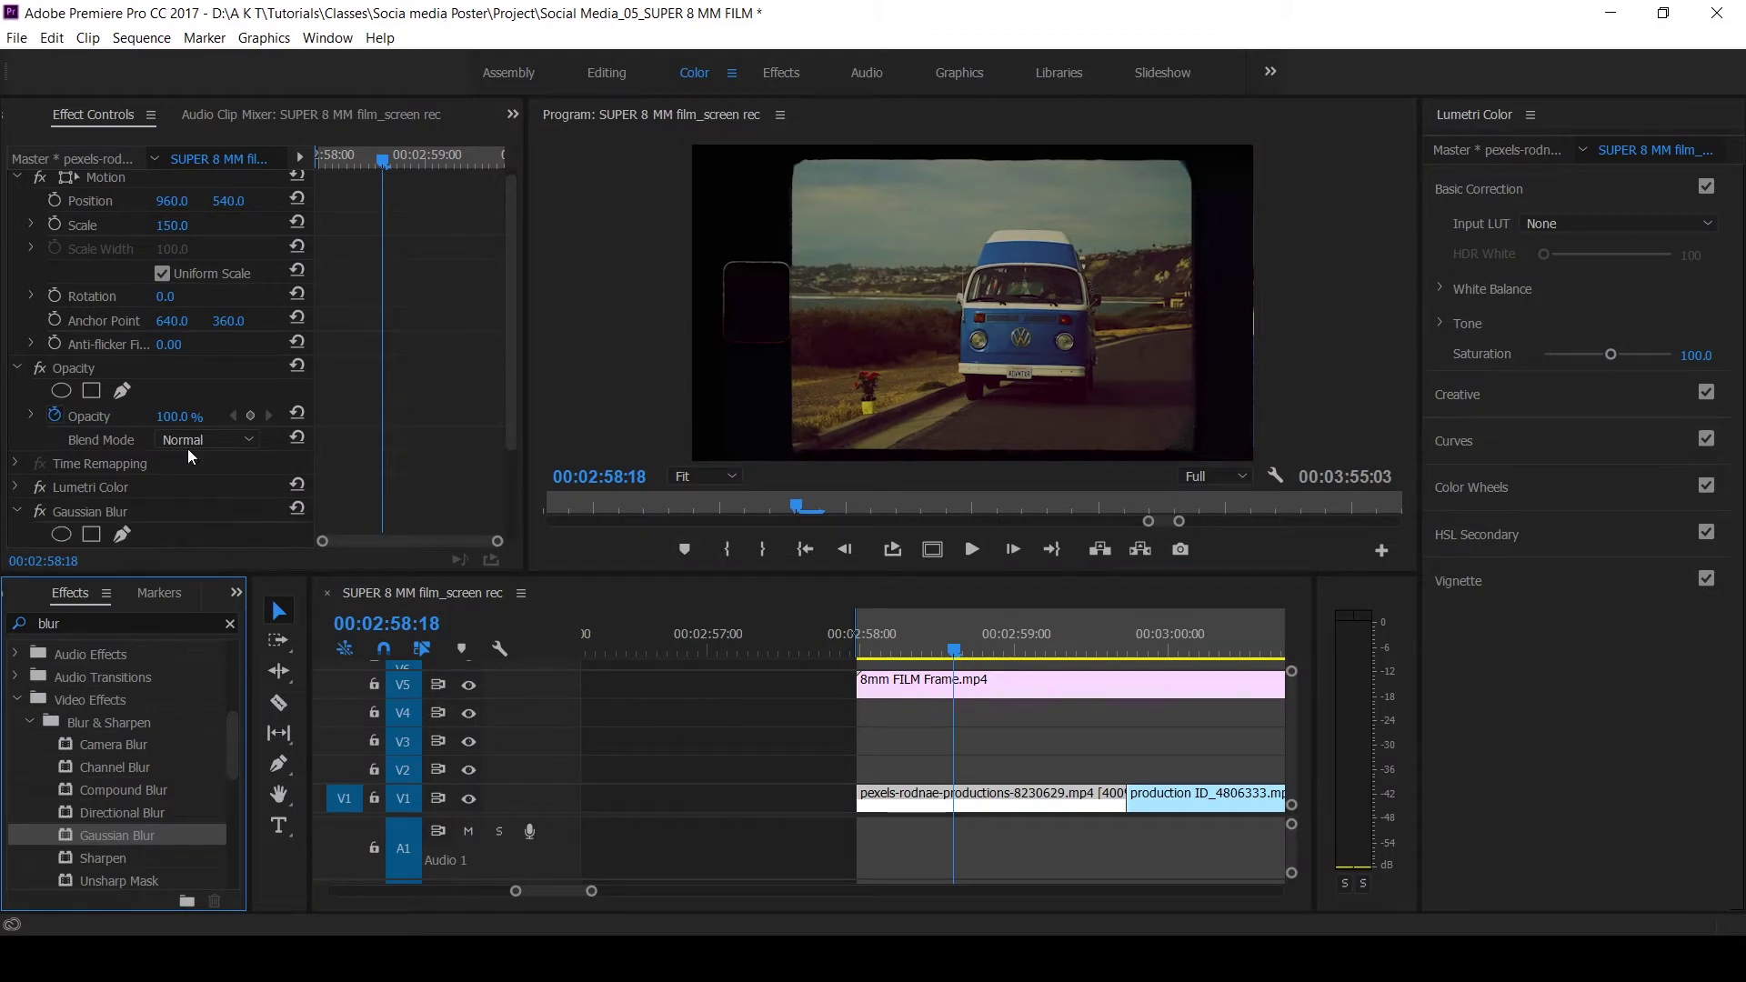
click(96, 509)
scroll(440, 388, down, 4)
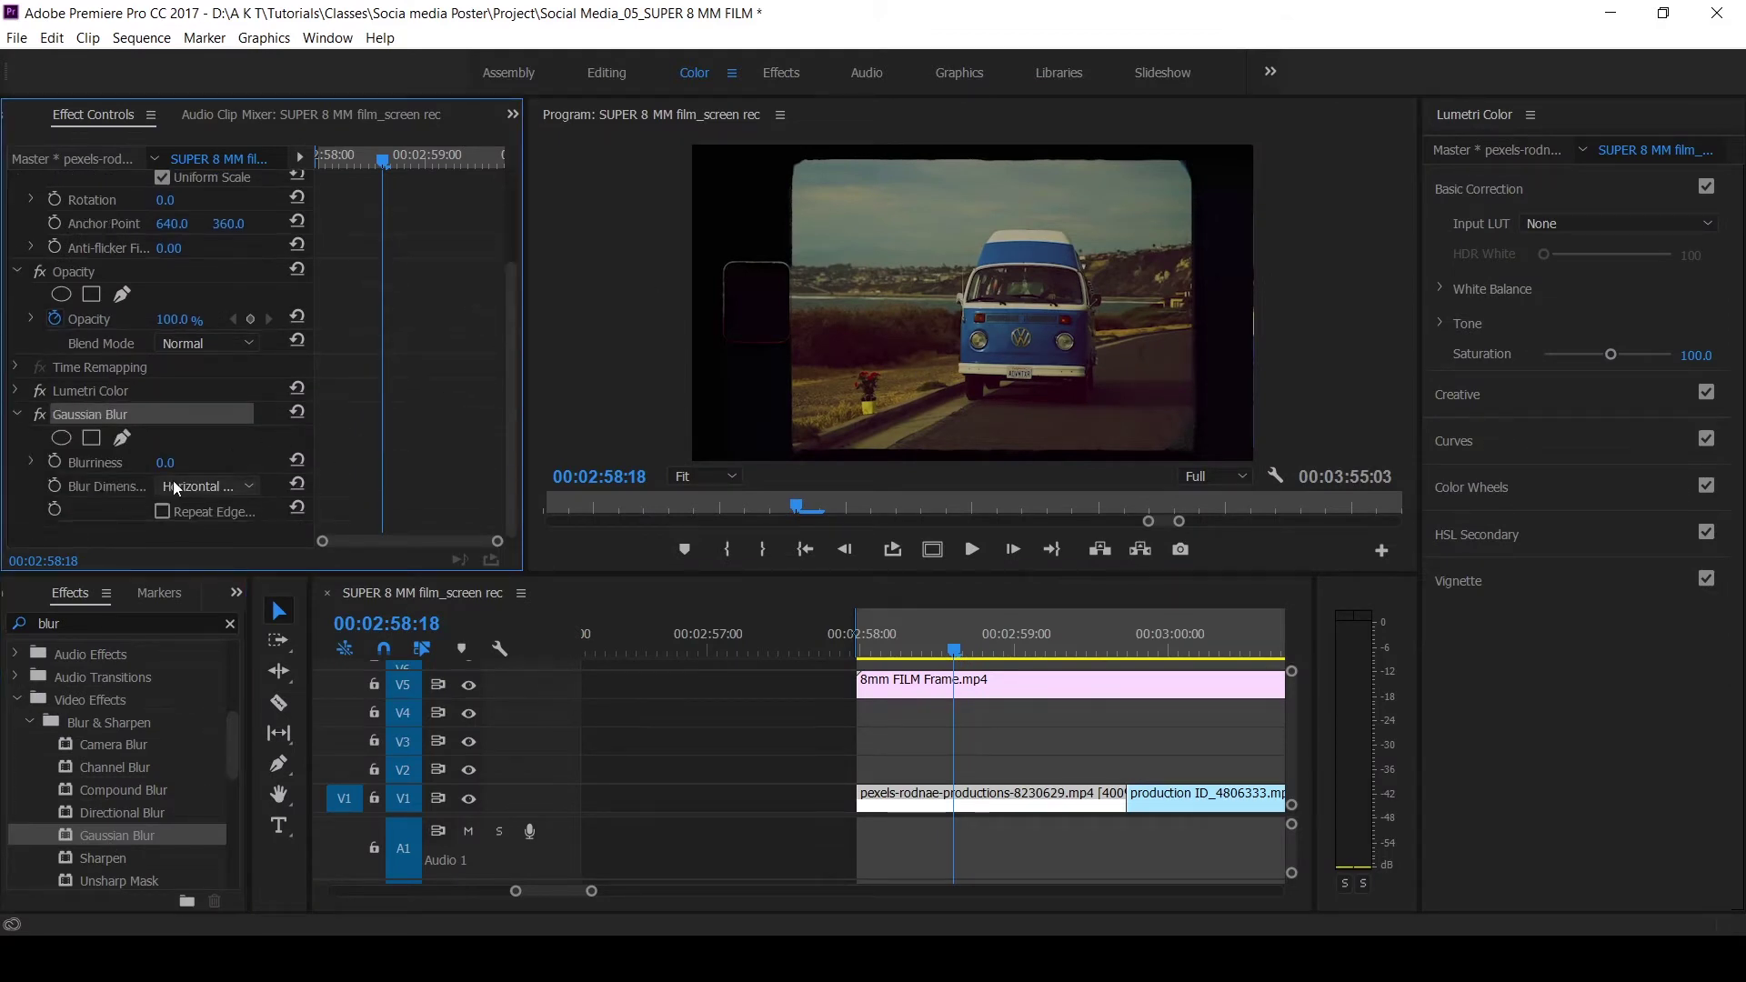
- Set the Gaussian Blur's Blurriness to 6.0 while checking the van's front at 150% magnification
click(705, 475)
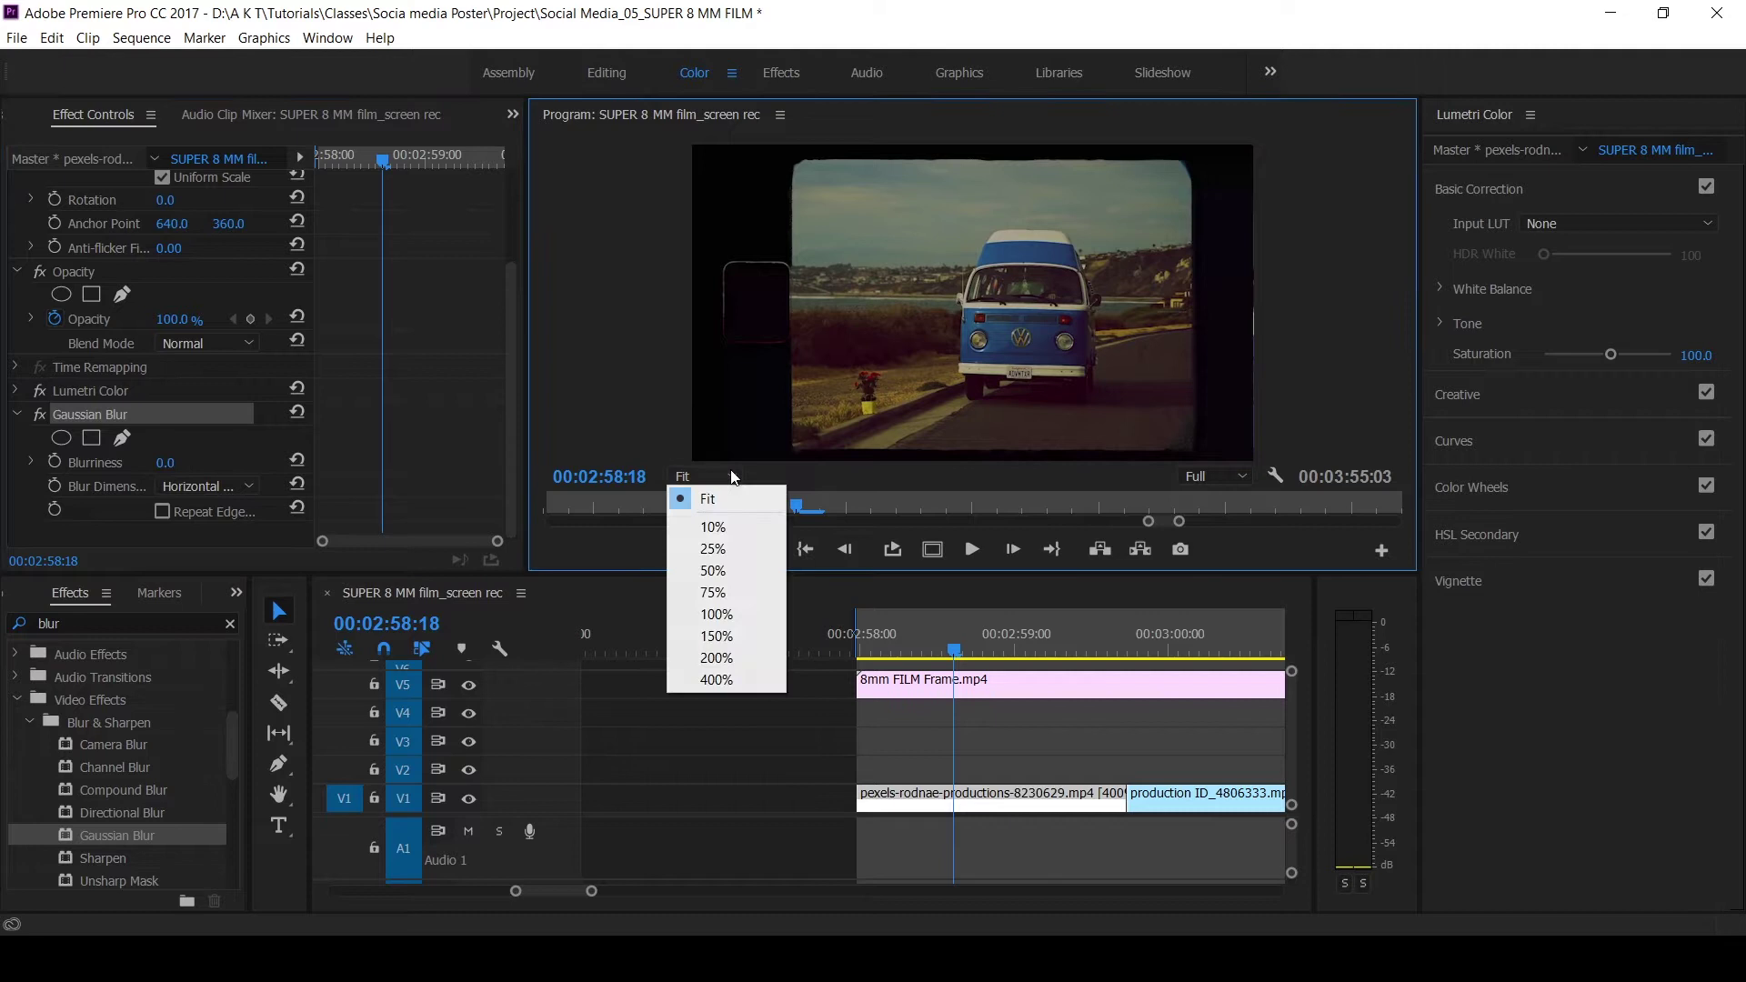
click(712, 640)
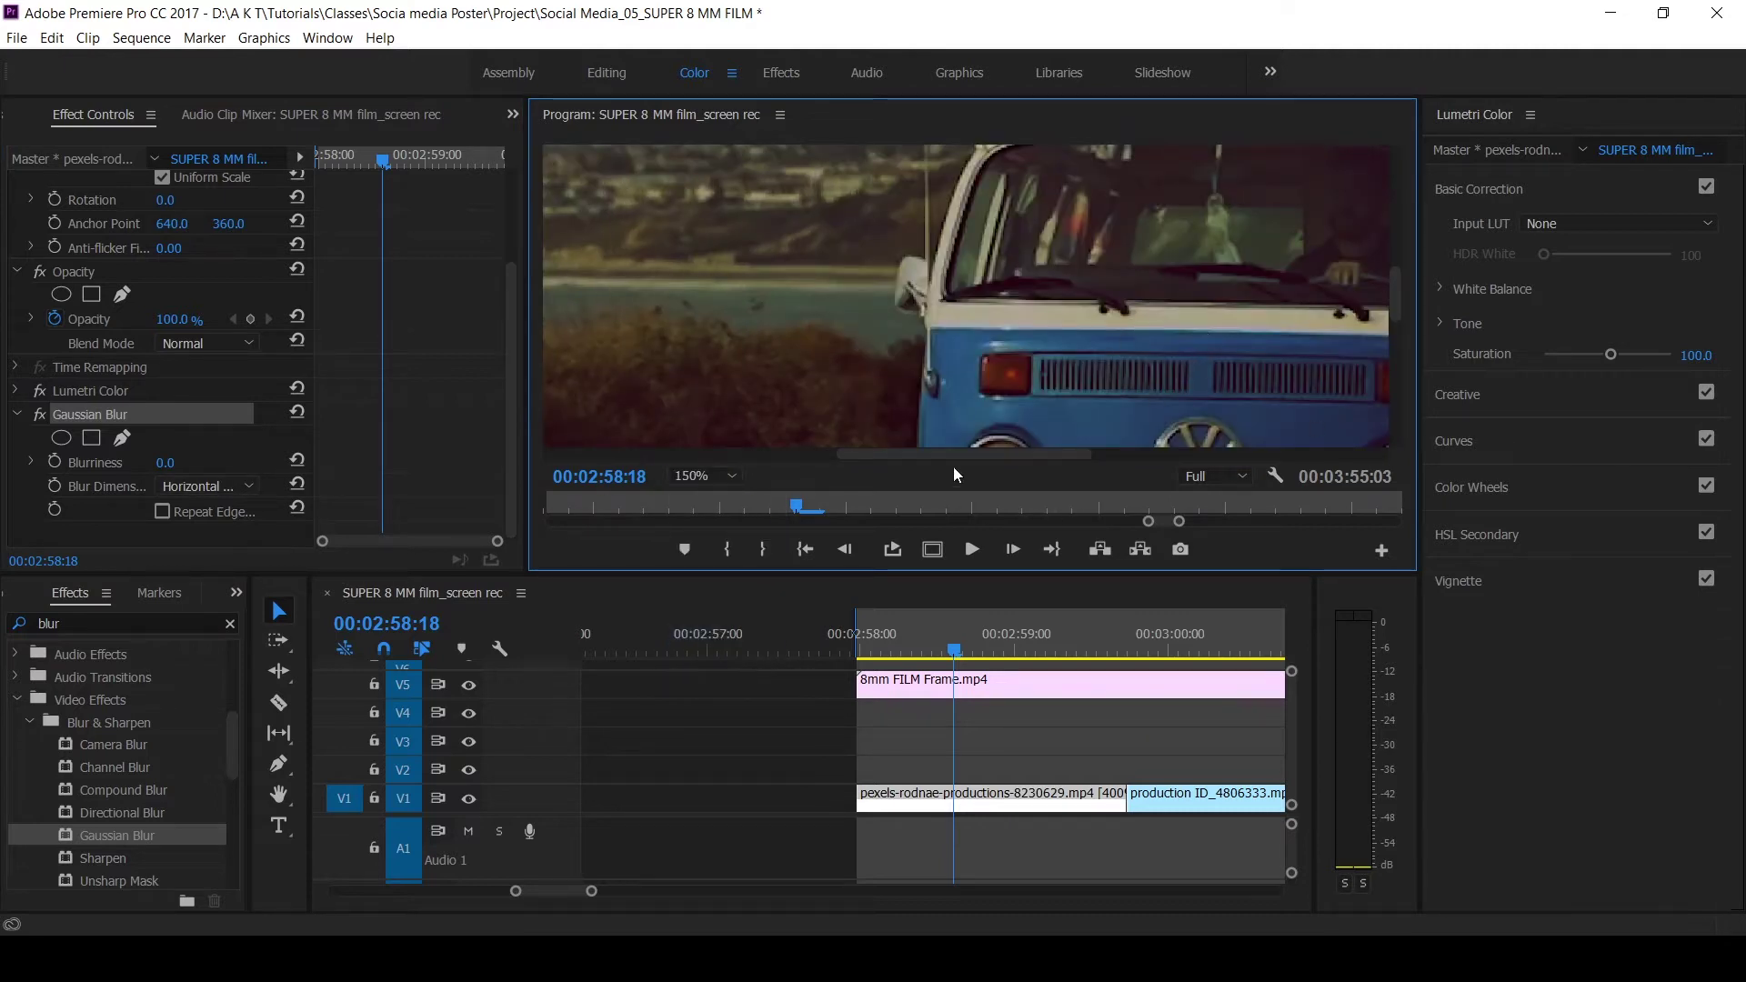
drag(955, 458, 1048, 458)
drag(165, 462, 167, 463)
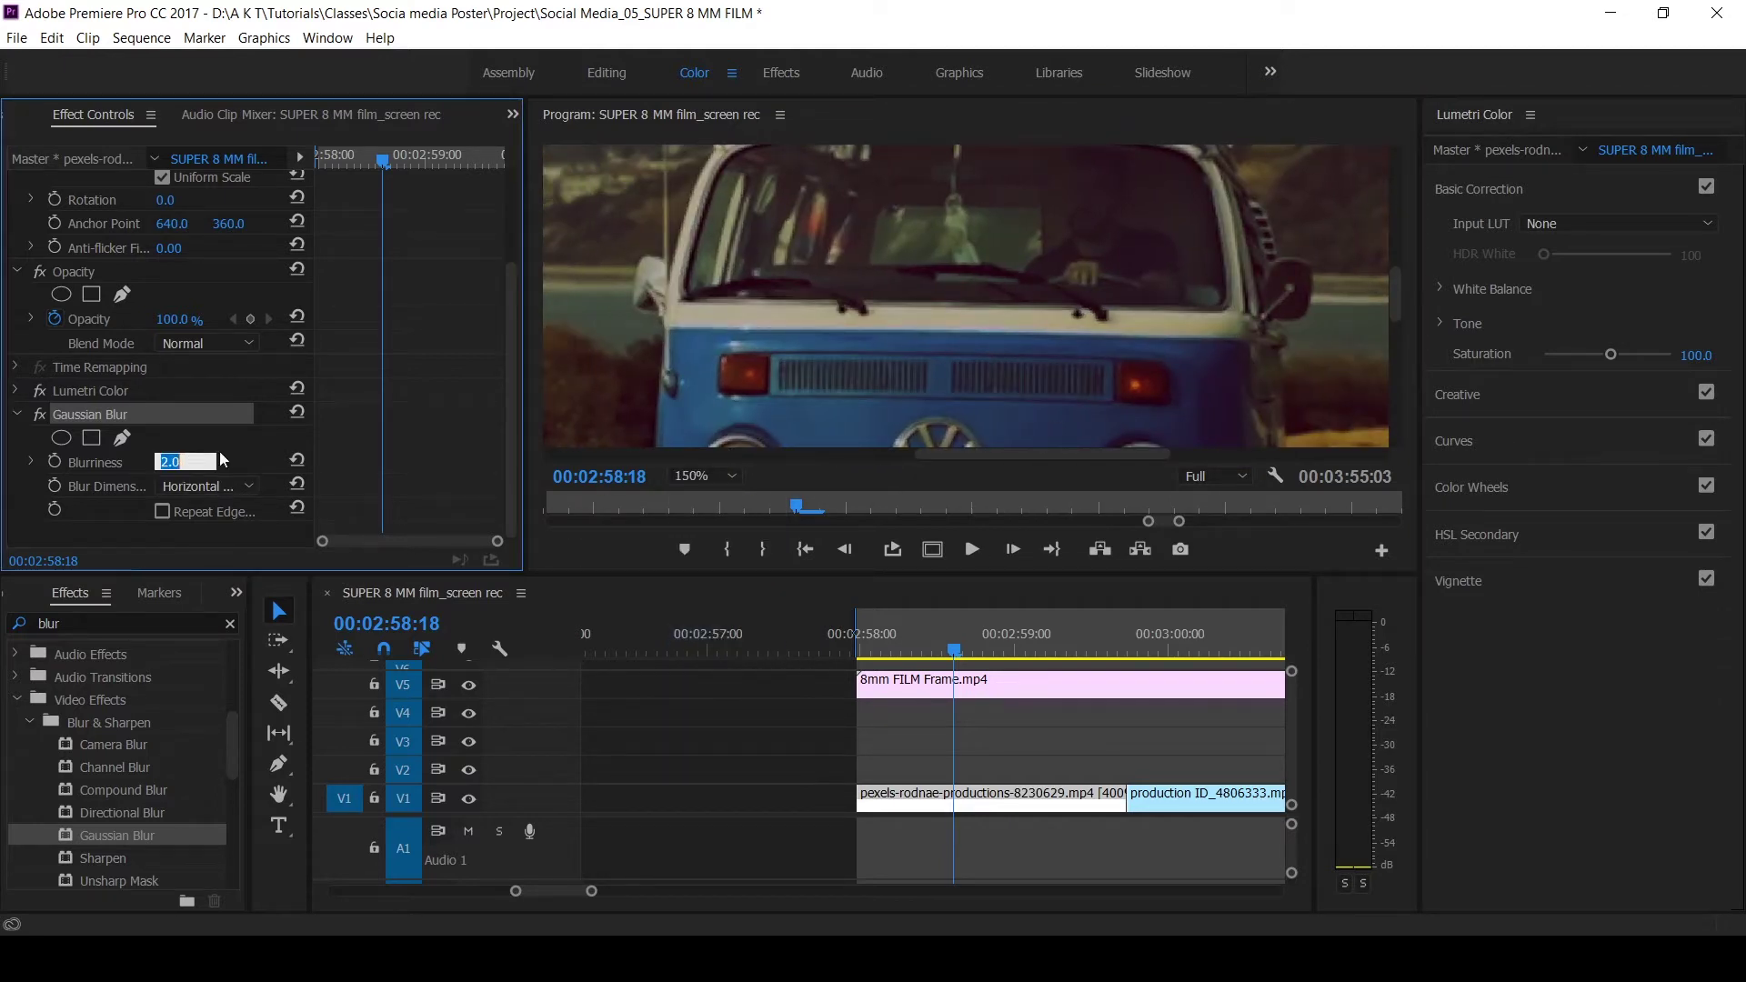
text(6)
key(Return)
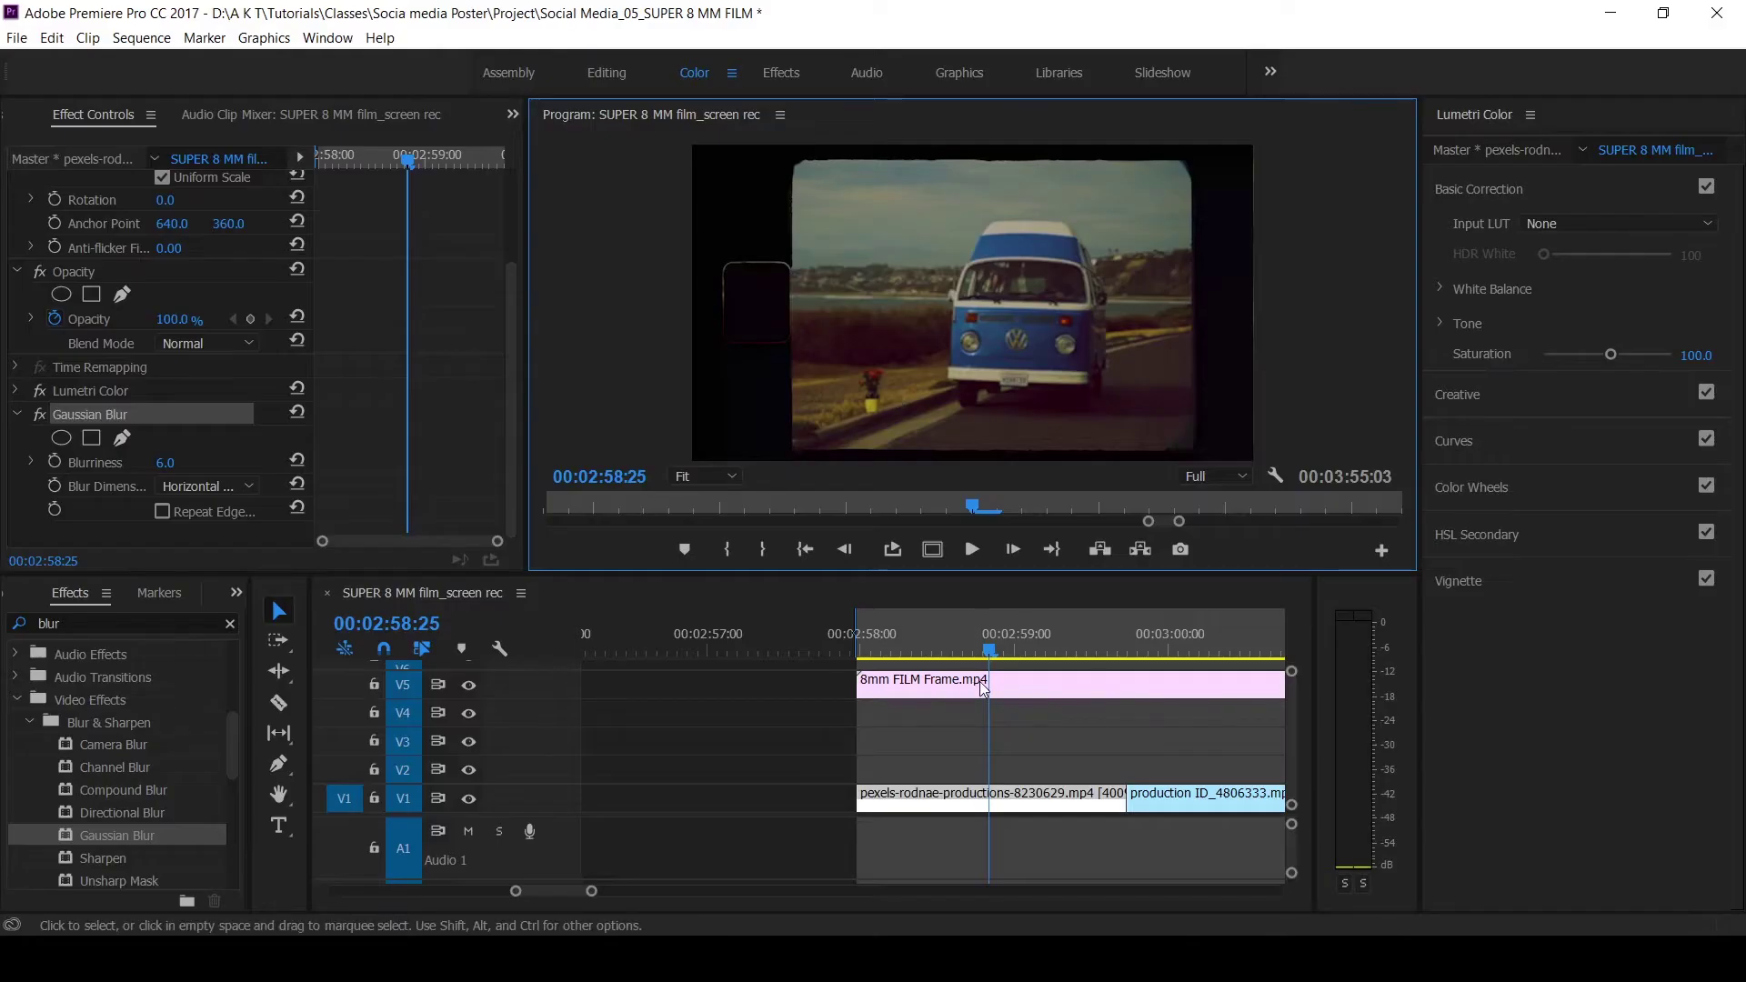
- Add noise.mp4 on V2 directly above the van clip from its start, and delete the overlay's linked audio
click(1041, 648)
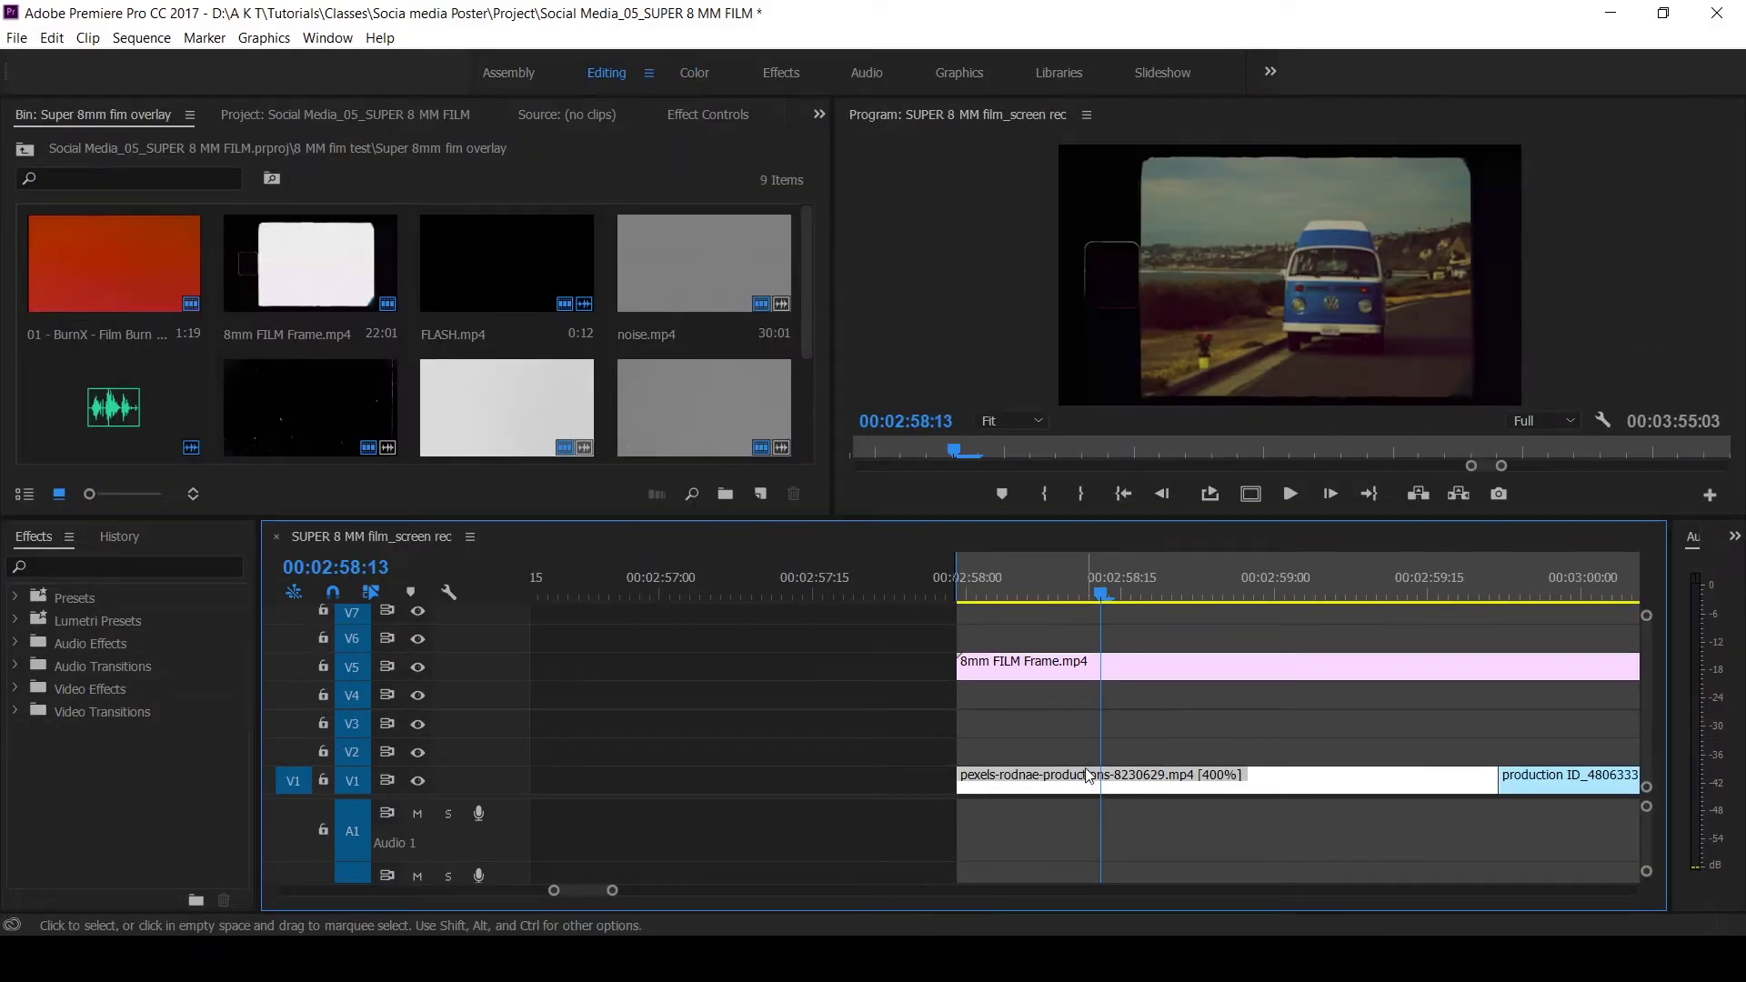
click(718, 270)
drag(674, 270, 1034, 762)
key(minus)
key(minus)
key(minus)
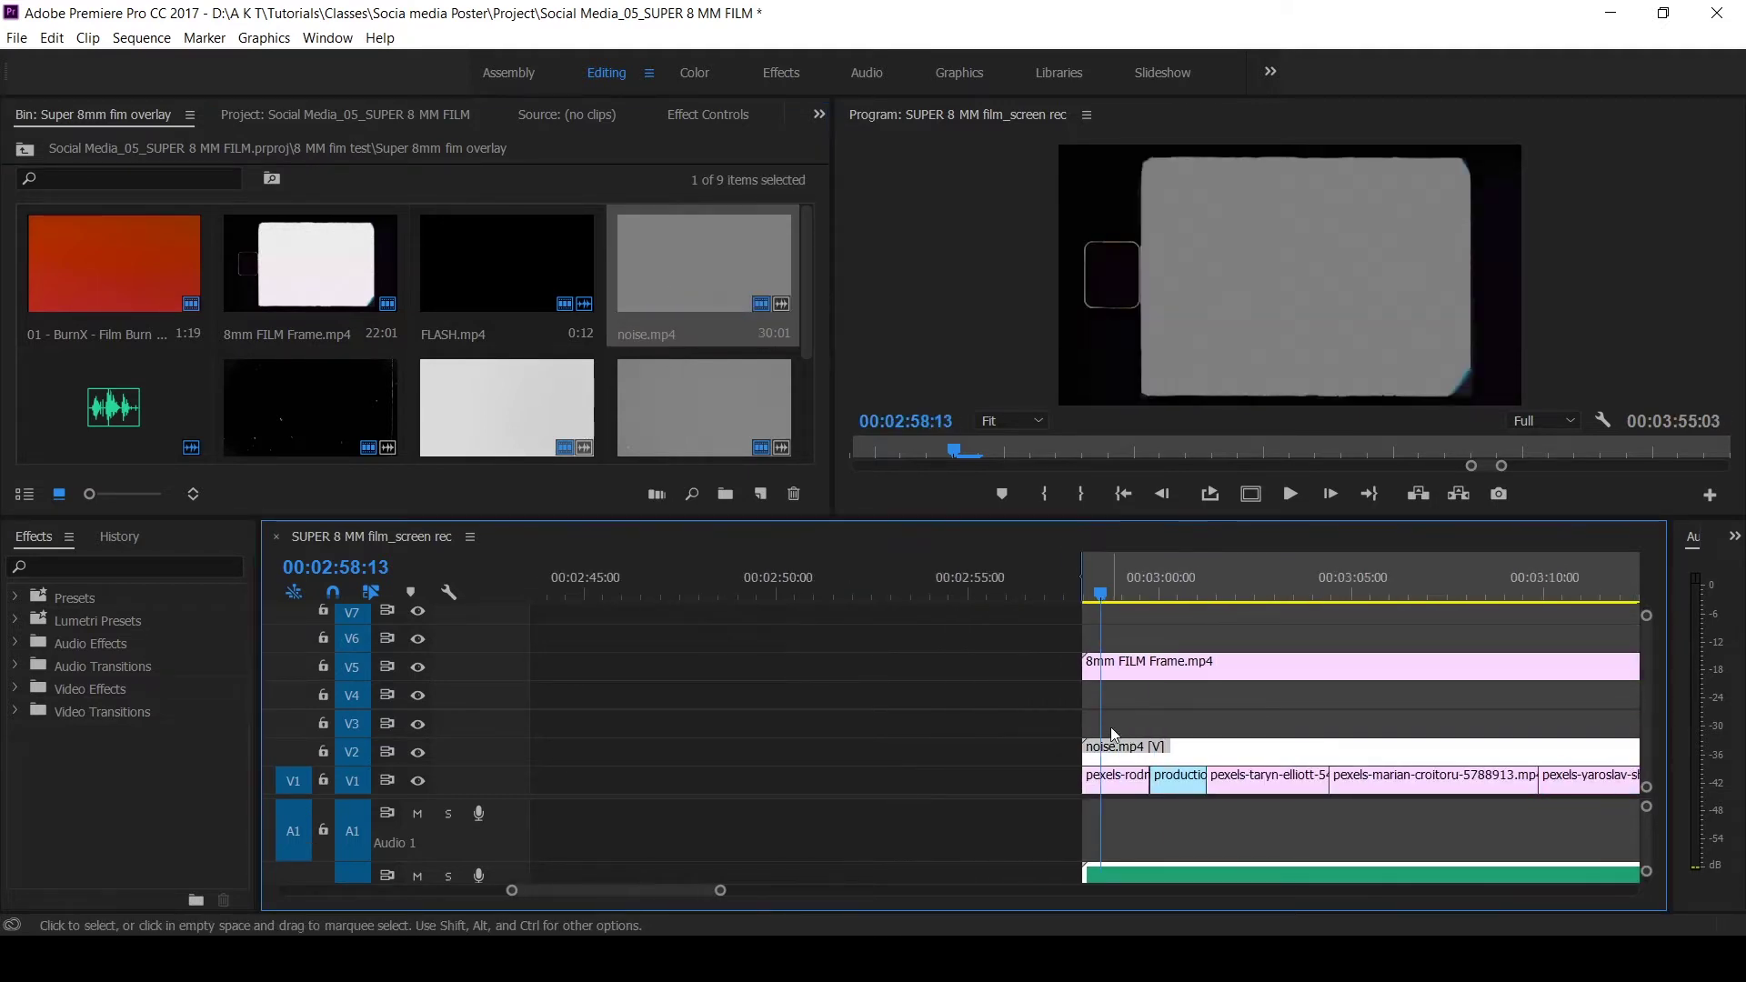
alt+click(1130, 871)
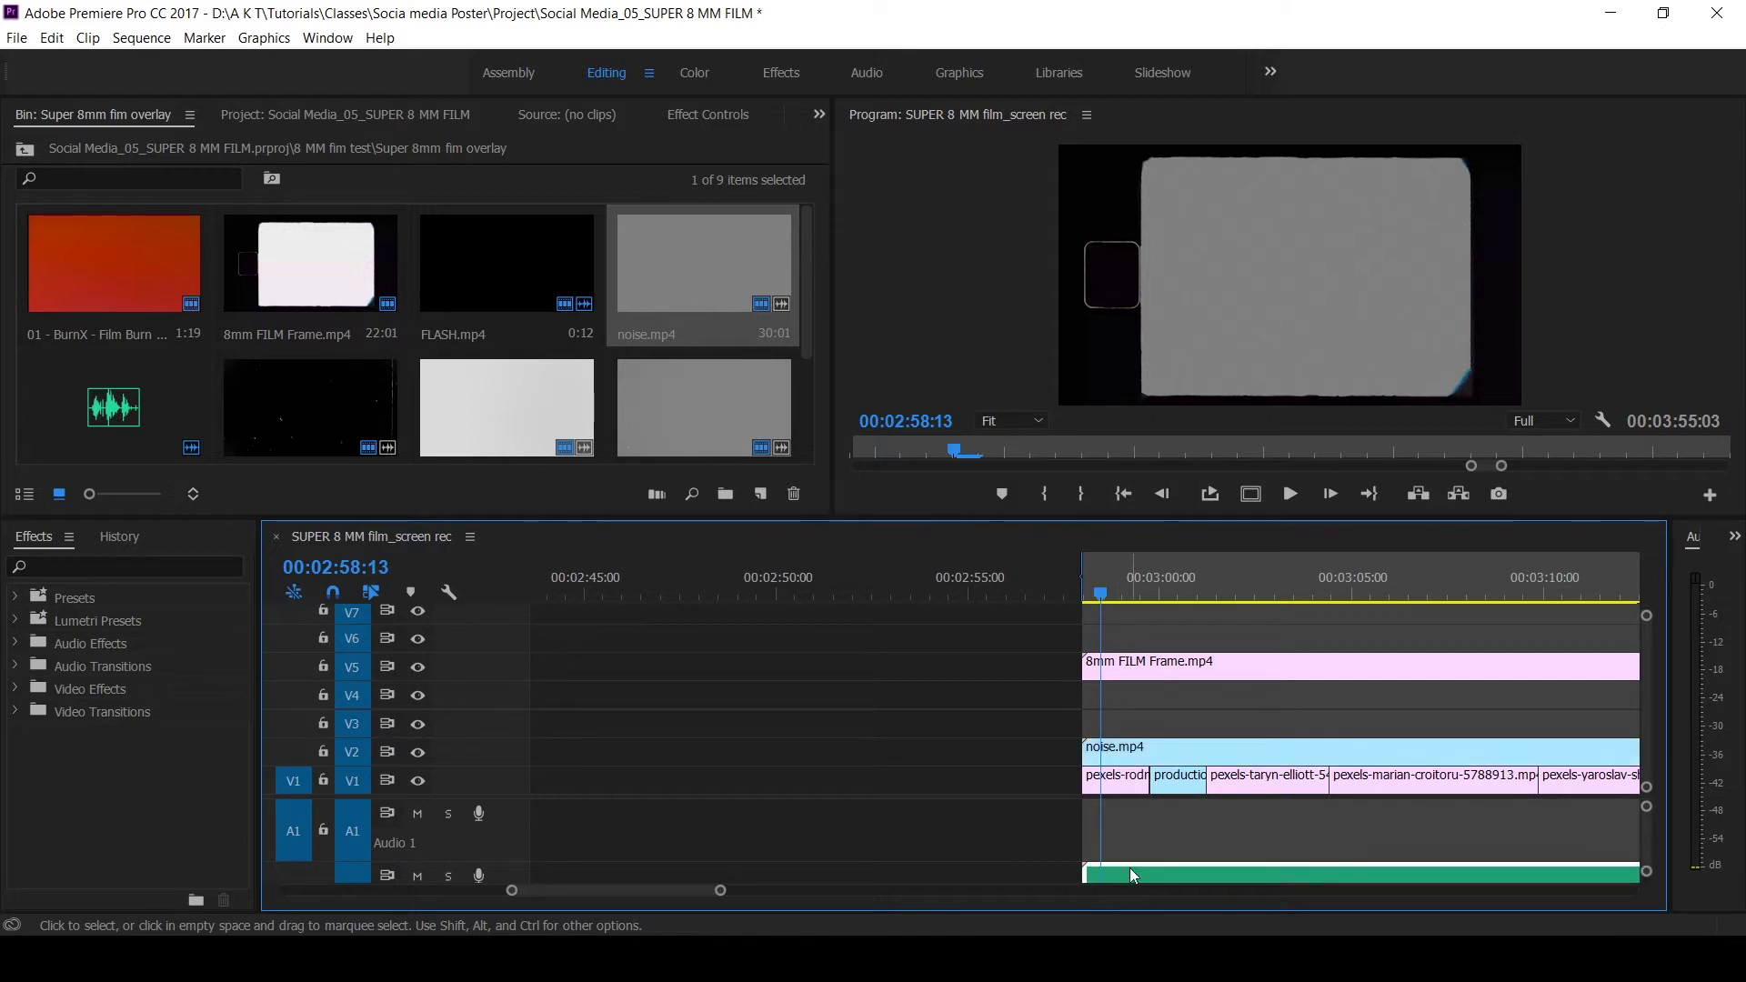
key(Delete)
- Set the blend mode of the noise.mp4 overlay to Linear Light
click(1125, 761)
key(equal)
key(equal)
key(equal)
click(708, 114)
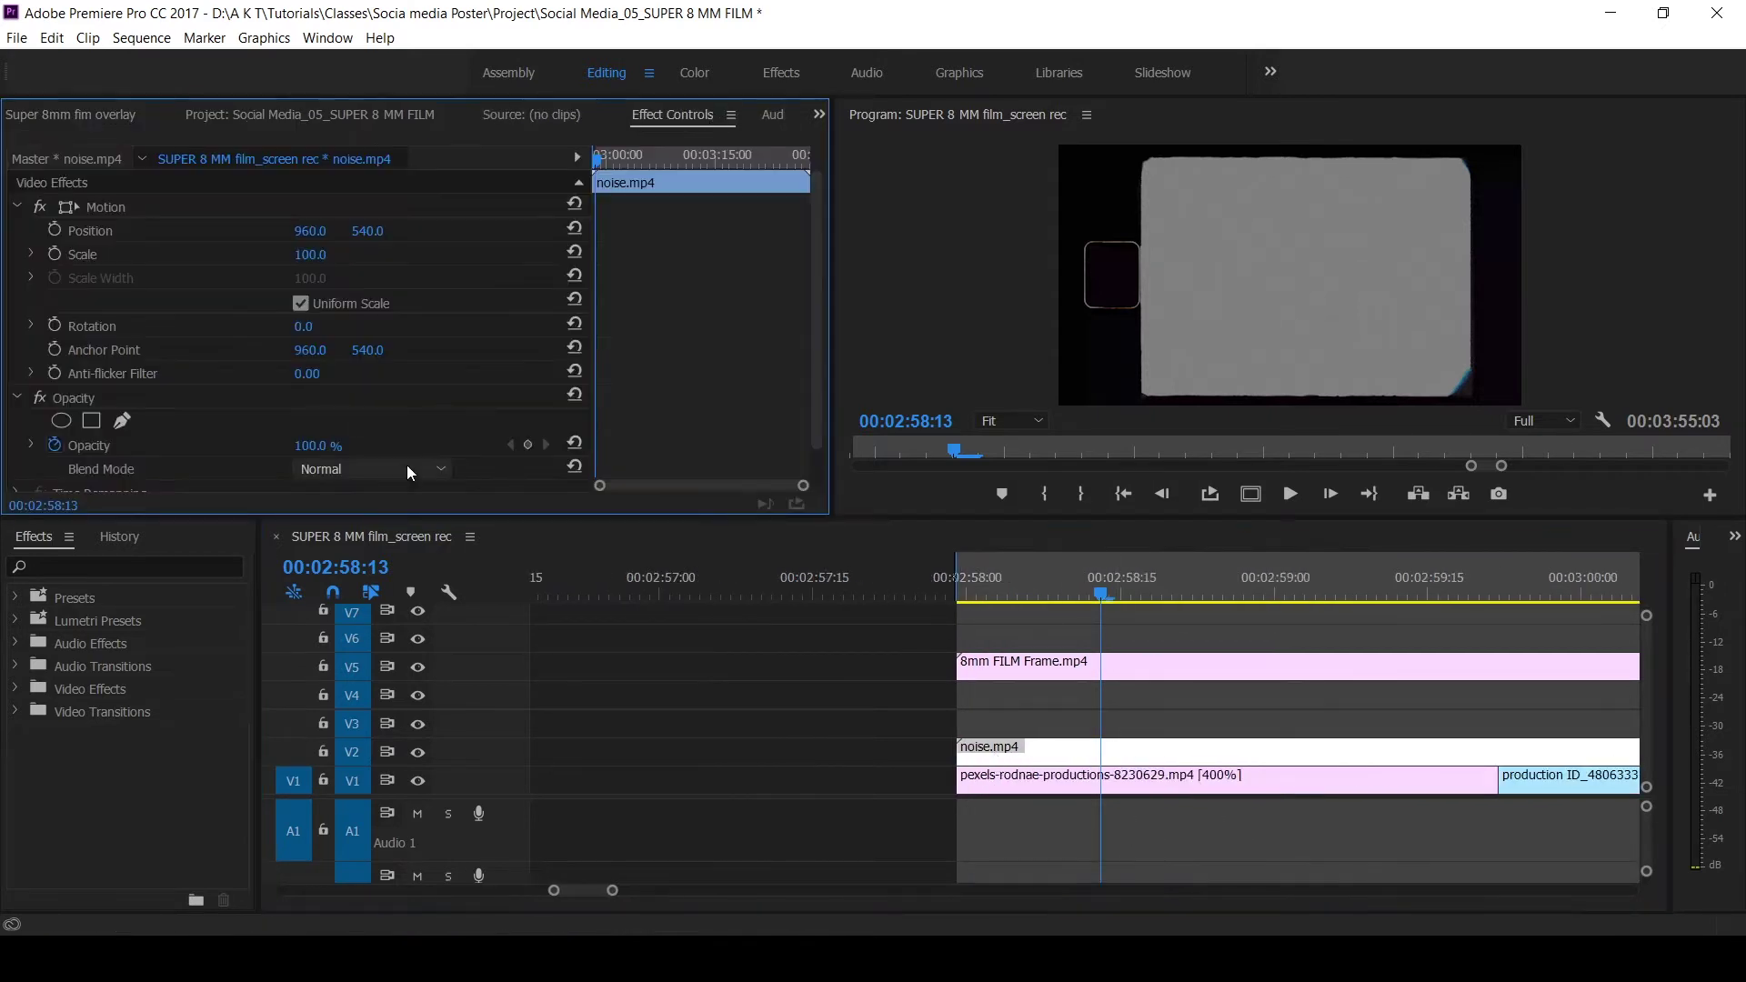
scroll(407, 466, down, 1)
click(406, 431)
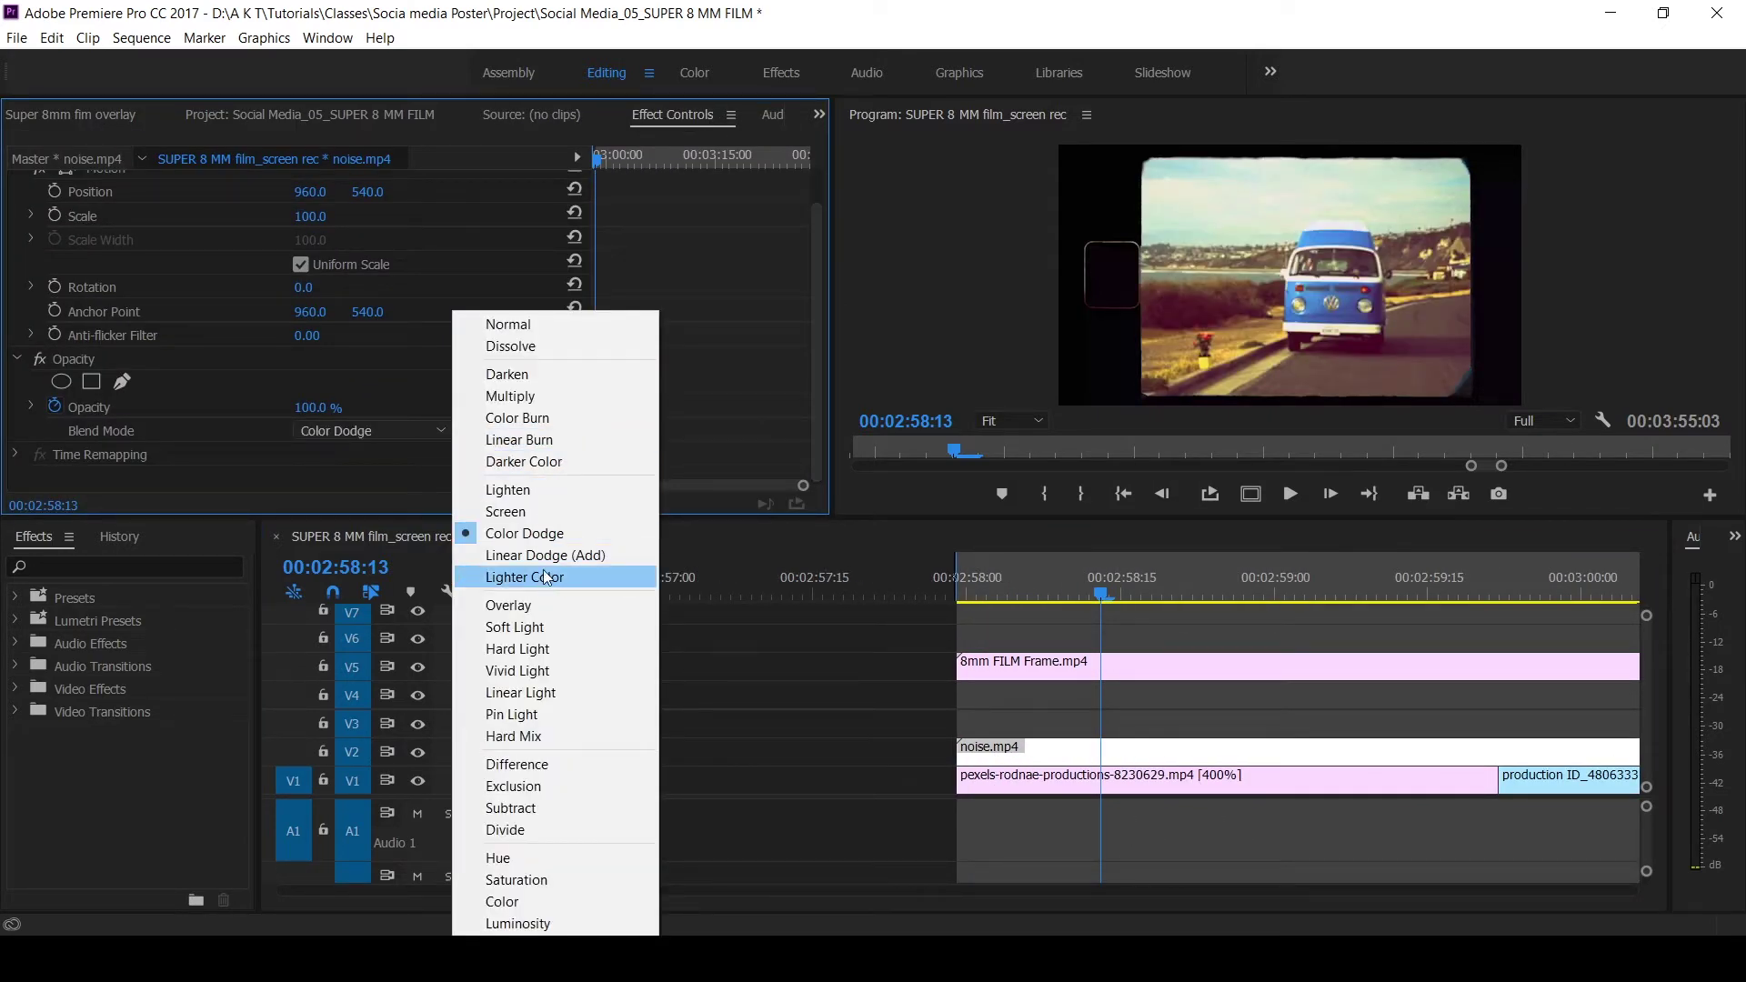
click(521, 693)
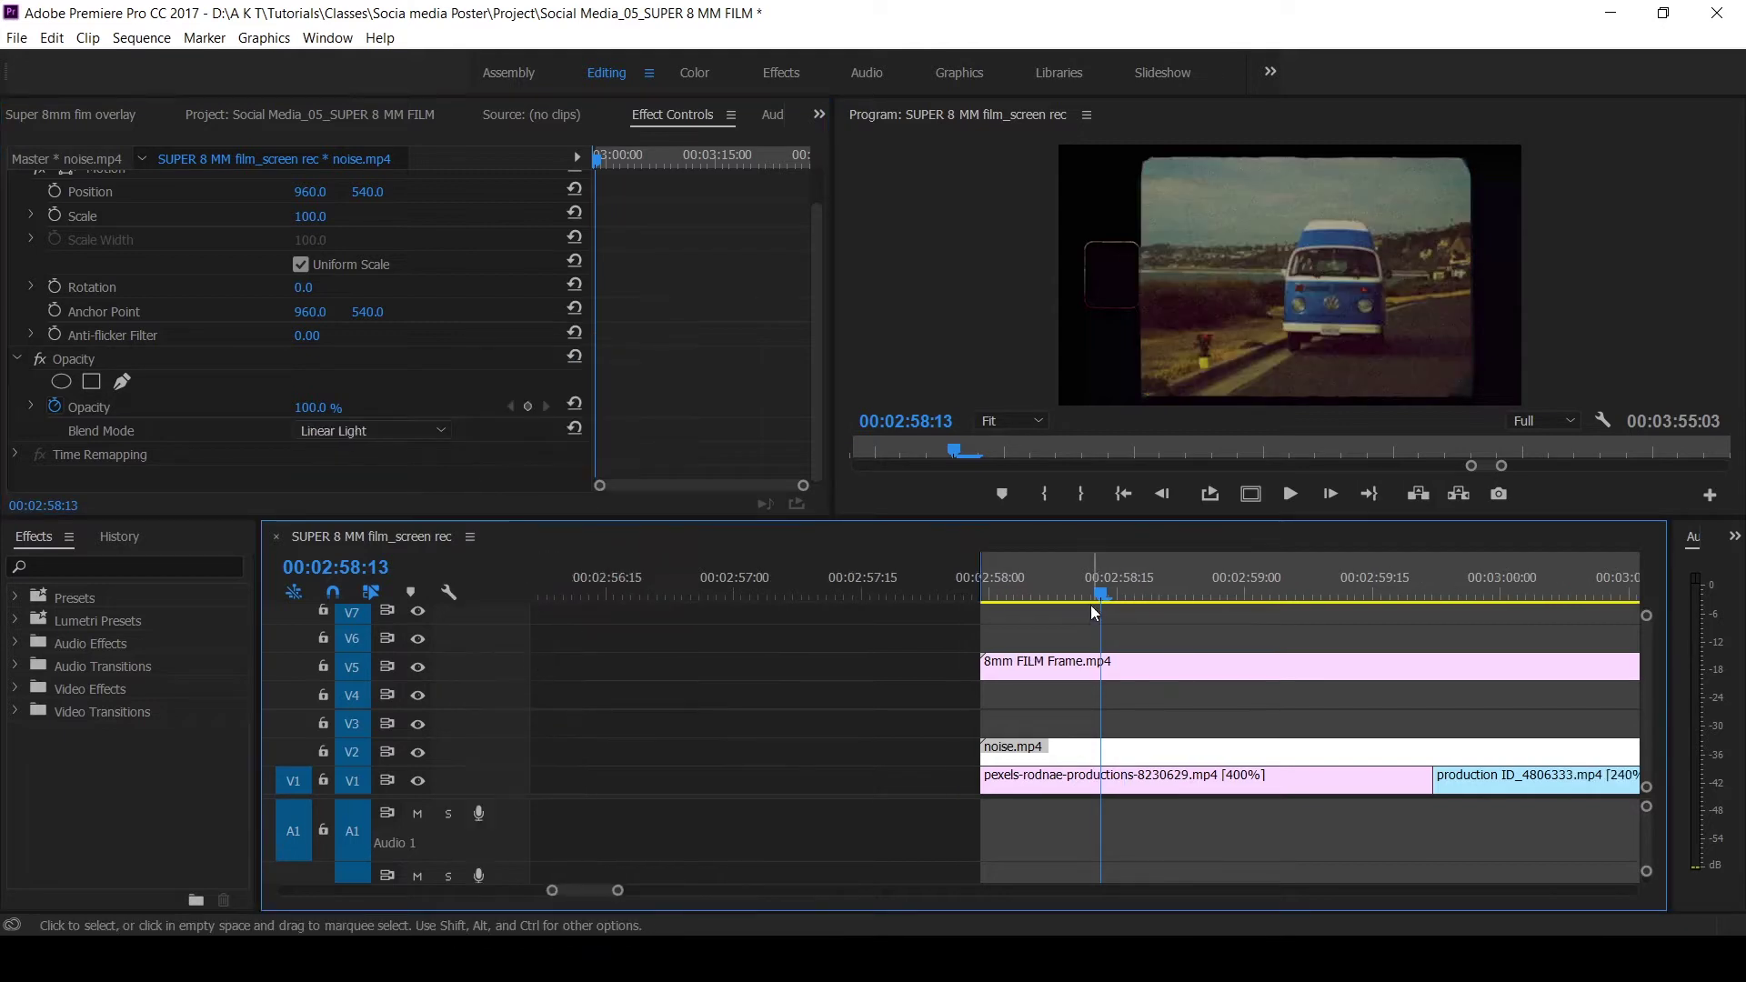
- Turn off opacity keyframing for noise.mp4, reduce its opacity to 65%, and play back the start of the sequence
drag(1092, 607, 978, 683)
click(56, 409)
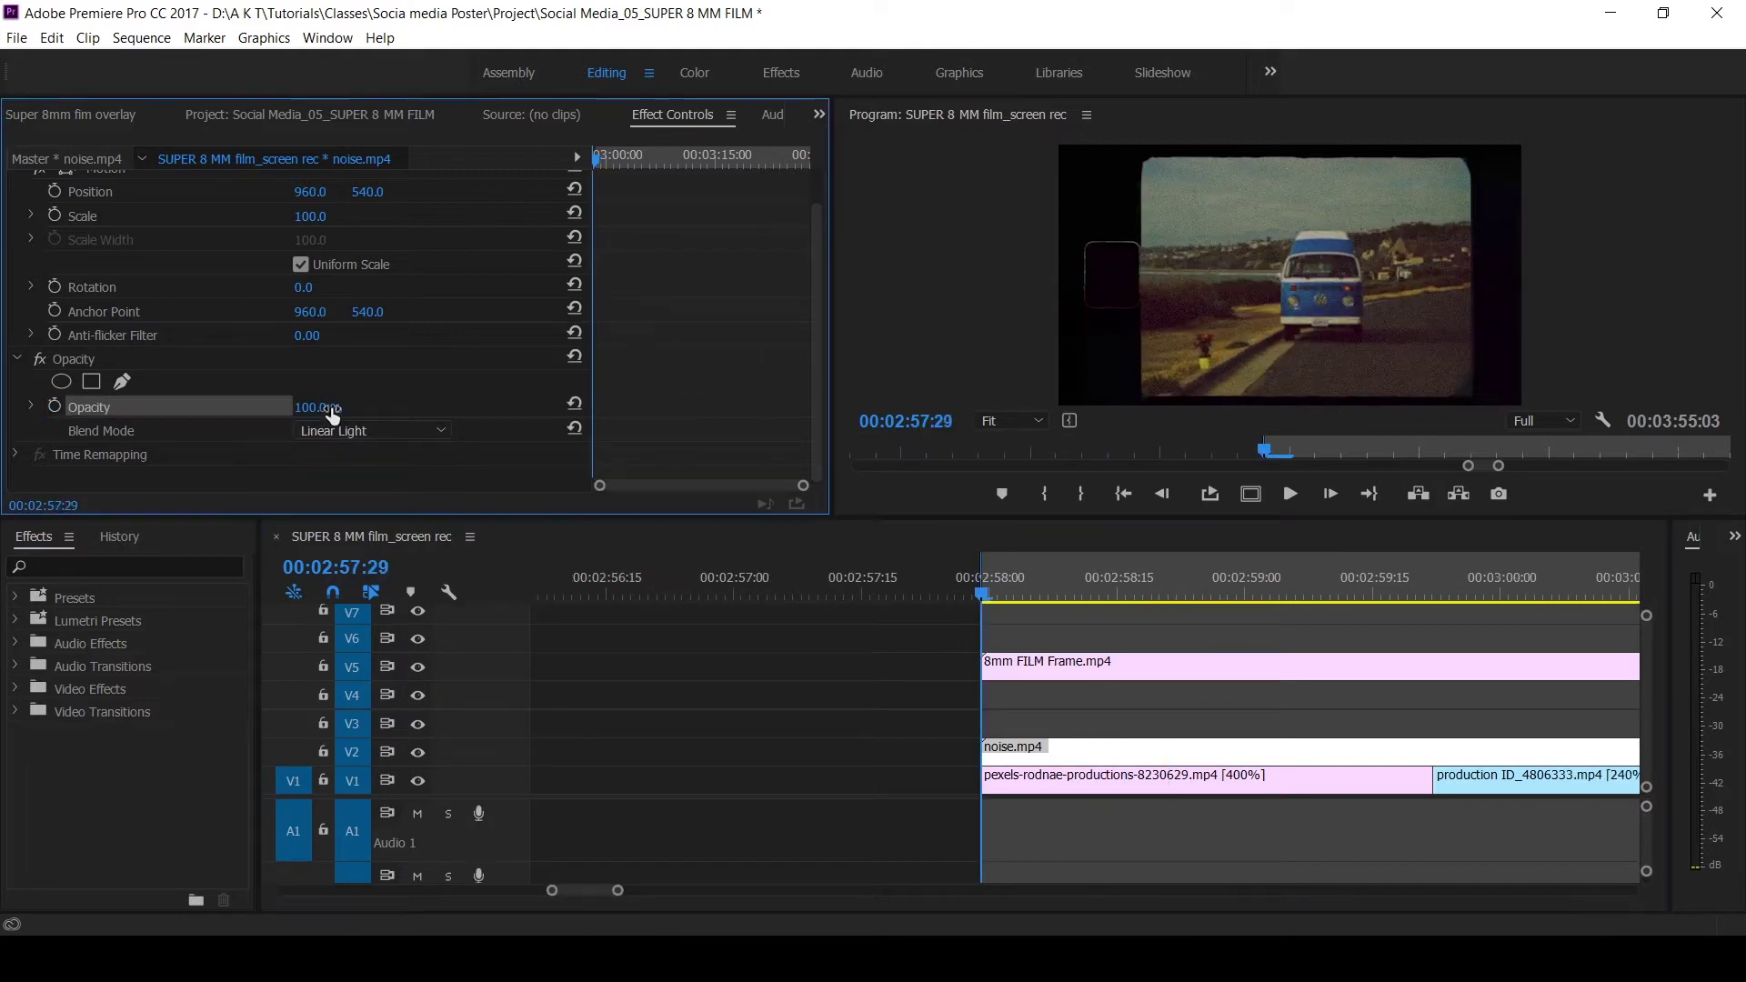
click(1015, 754)
drag(328, 409, 281, 409)
drag(1018, 576, 1028, 575)
key(=)
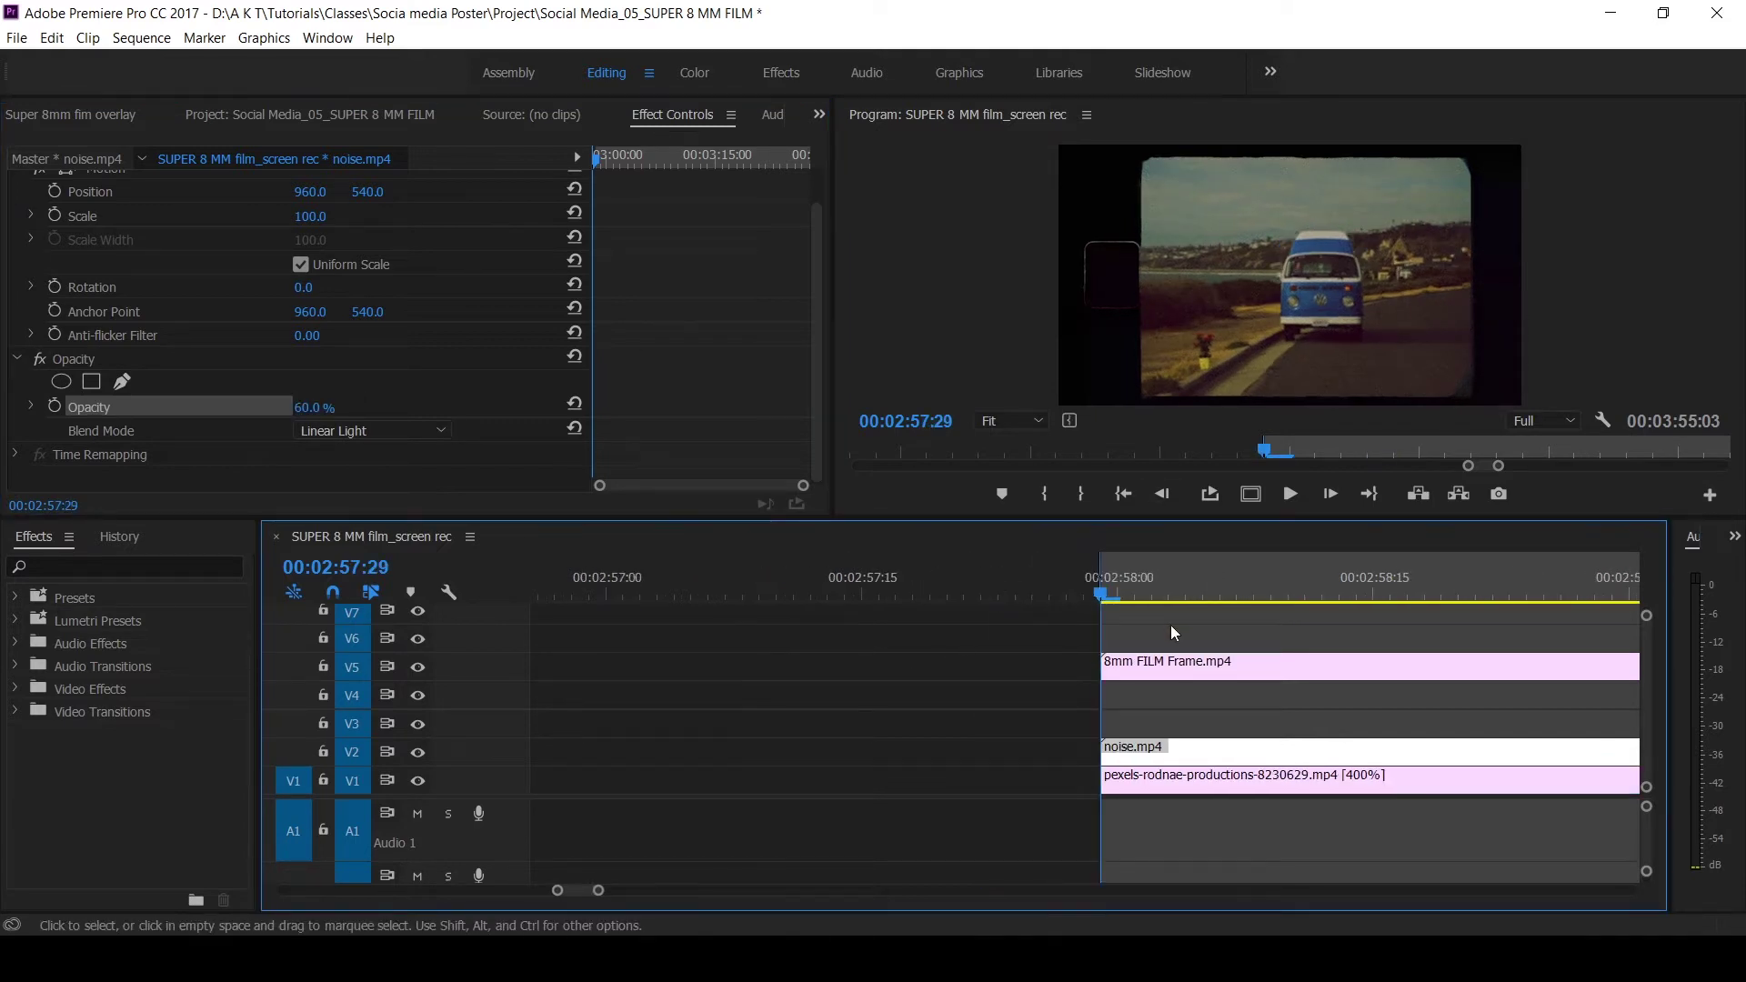
key(space)
key(space)
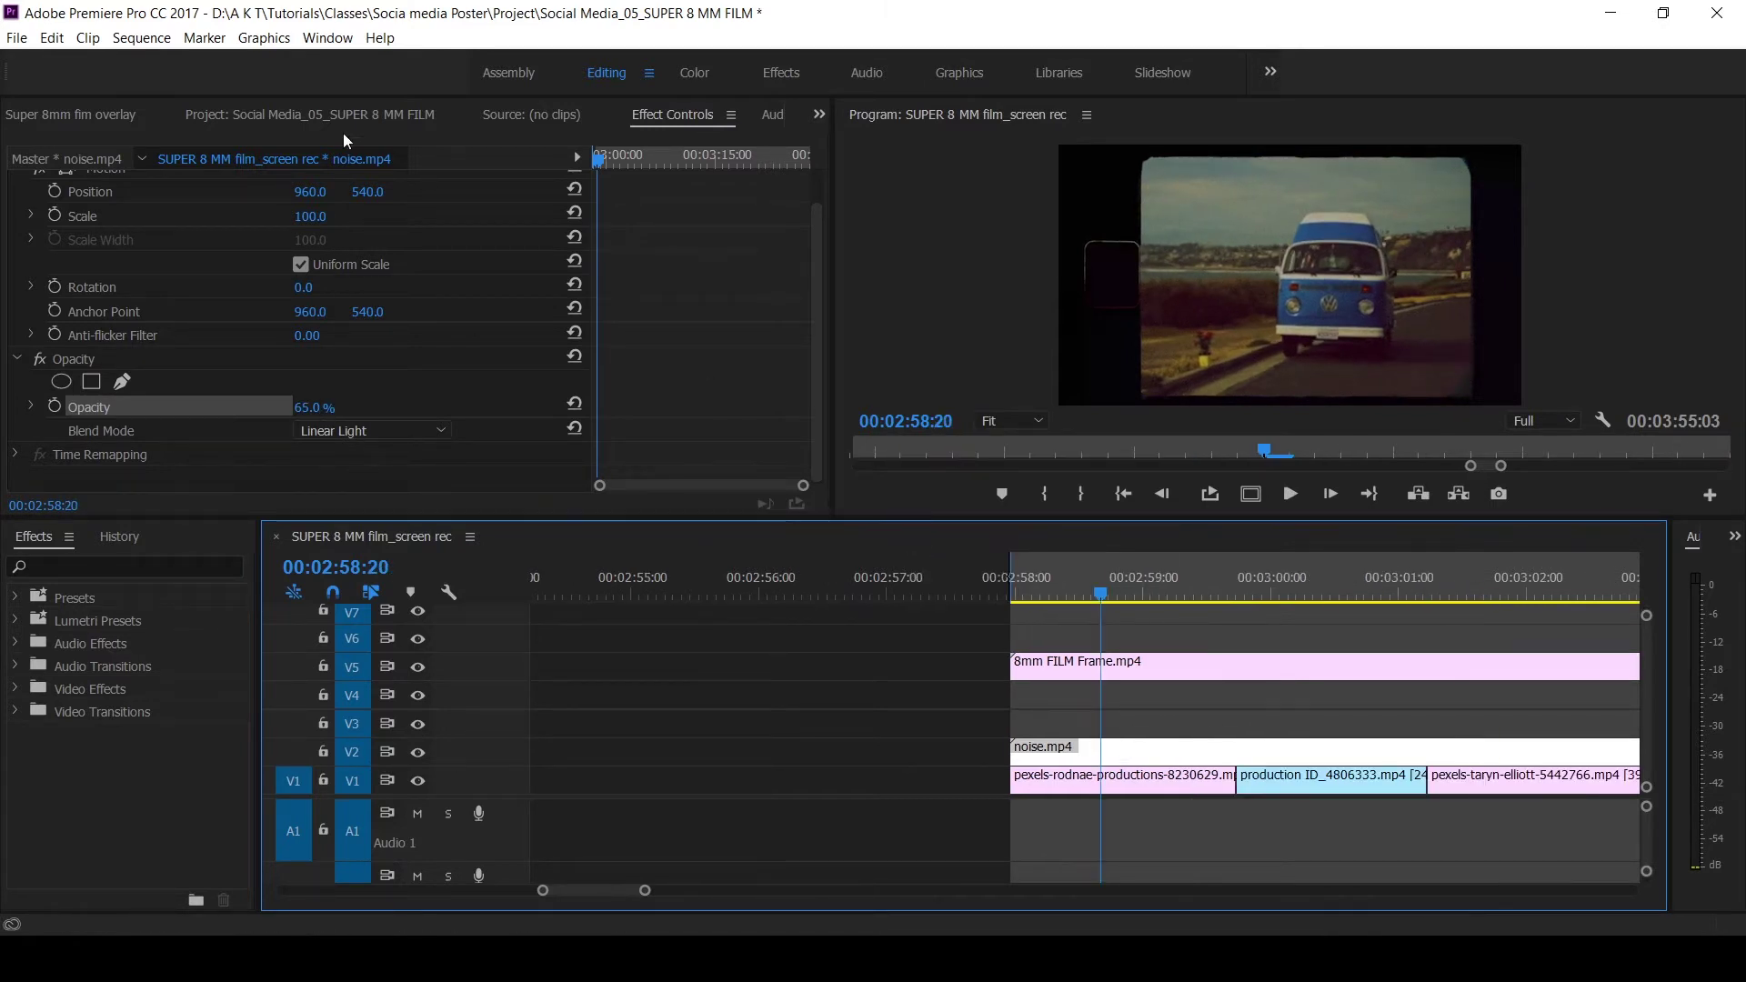
- Add Old FILM Grain.wmv on V3 above the noise overlay, using the Exclusion blend mode at 90% opacity
click(327, 116)
click(71, 114)
drag(313, 287, 1017, 724)
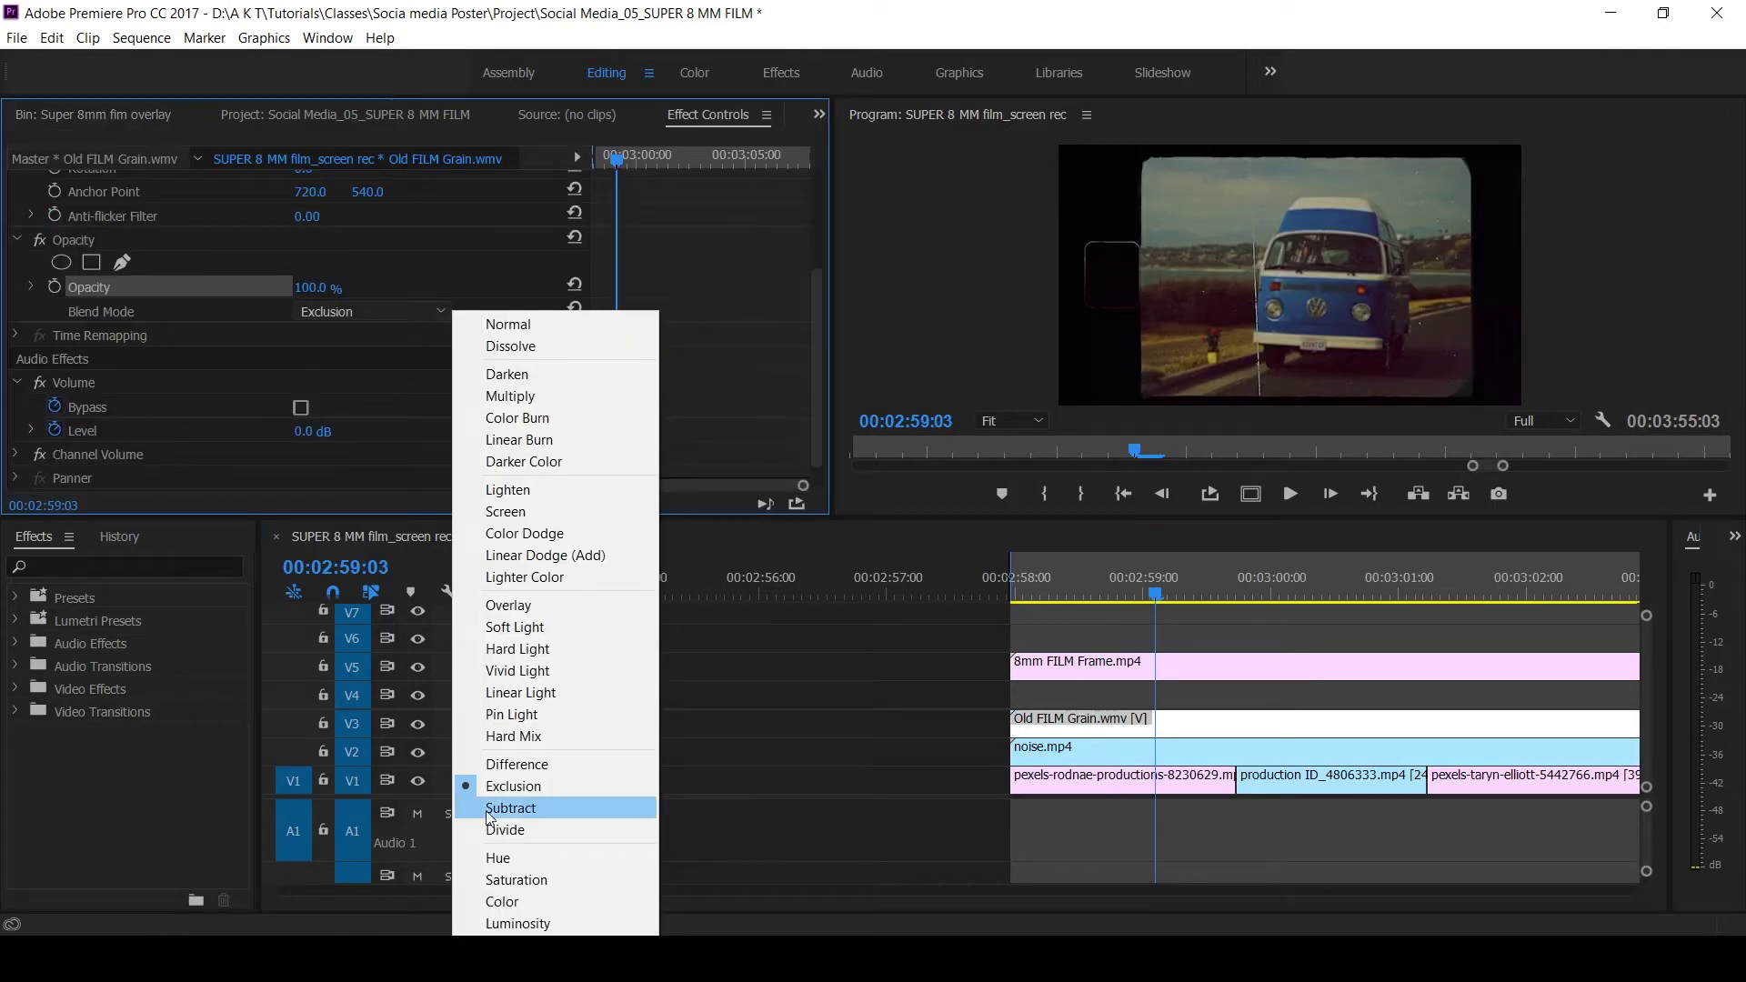
click(542, 782)
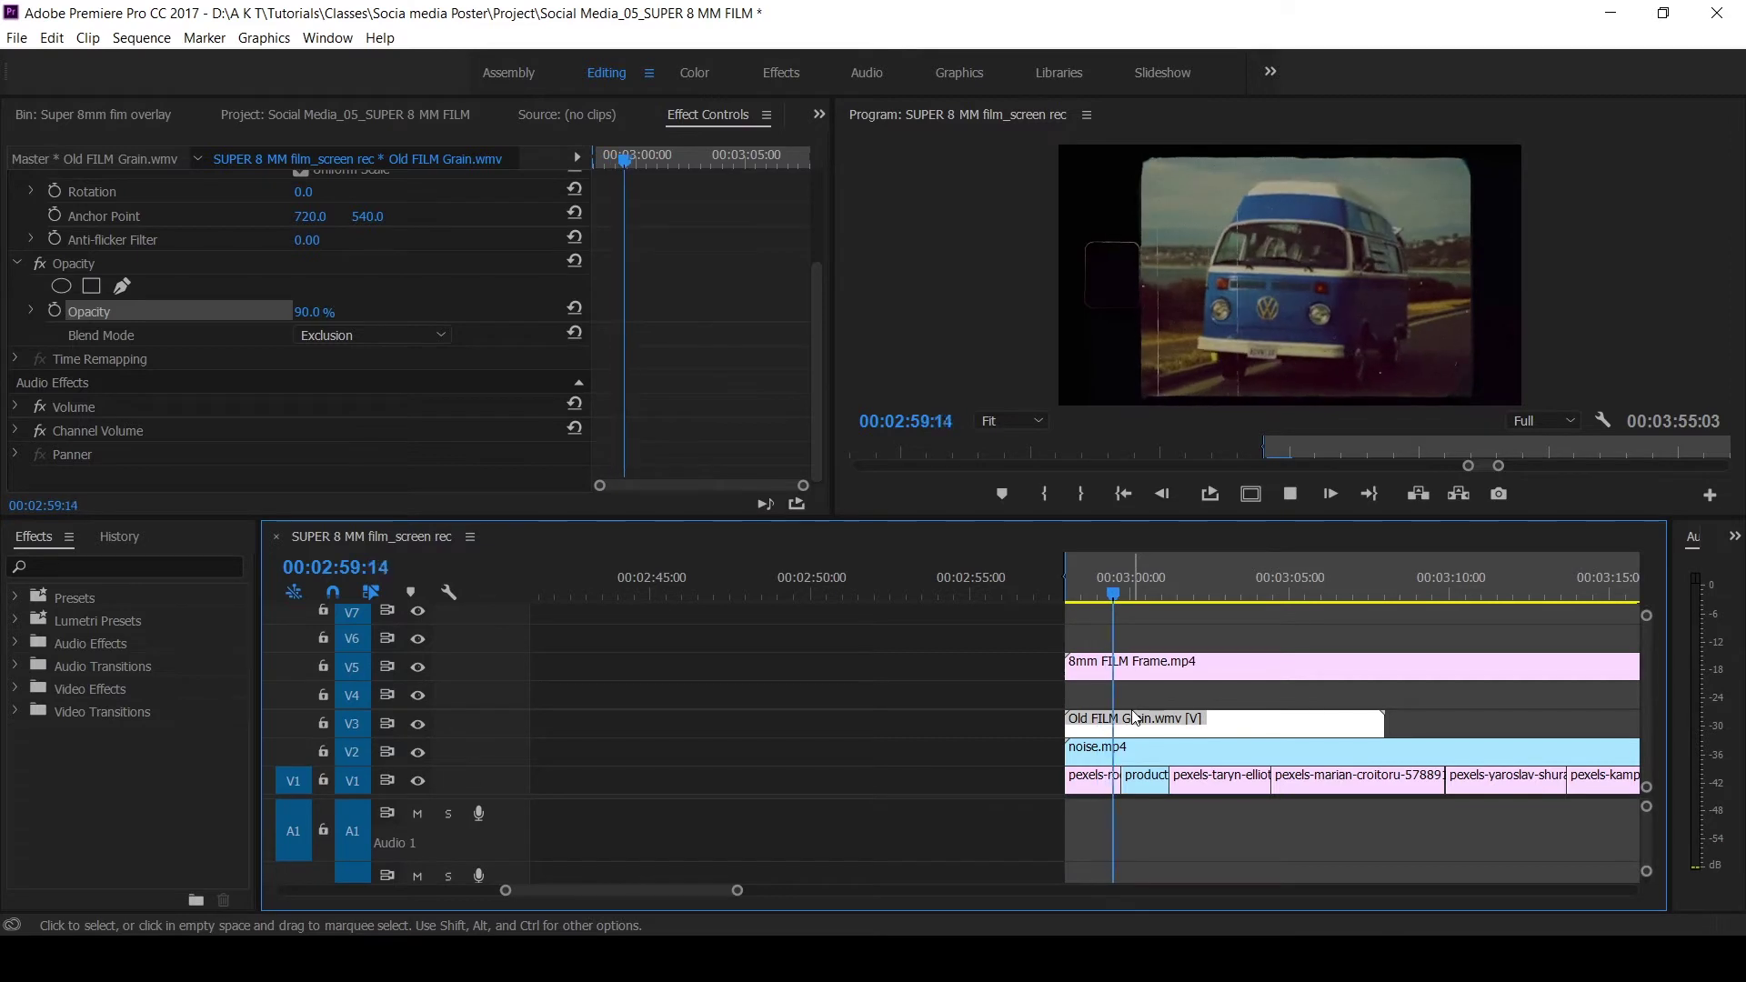
key(space)
key(minus)
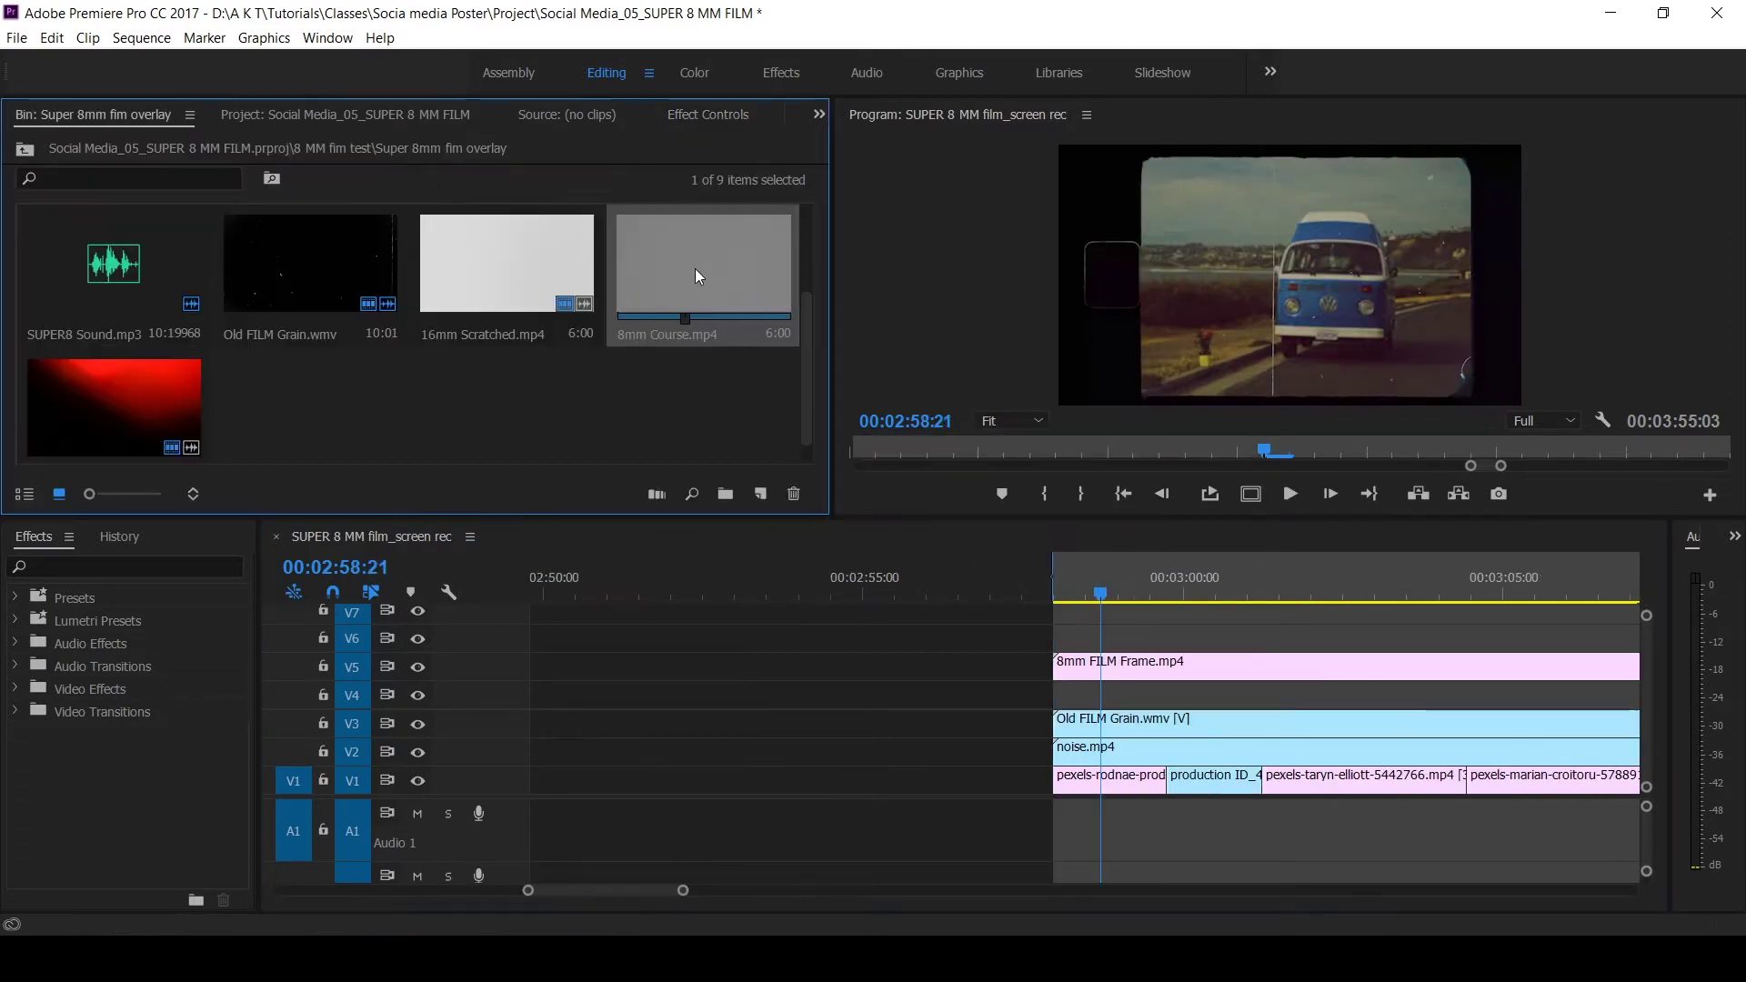
- Add 8mm Course.mp4 on V4 above the film grain and set its blend mode to Hard Light after trying other modes
drag(678, 275, 1055, 700)
click(678, 113)
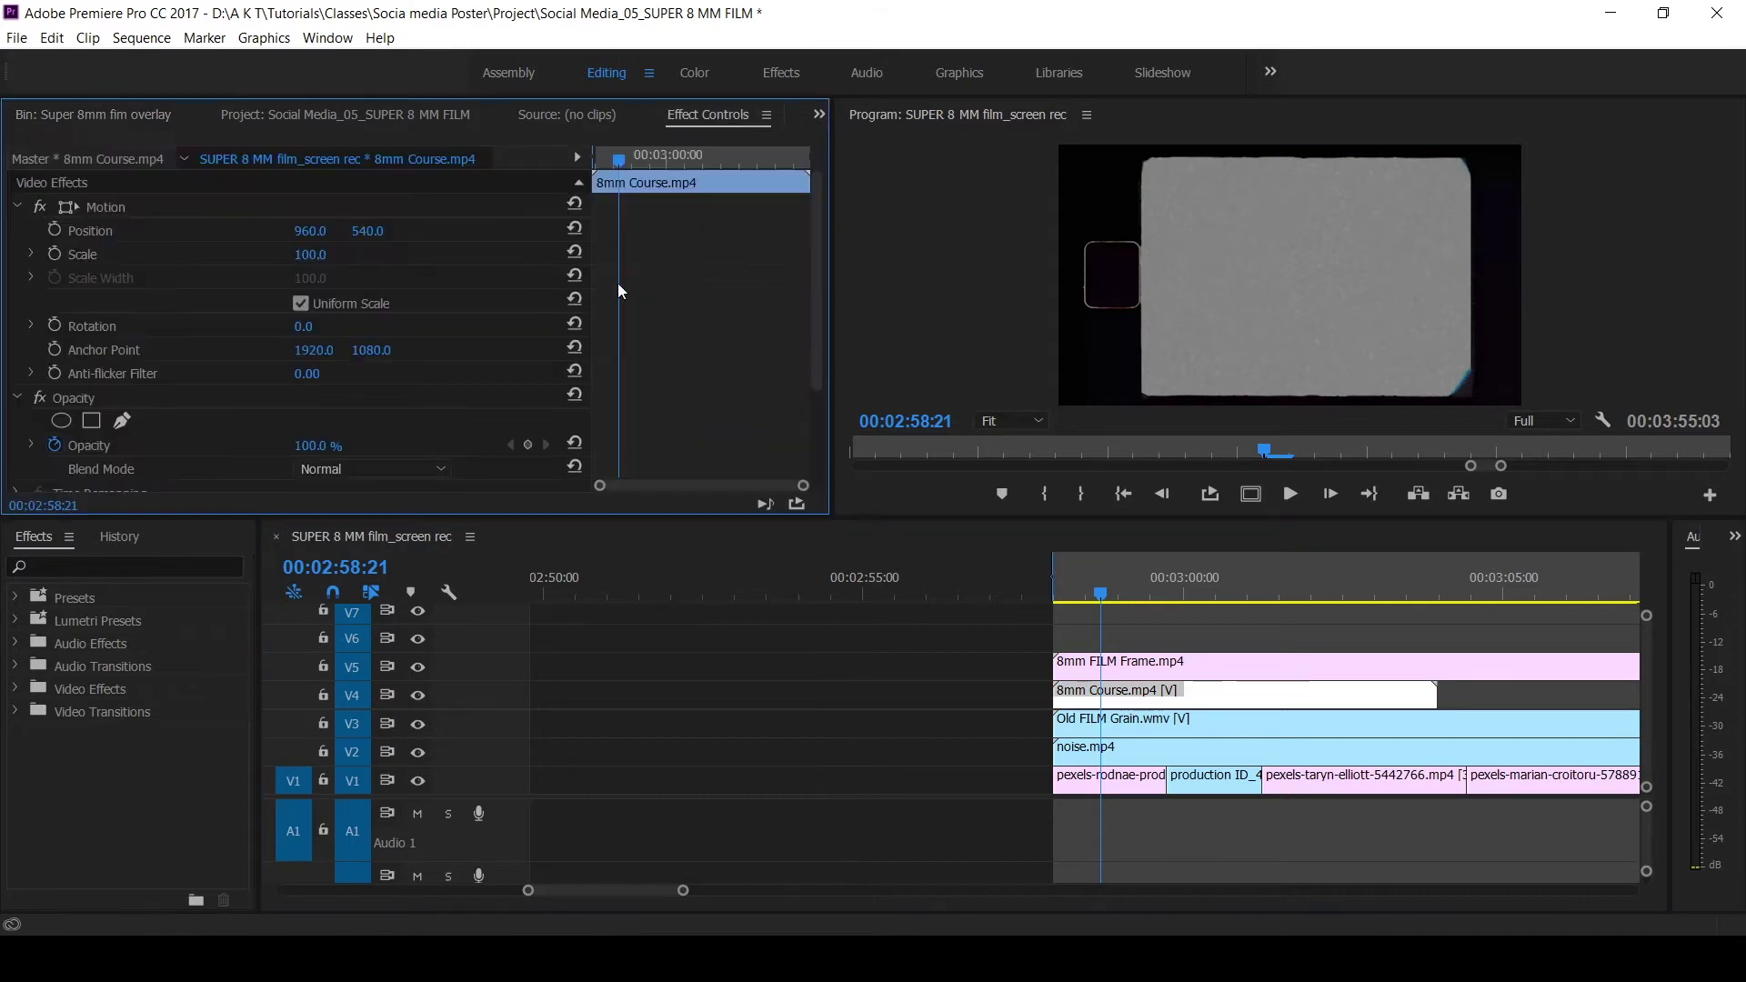
click(445, 469)
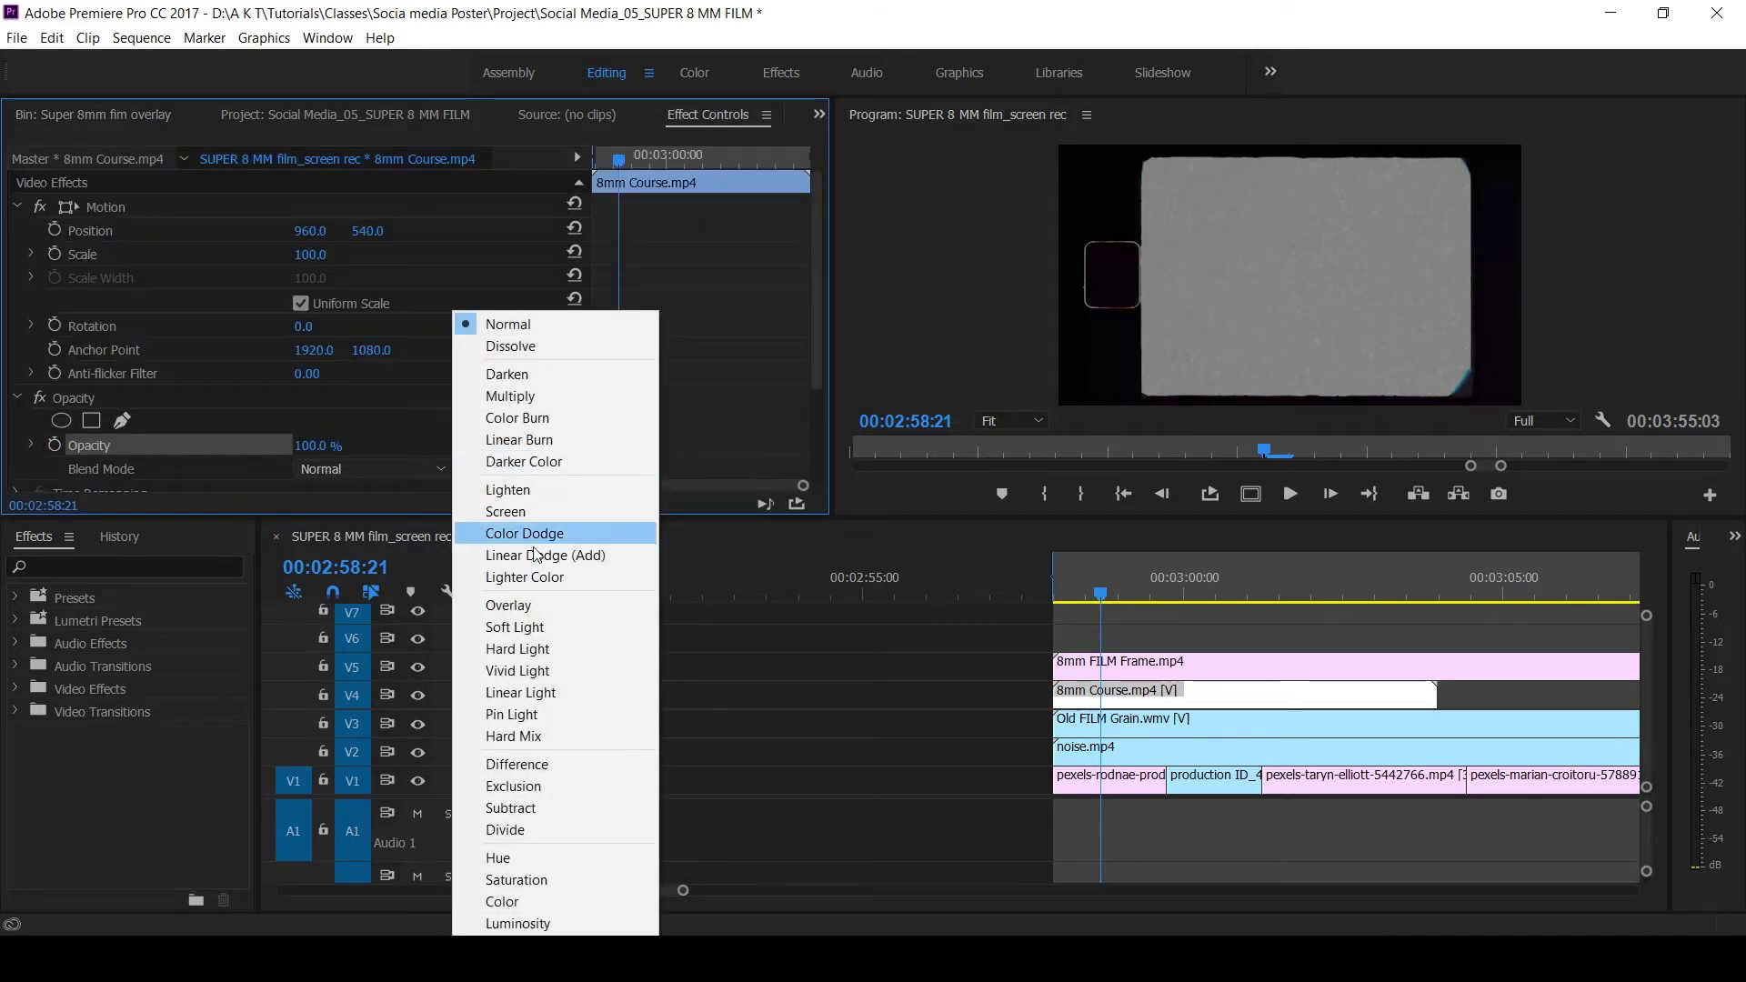
click(511, 514)
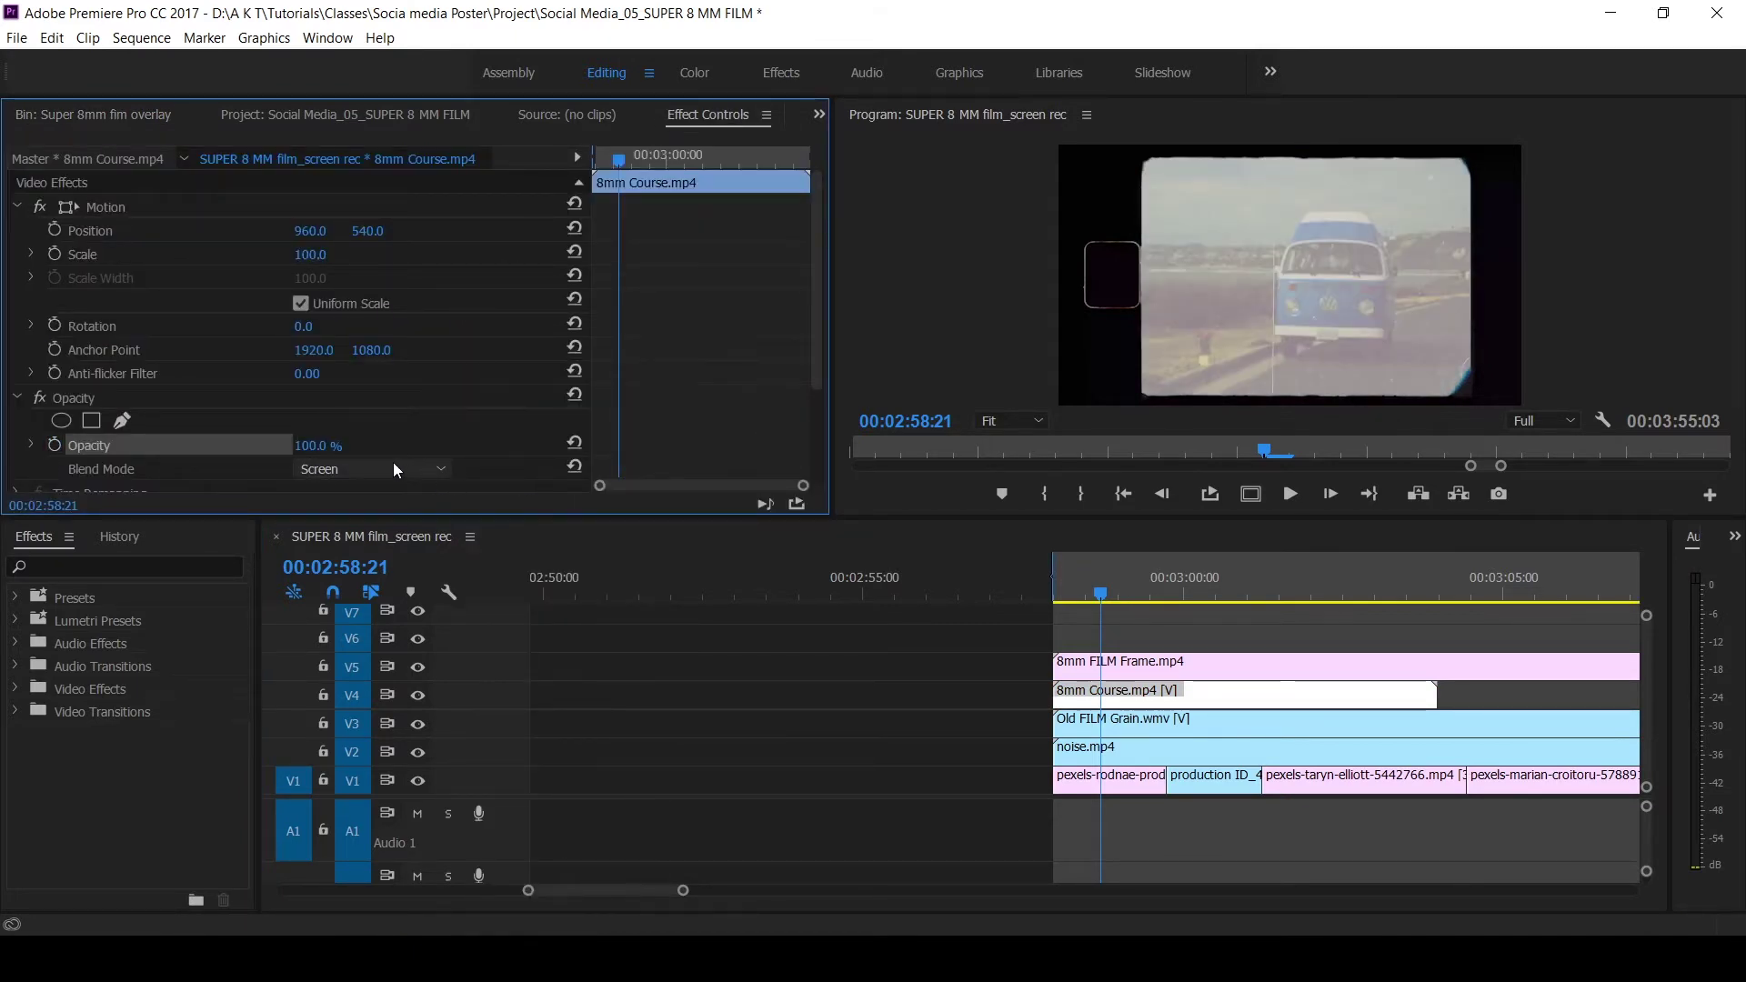
scroll(392, 464, down, 4)
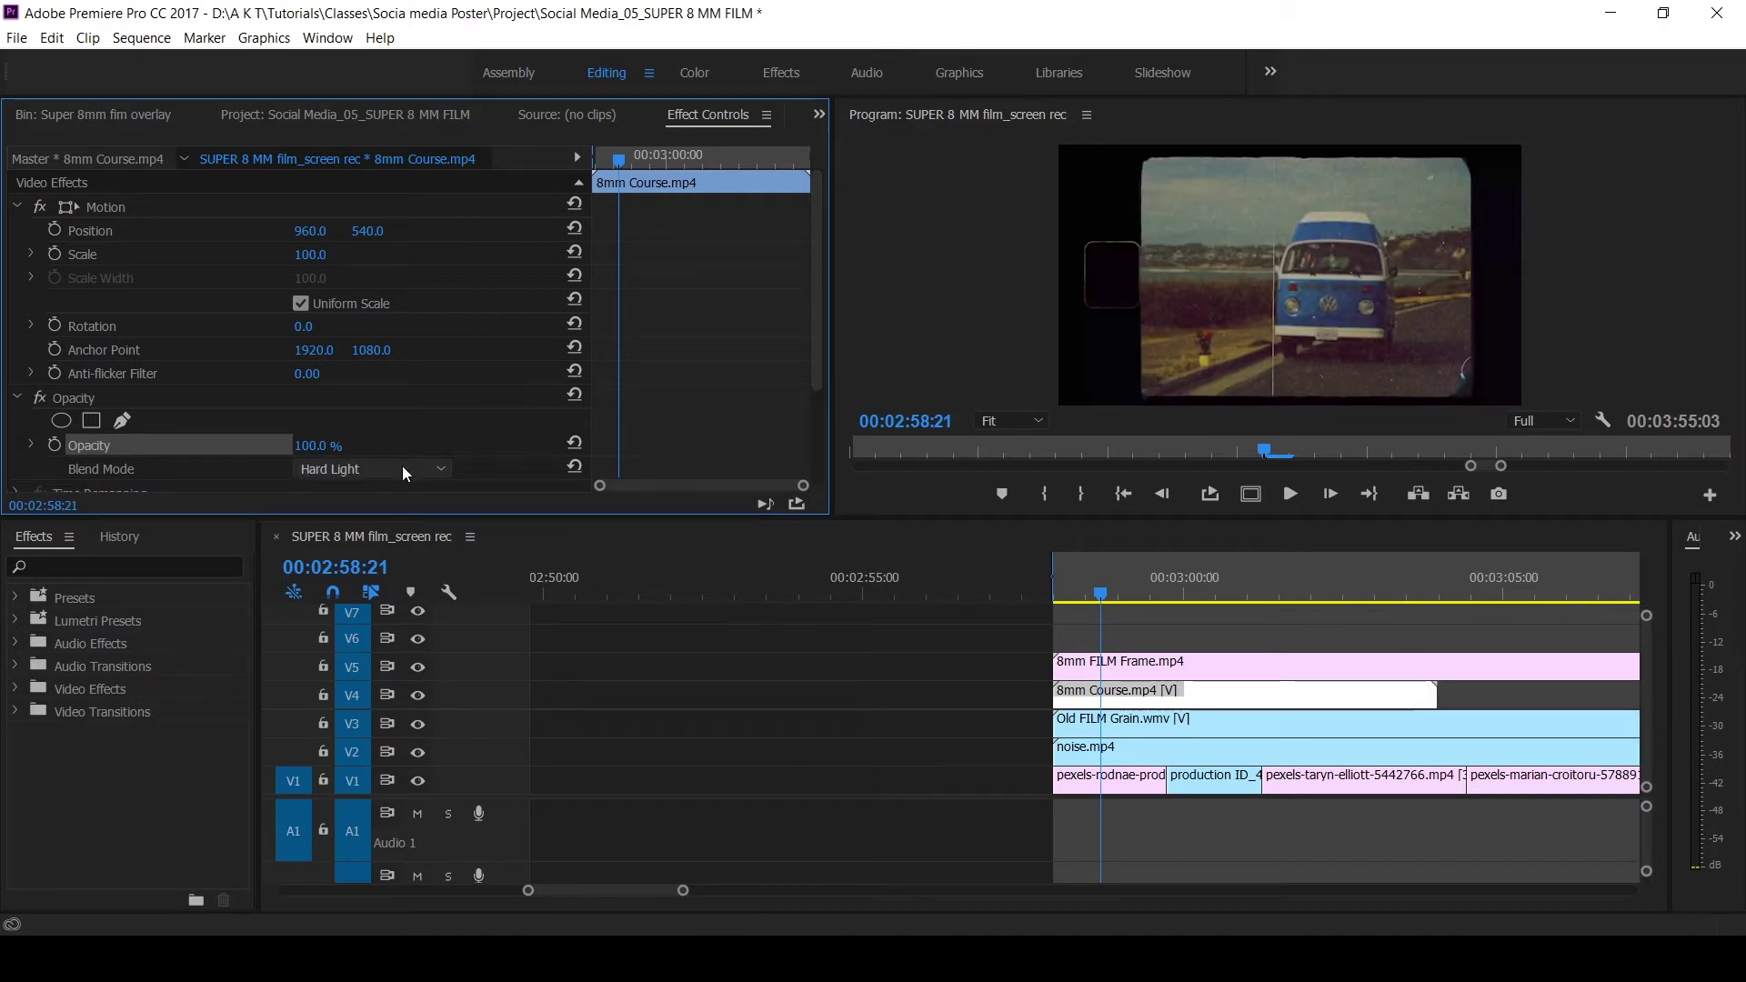
scroll(403, 468, down, 2)
scroll(401, 466, up, 1)
scroll(401, 466, up, 2)
scroll(401, 466, down, 1)
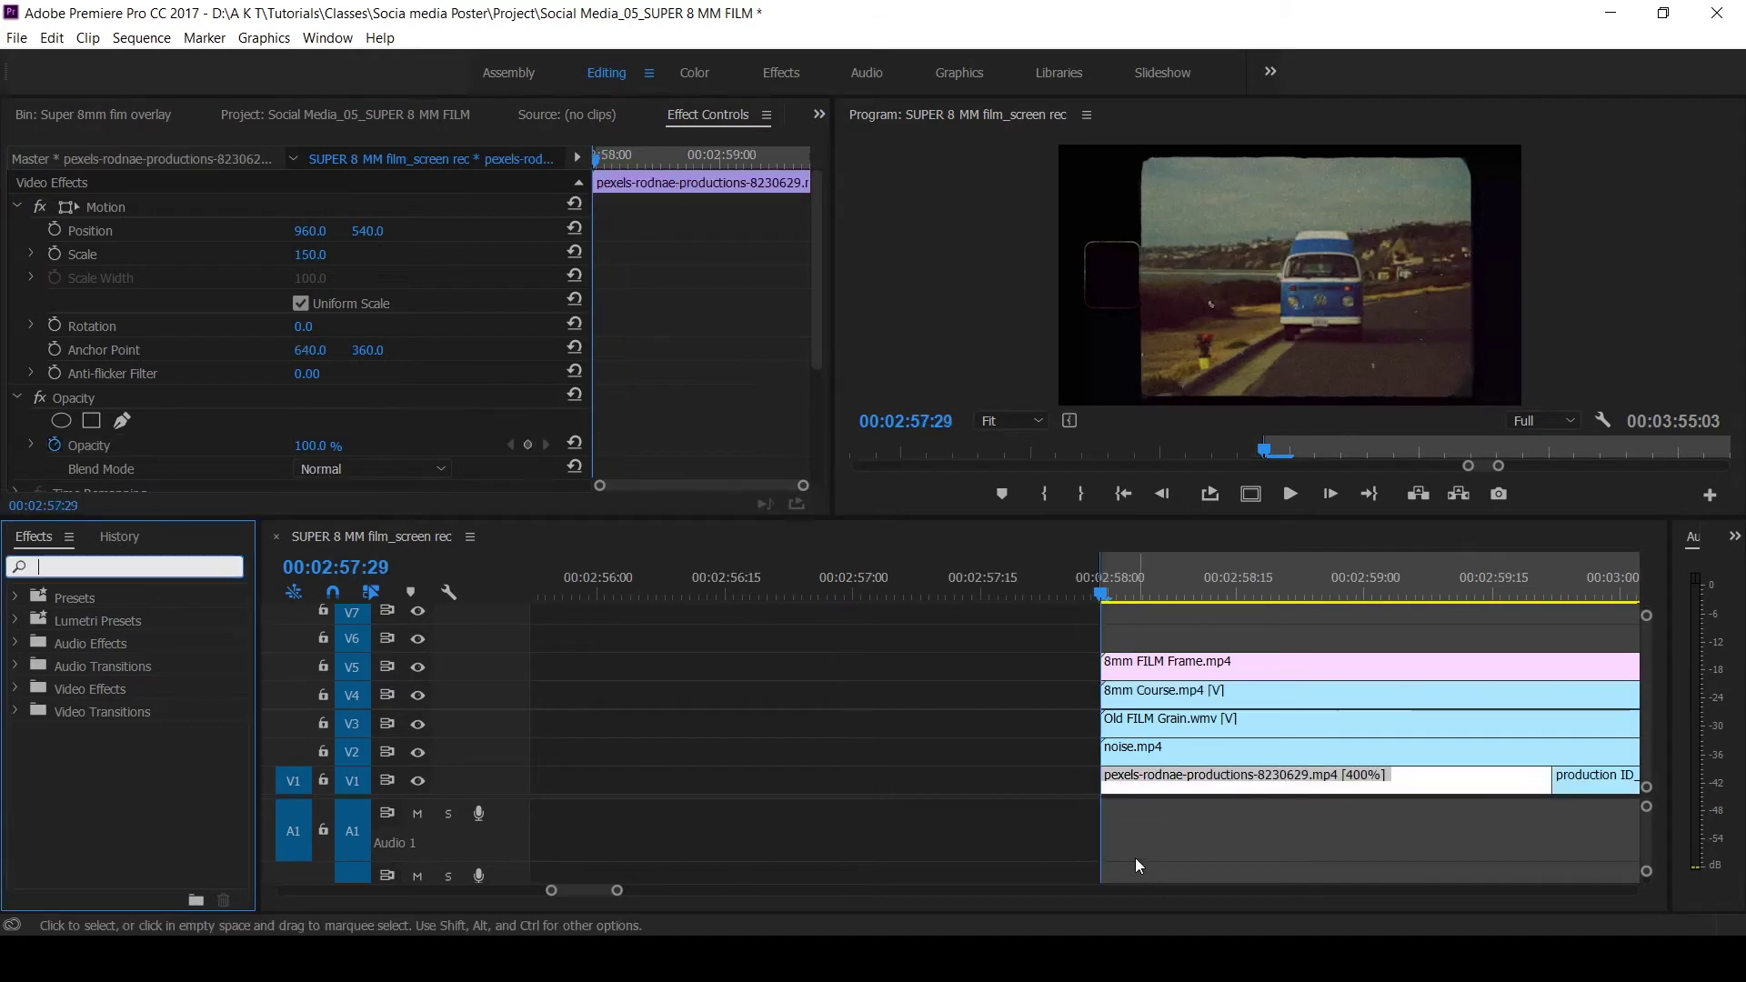
- Search the effects for "post" and apply Posterize Time to the van clip on V1
click(1144, 847)
click(1224, 784)
click(67, 567)
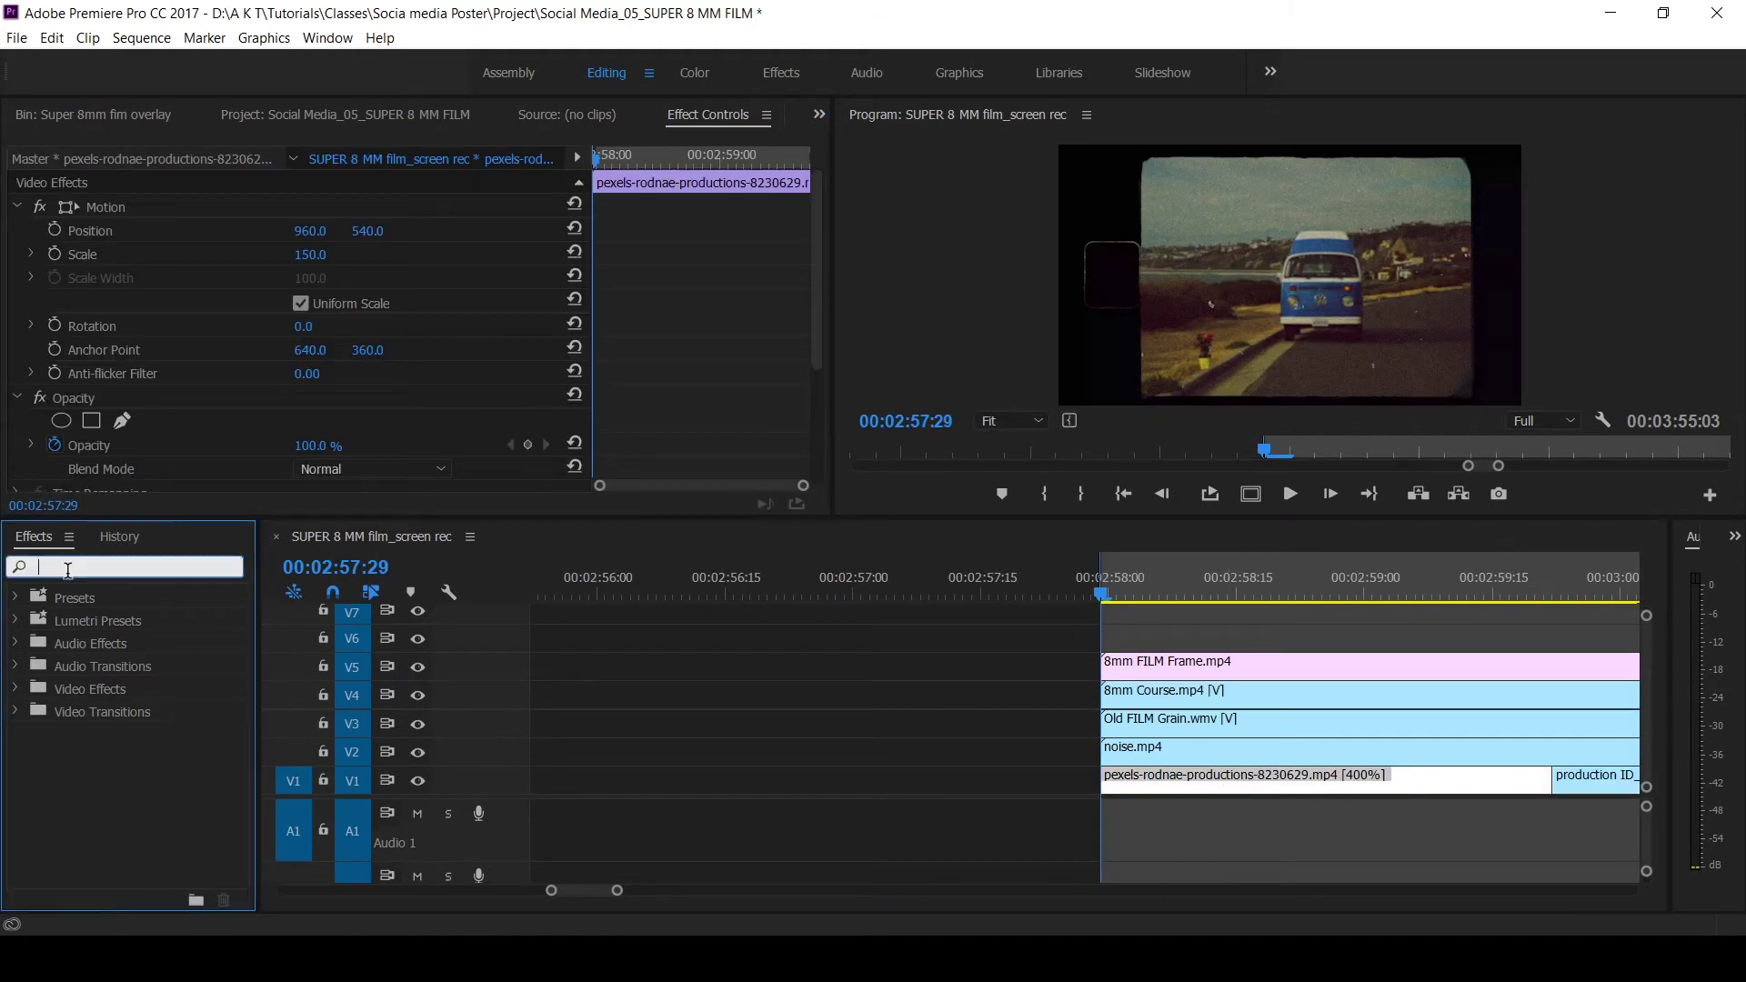
text(post)
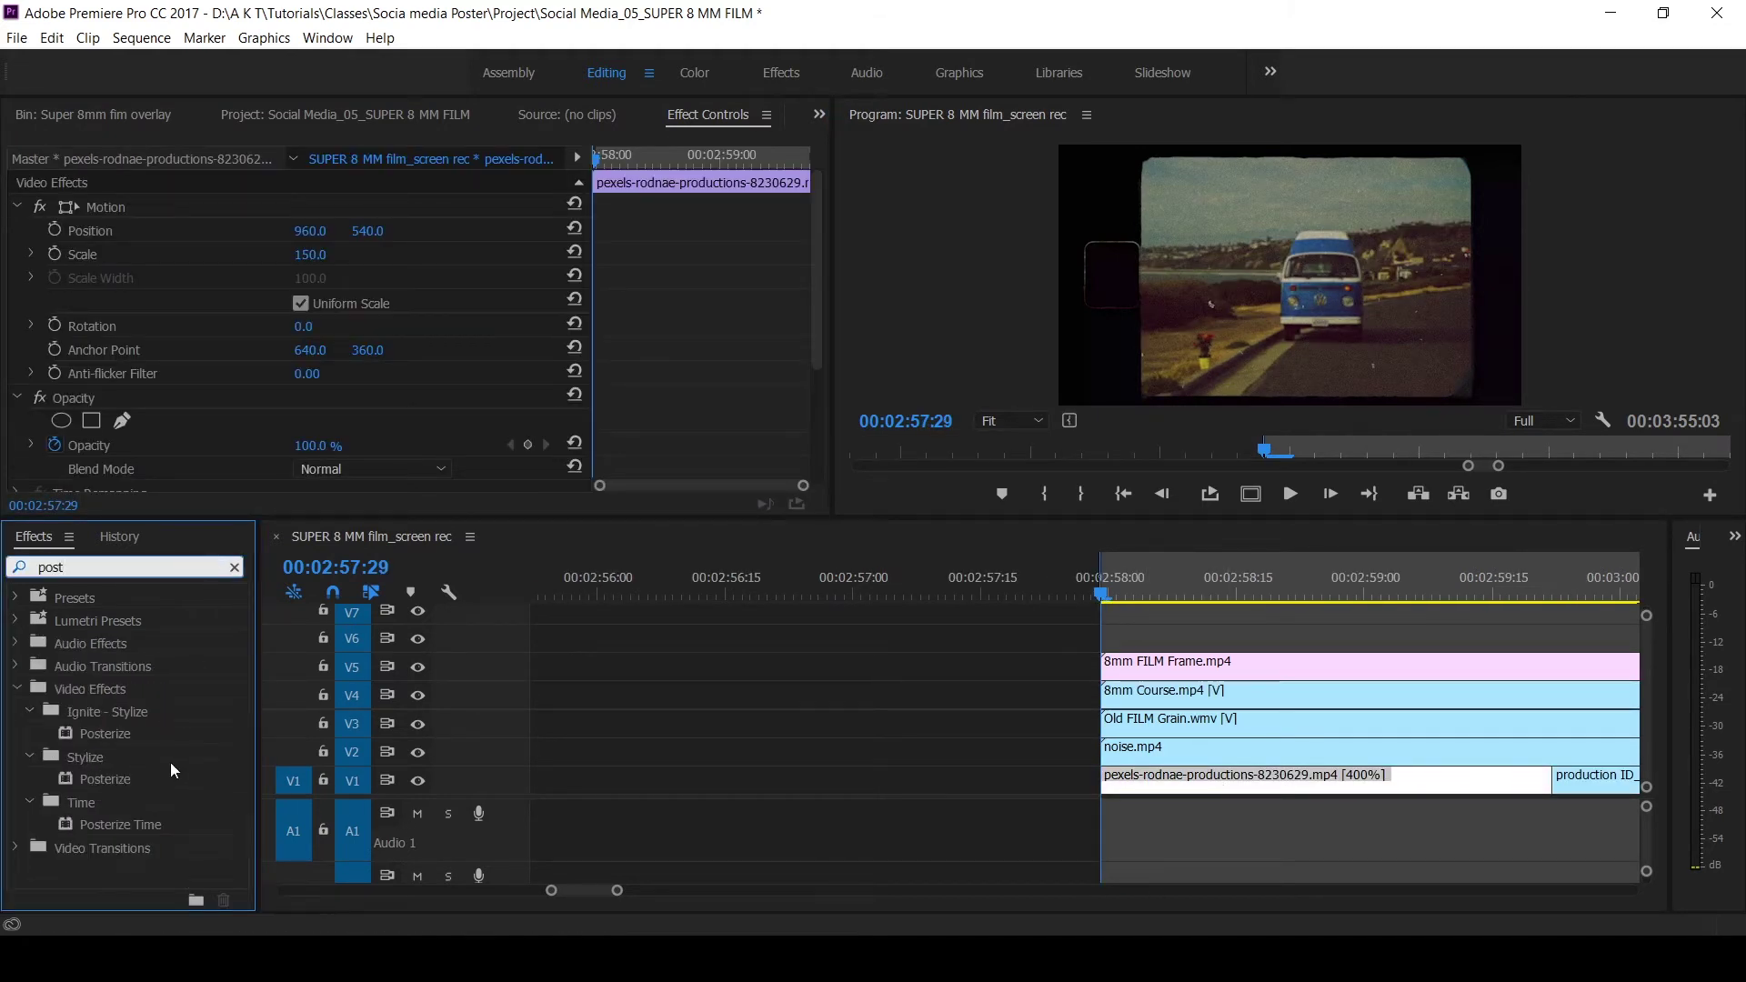
drag(128, 824, 1226, 782)
scroll(736, 300, down, 5)
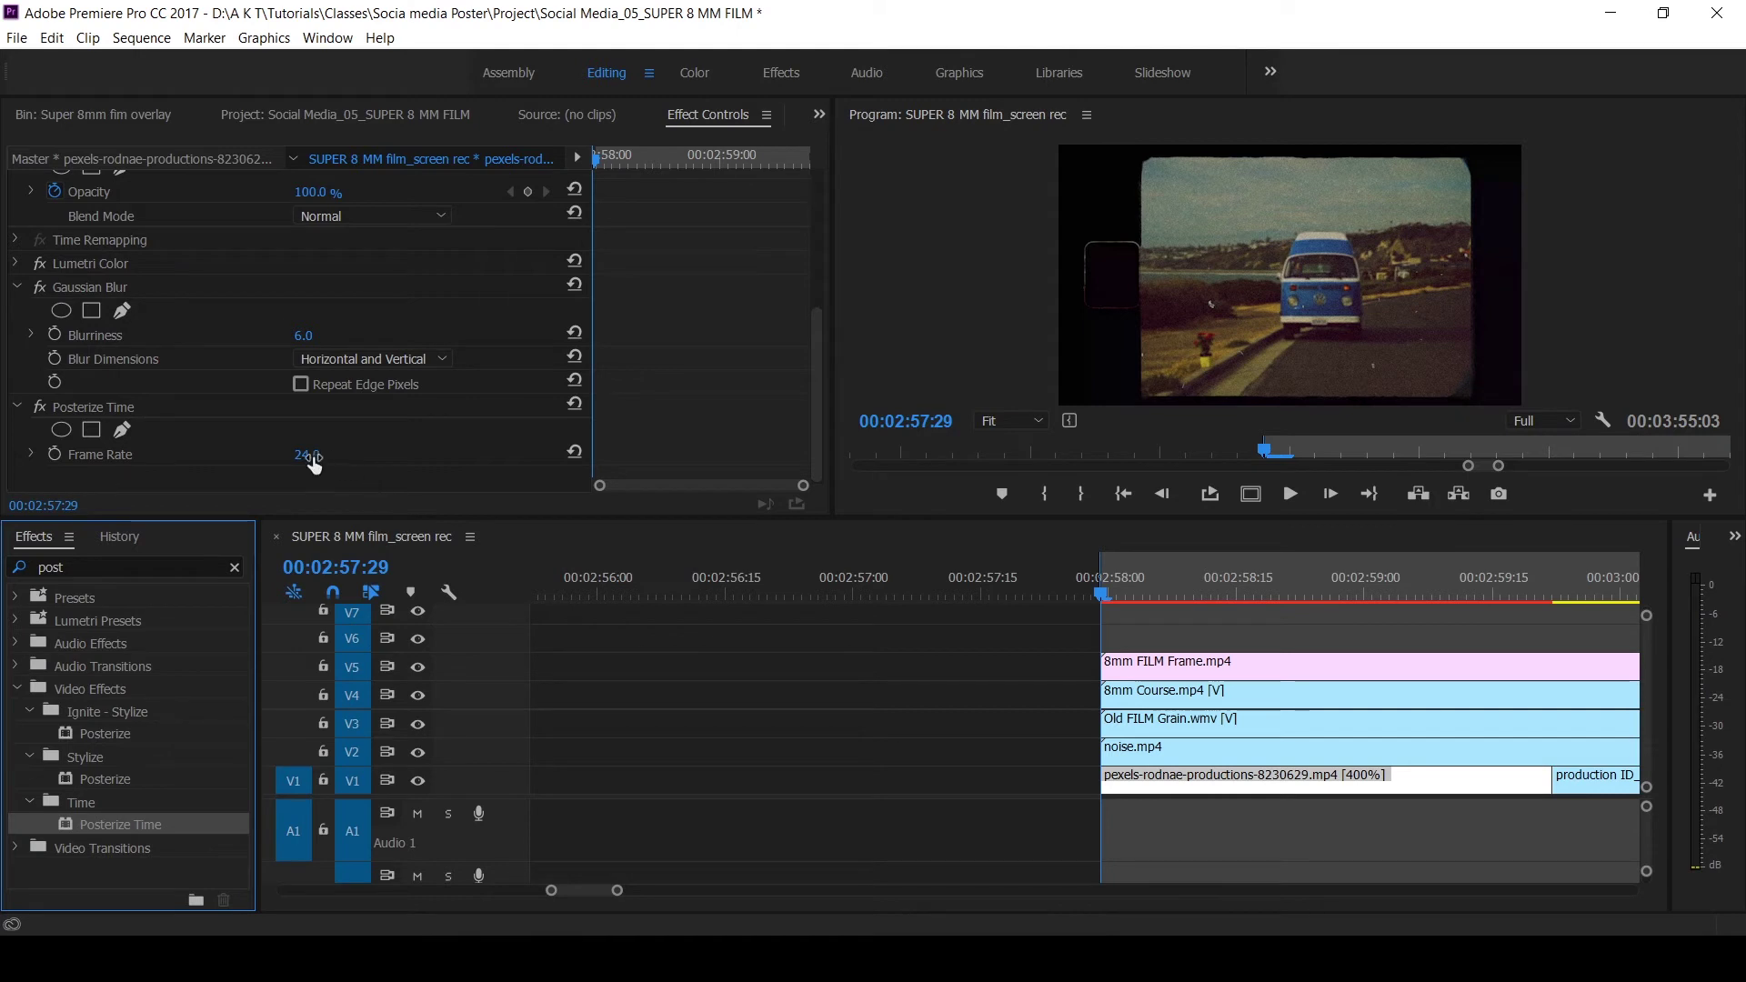
click(691, 620)
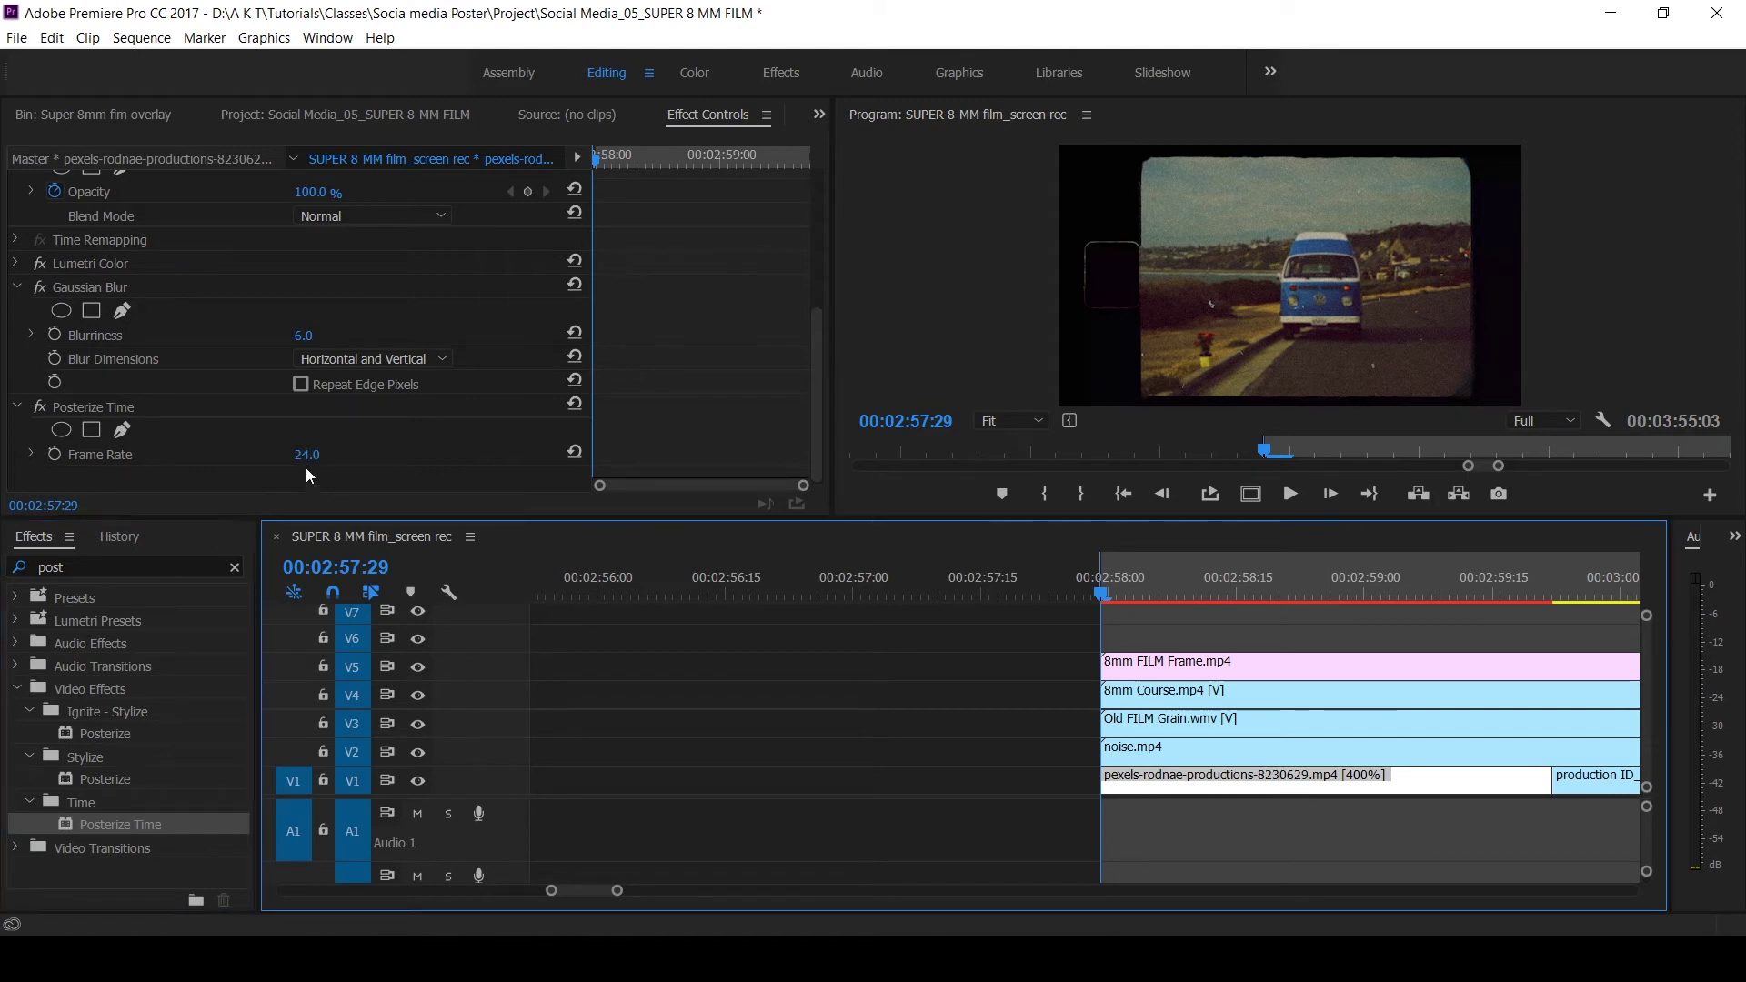
- Set the Posterize Time frame rate of the van clip to 12
click(307, 454)
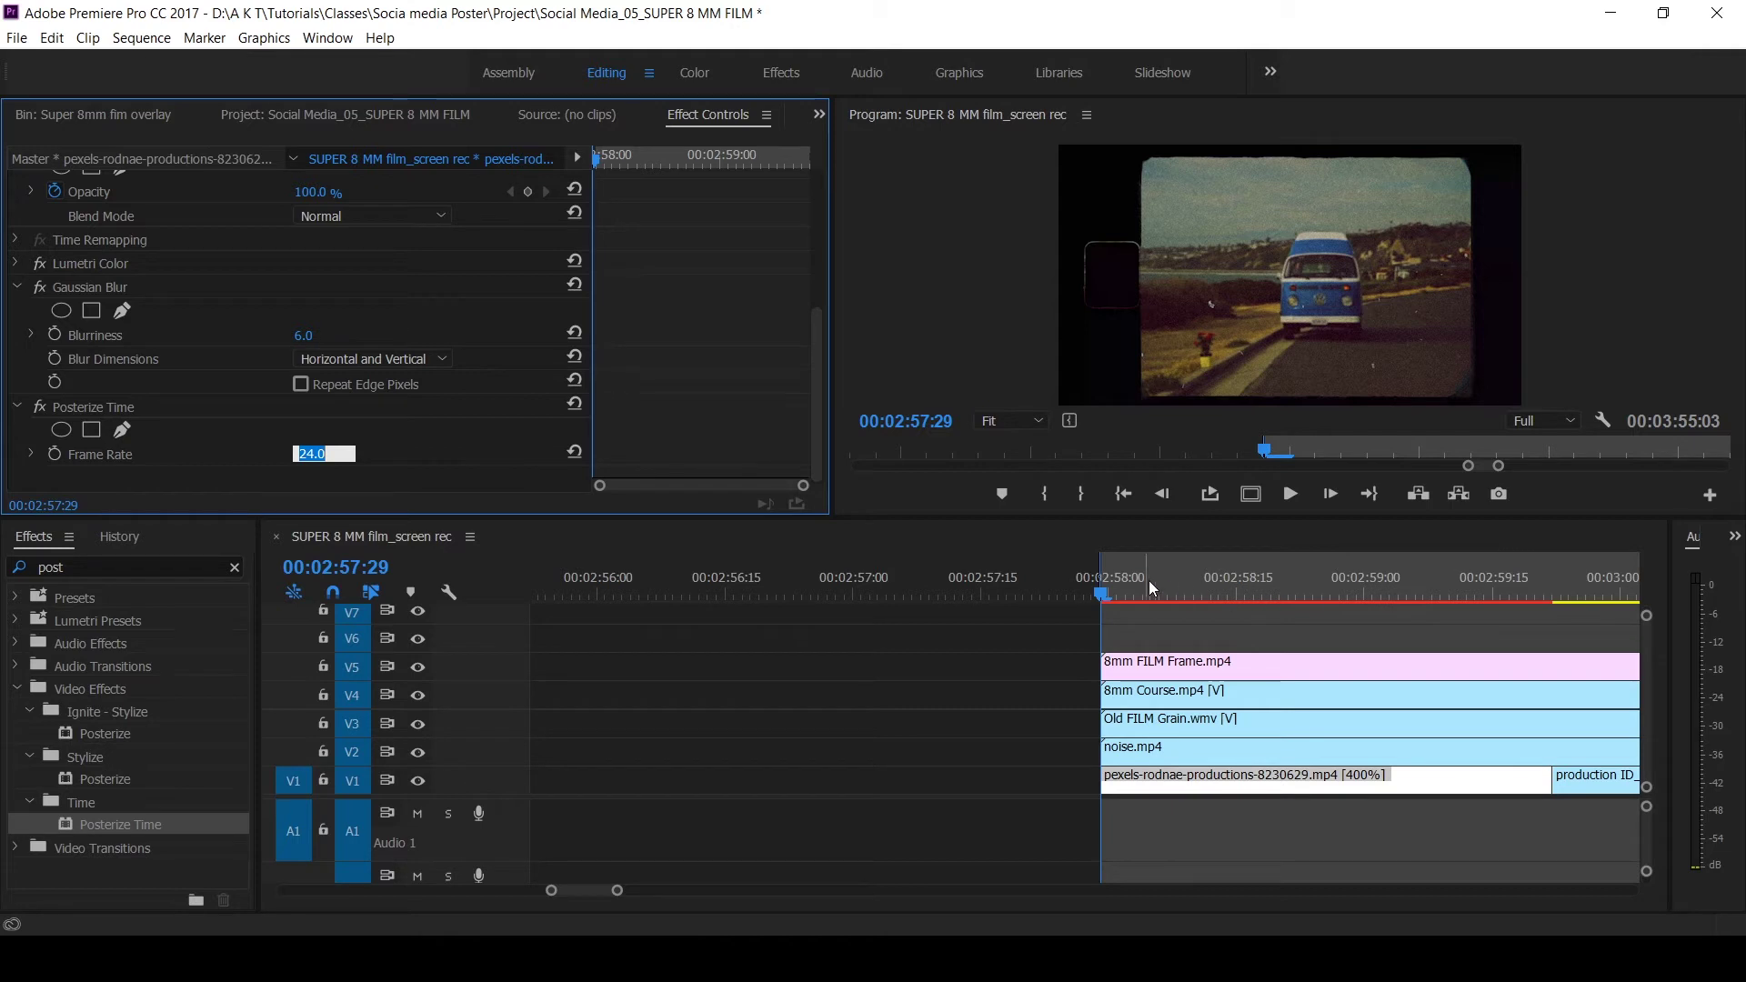
key(Return)
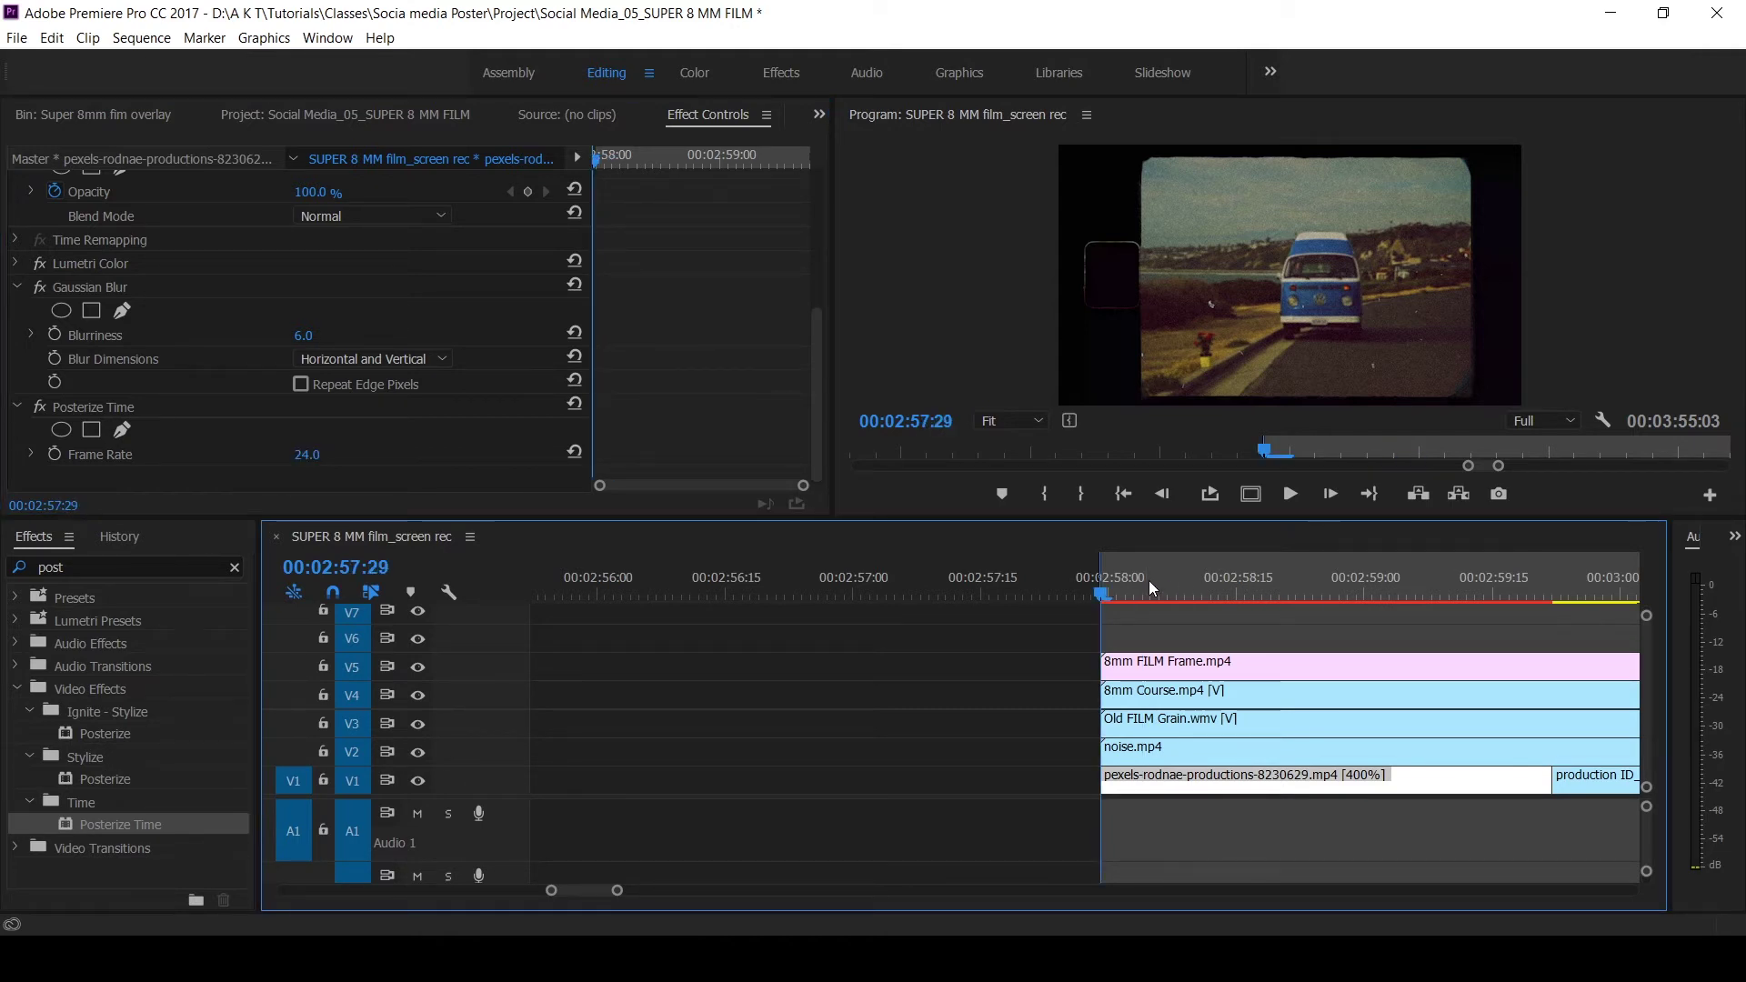
click(308, 455)
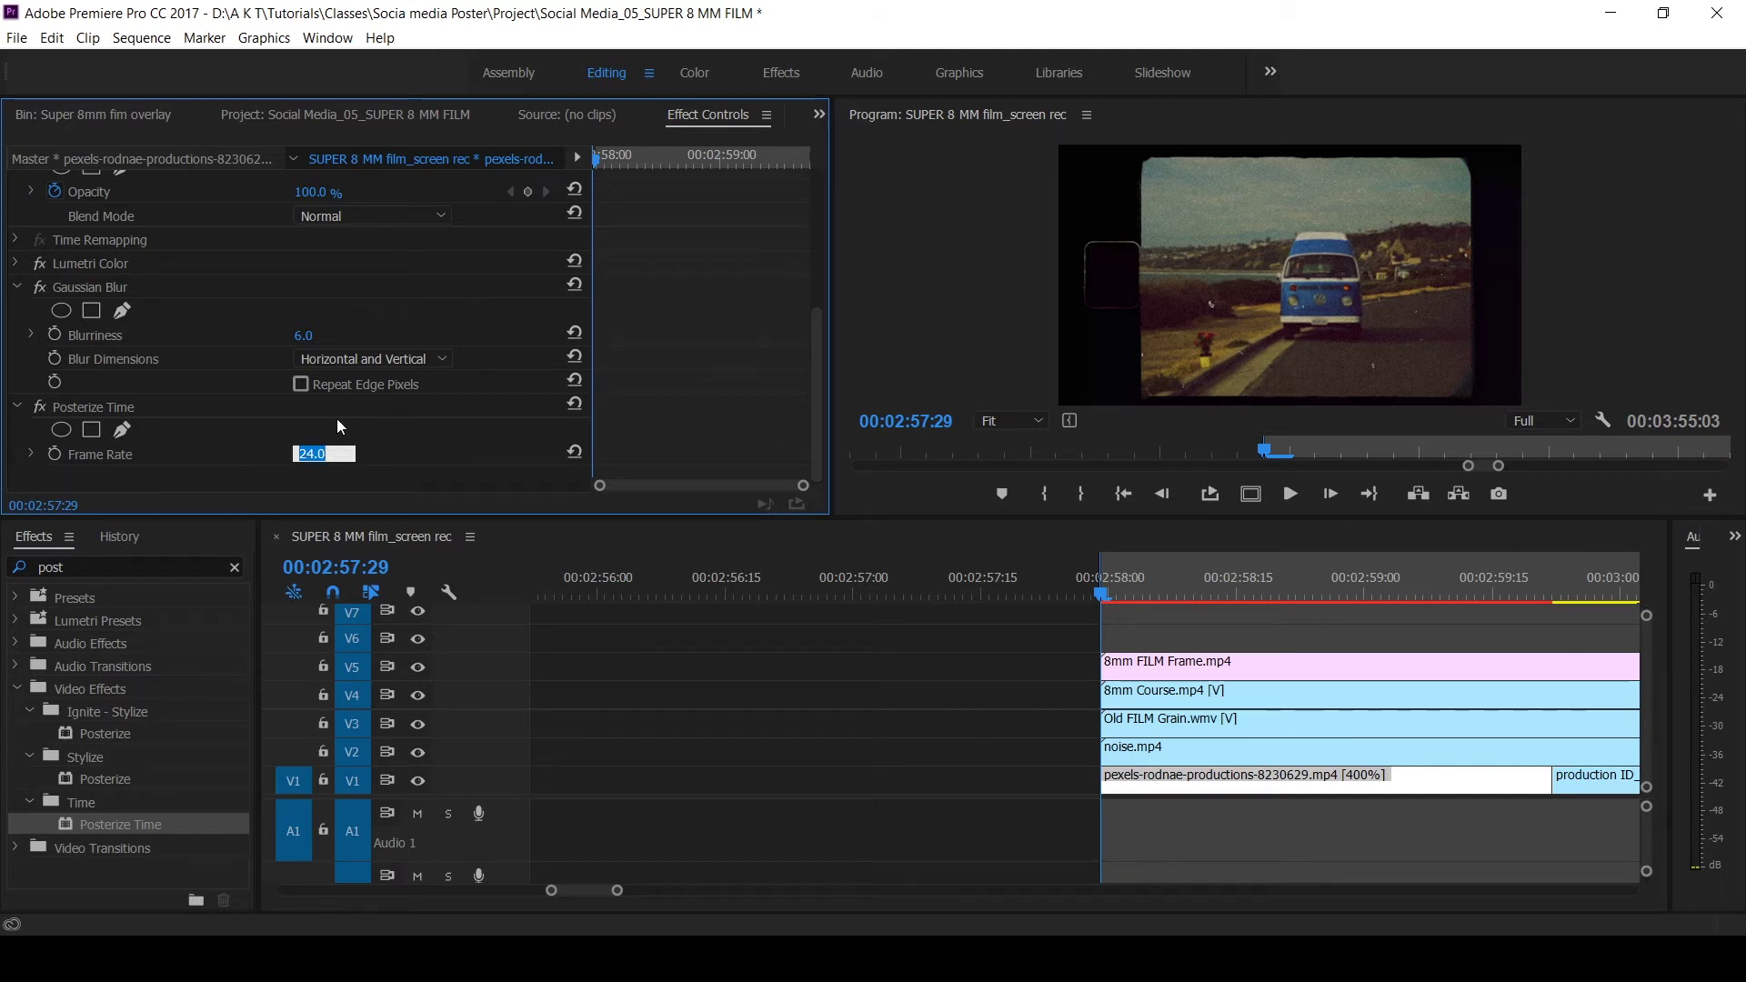
text(152)
key(Return)
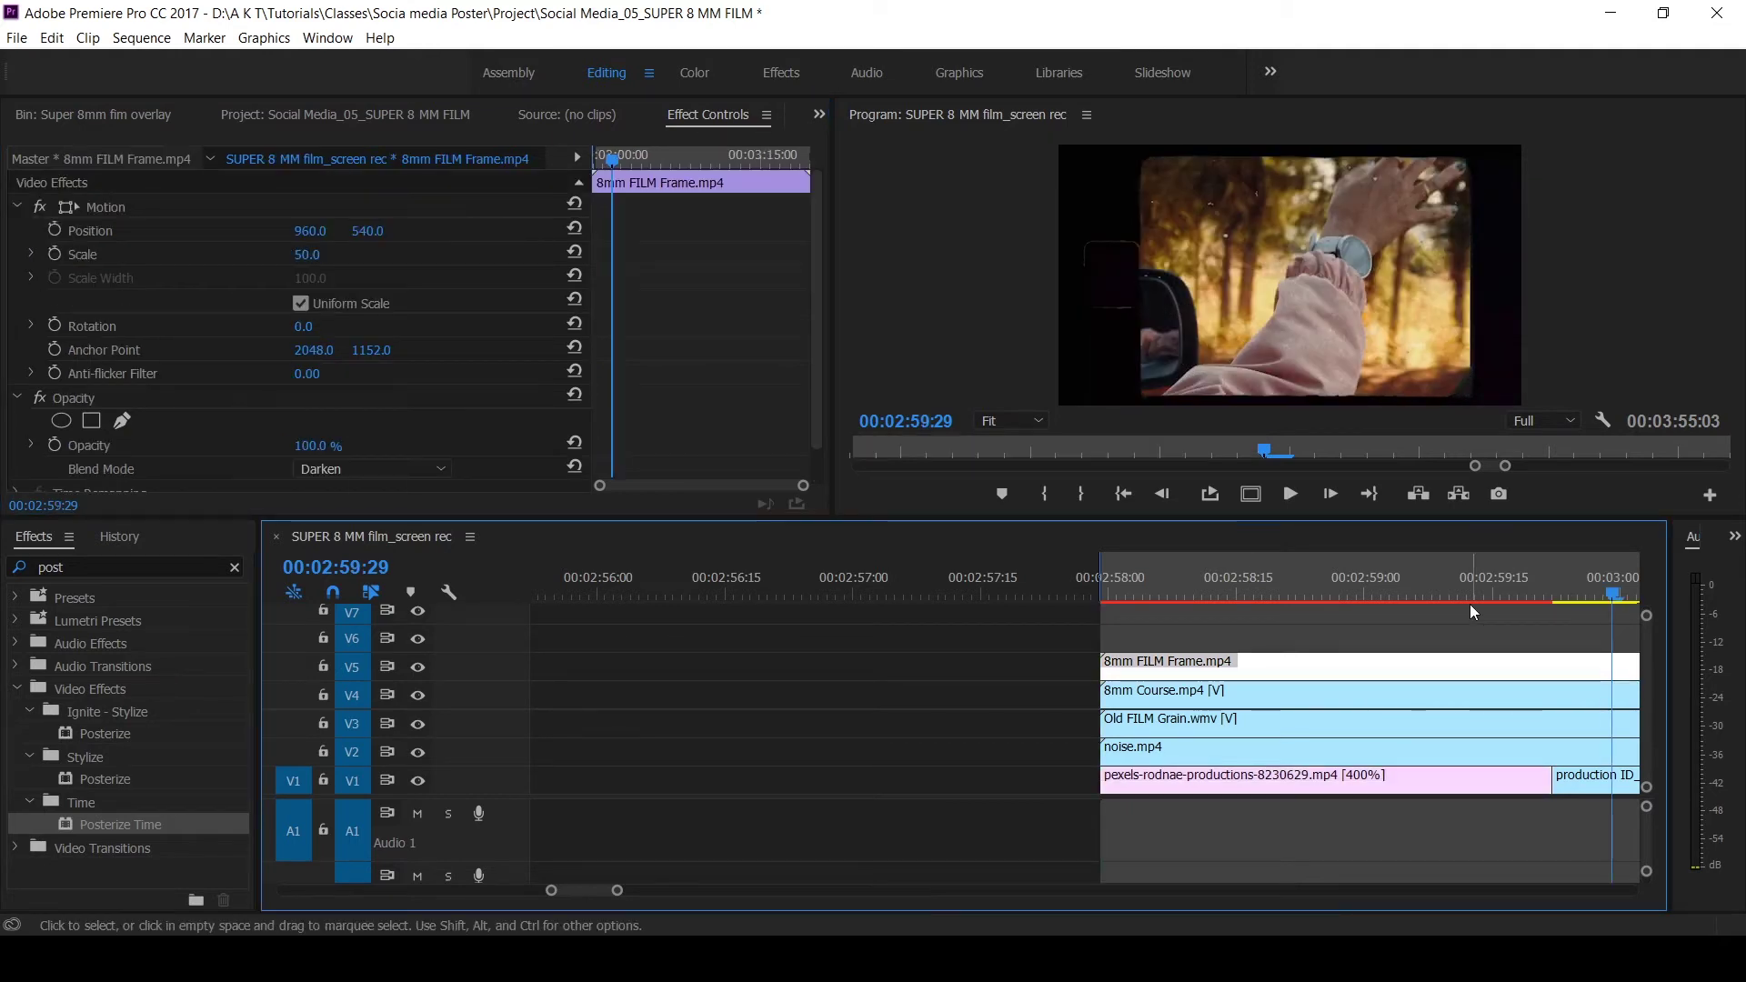
- Mark the out point at the end of the van clip, render that range, and play it back
key(Up)
key(o)
key(minus)
key(Return)
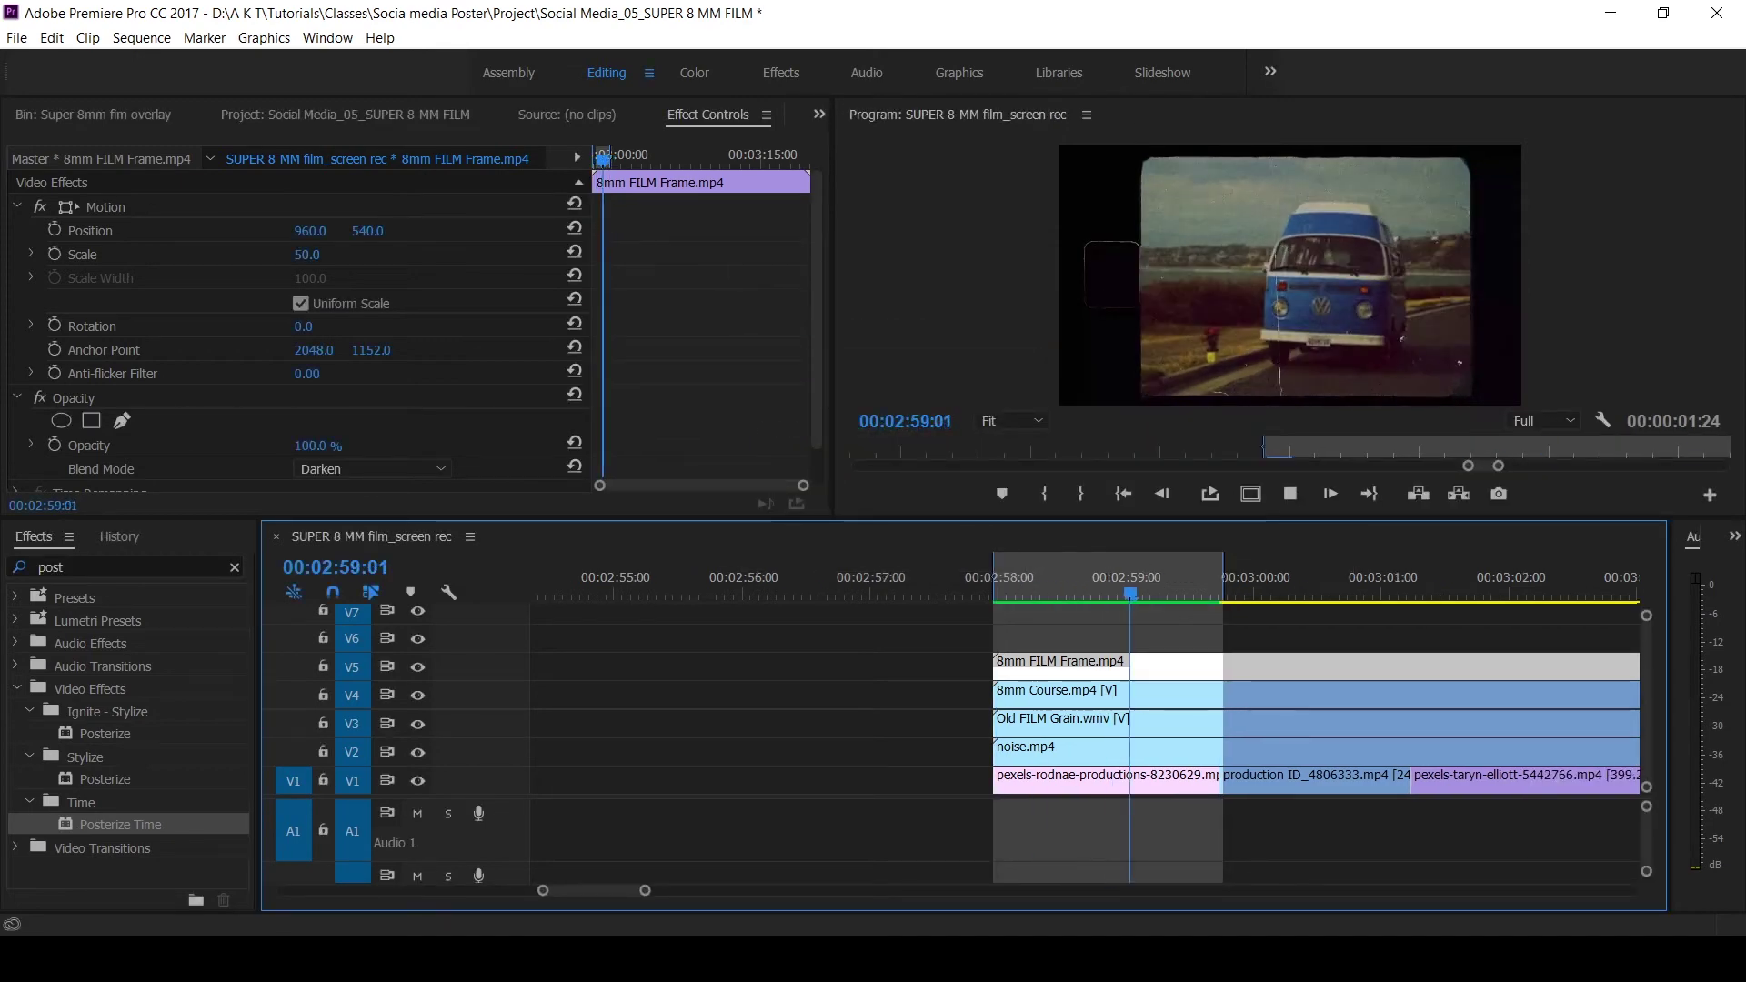
key(space)
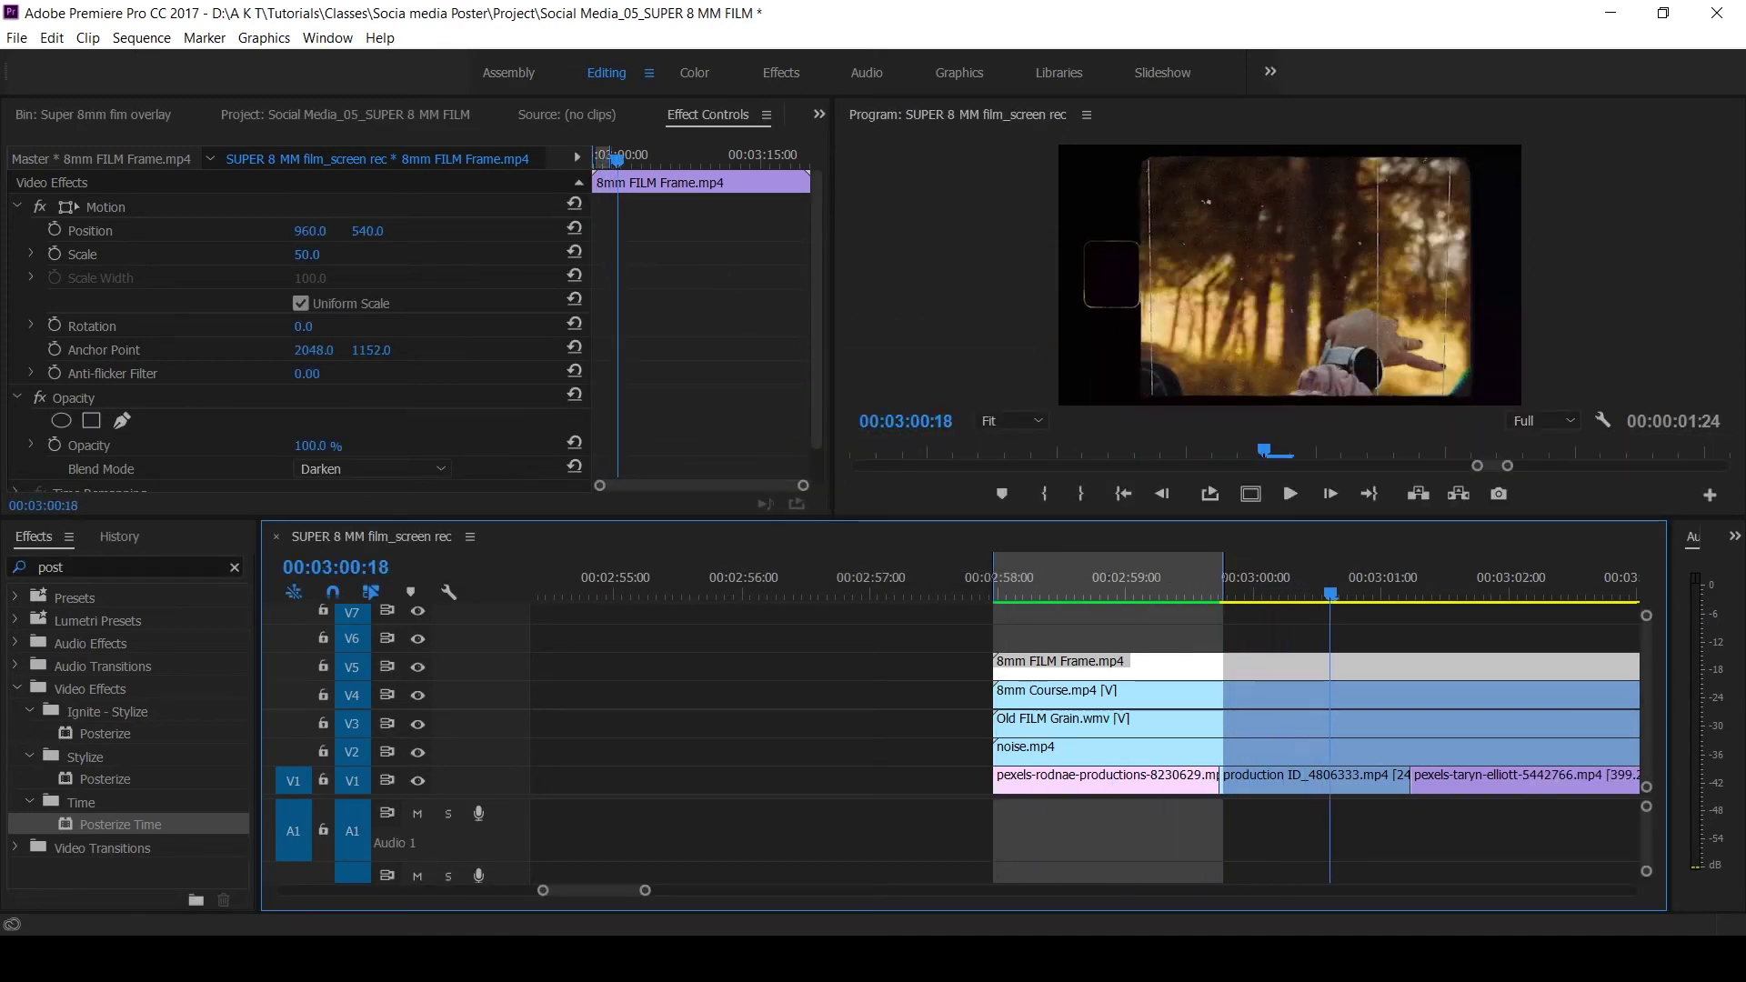
- Move Posterize Time above Lumetri Color on the van clip and select it together with Lumetri Color and Gaussian Blur for copying
scroll(554, 377, down, 3)
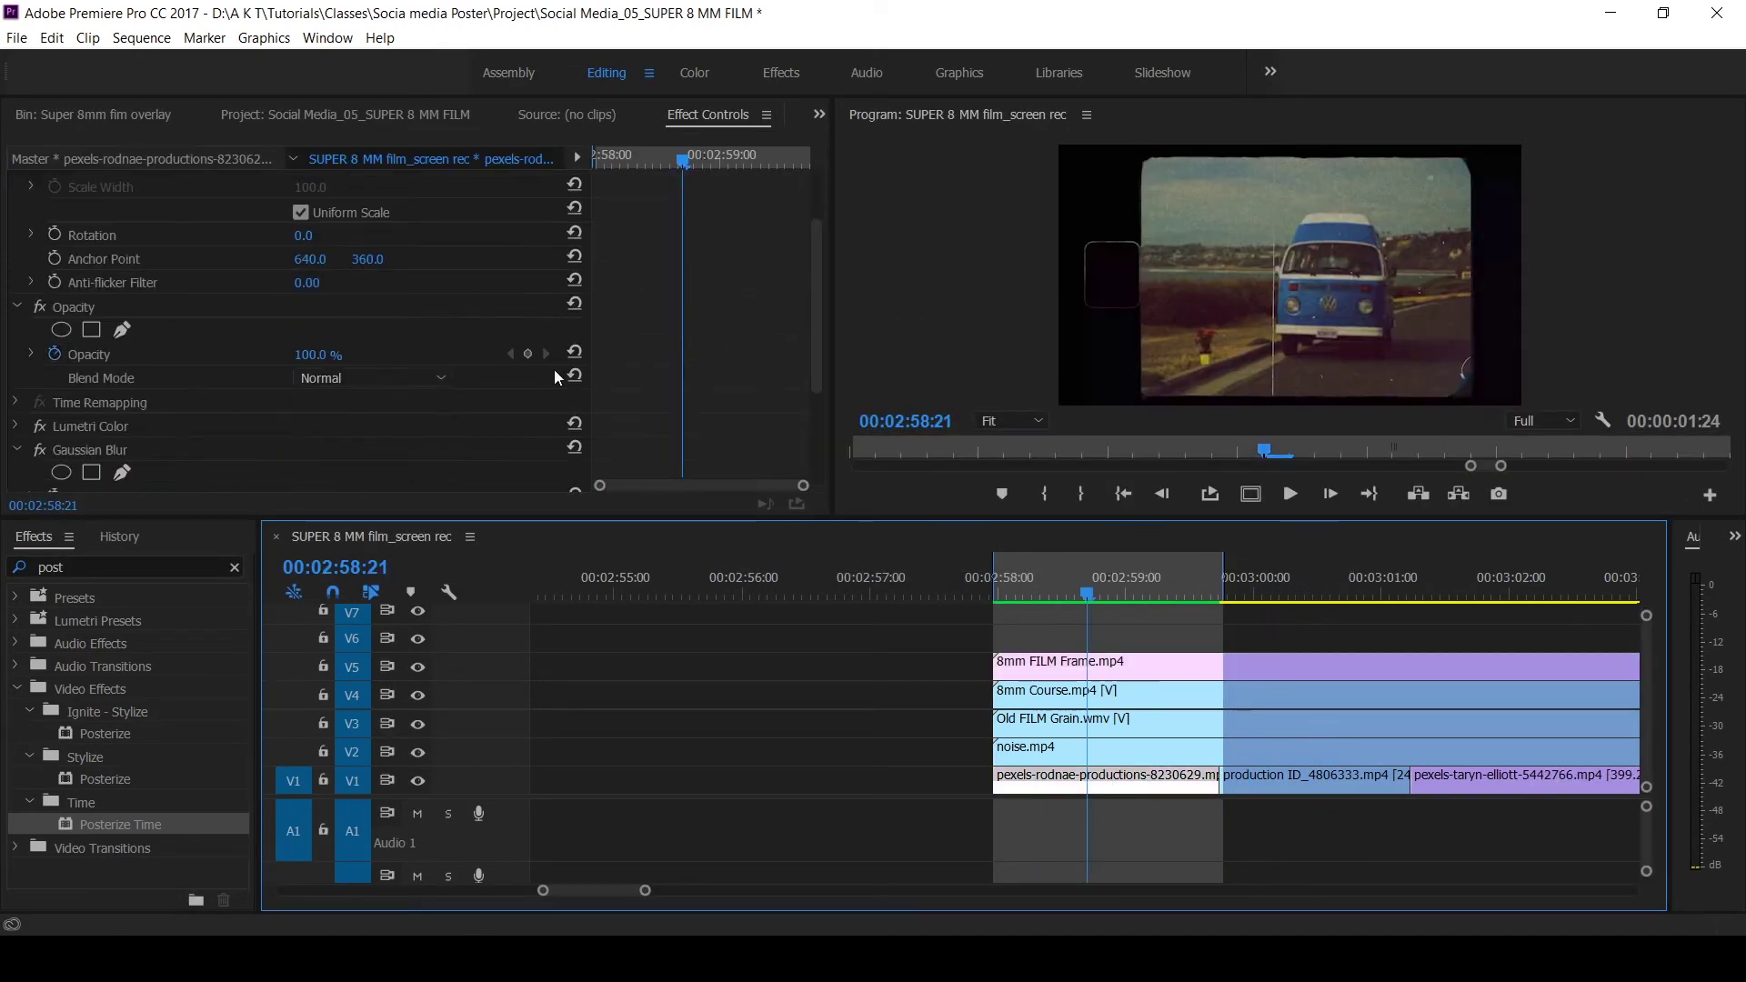
click(704, 379)
scroll(704, 379, down, 3)
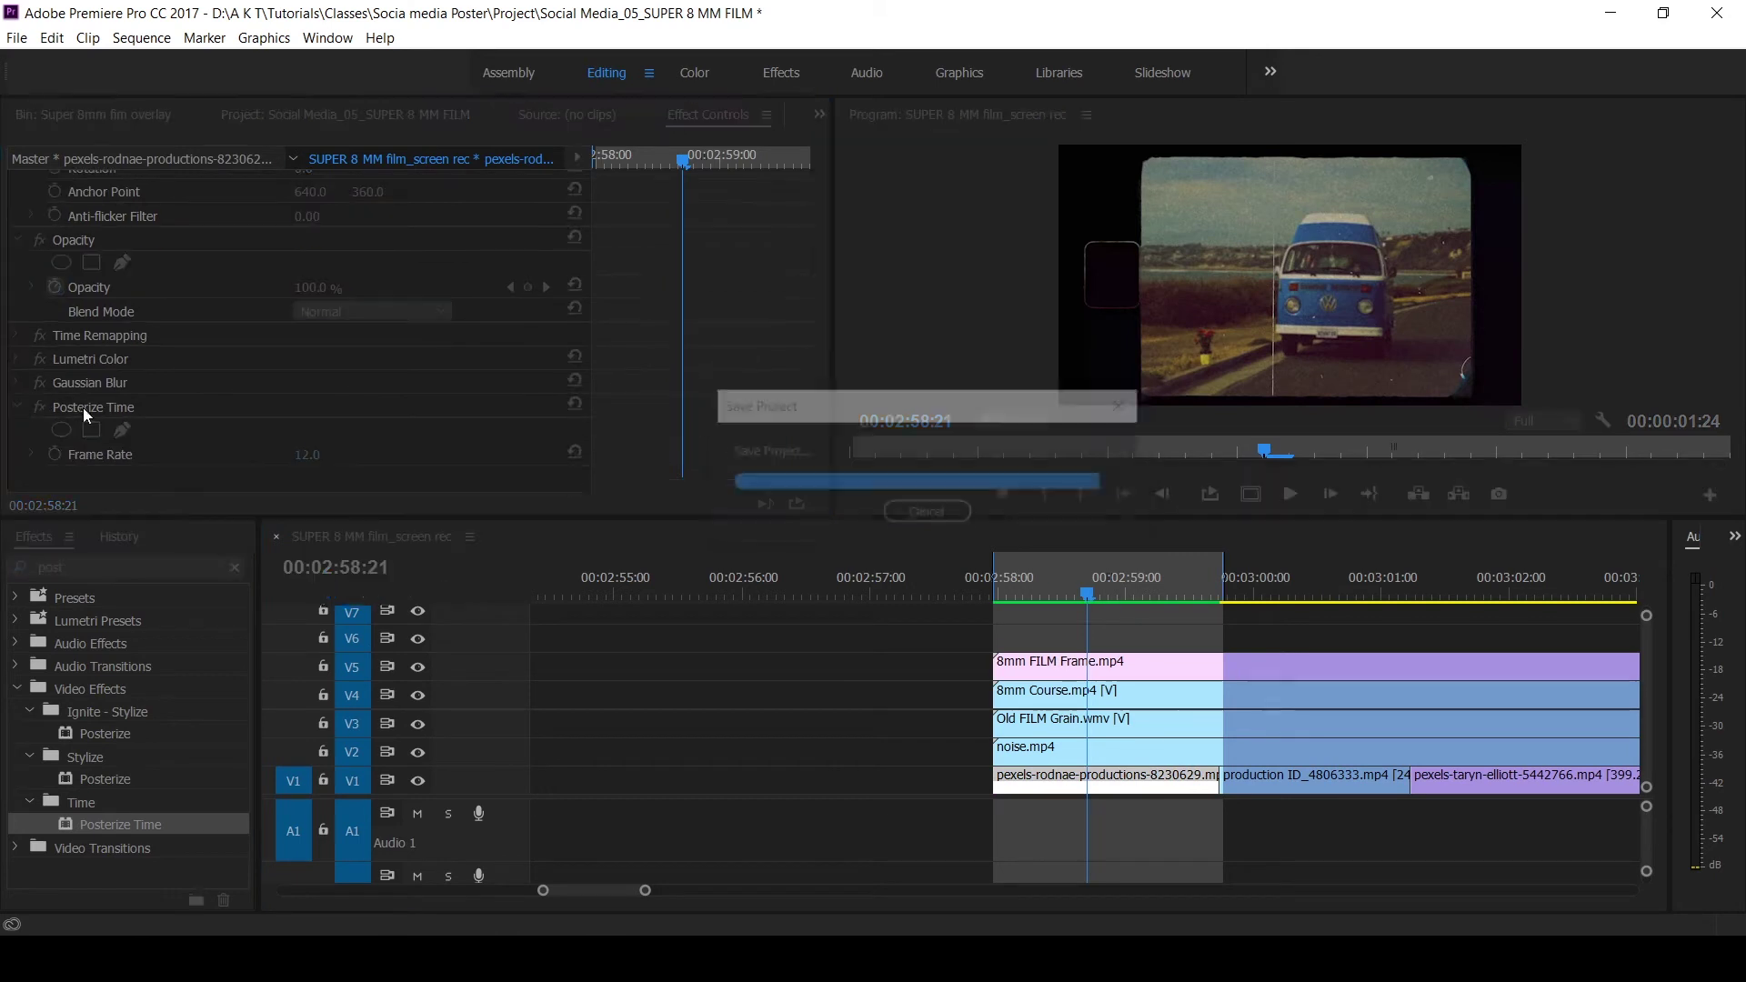
drag(96, 406, 95, 357)
click(122, 406)
shift+click(128, 455)
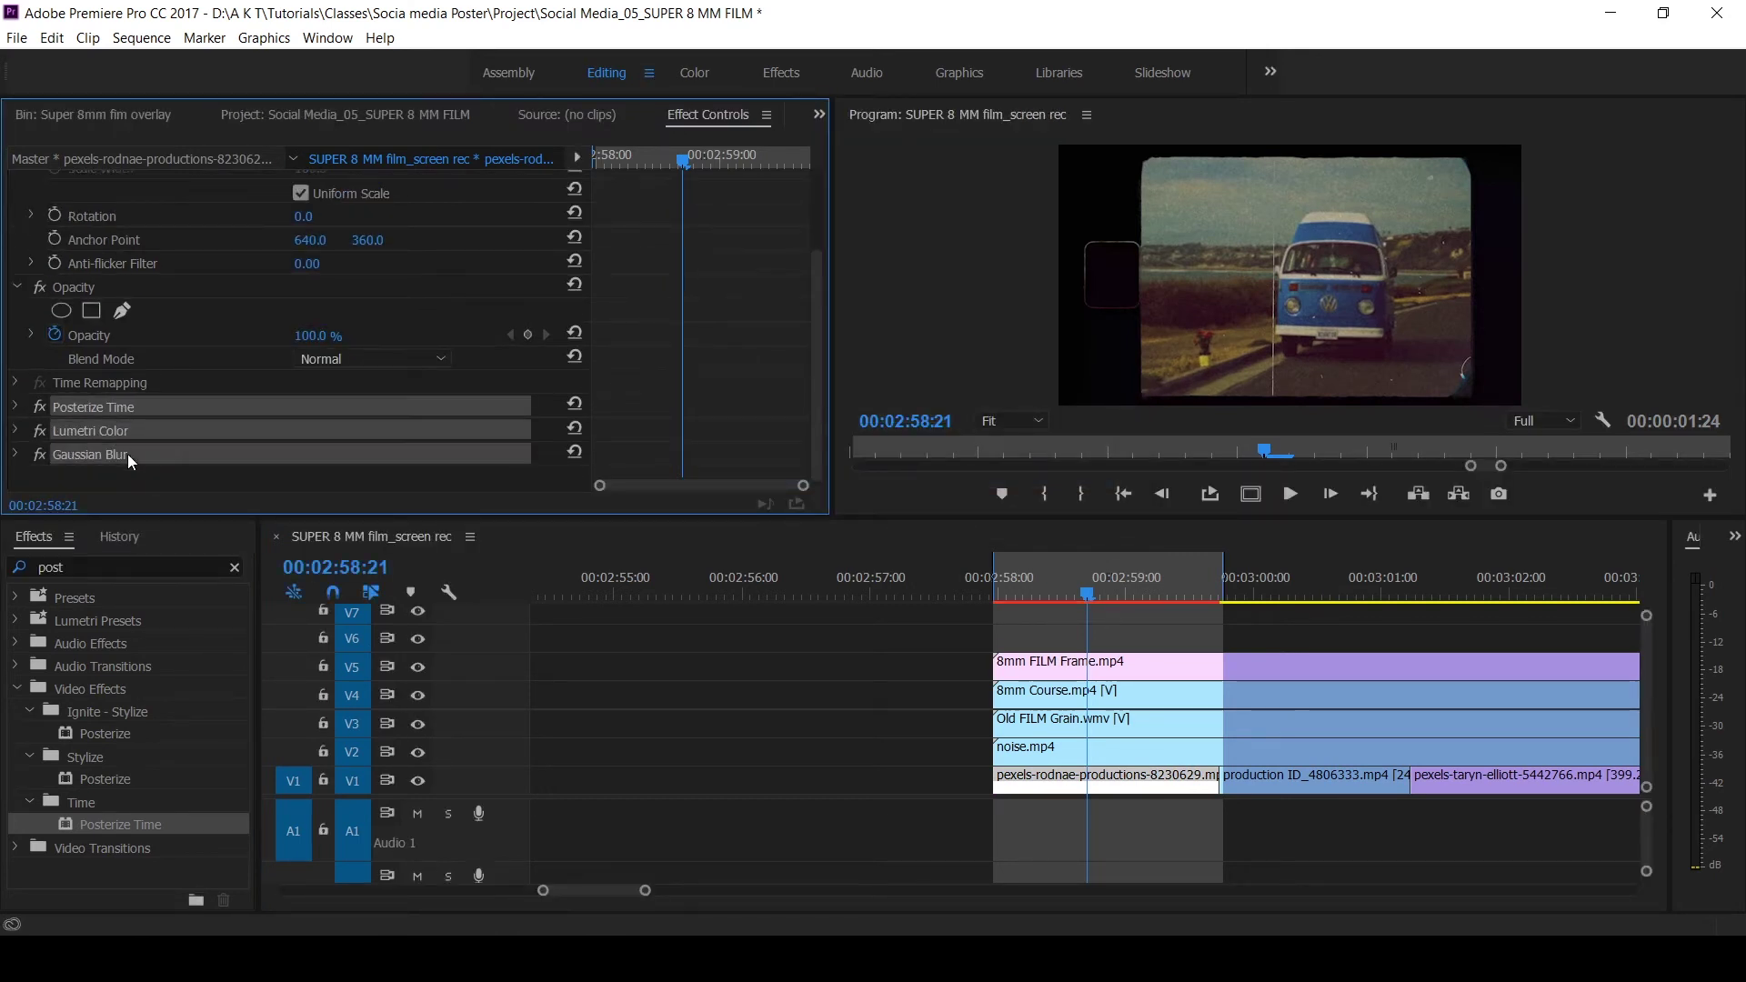
- Paste the copied Posterize Time, Lumetri Color and Gaussian Blur effects onto the other V1 clips, including the camel clip
drag(1309, 601, 1175, 604)
click(1185, 671)
key(space)
key(space)
key(equal)
key(-)
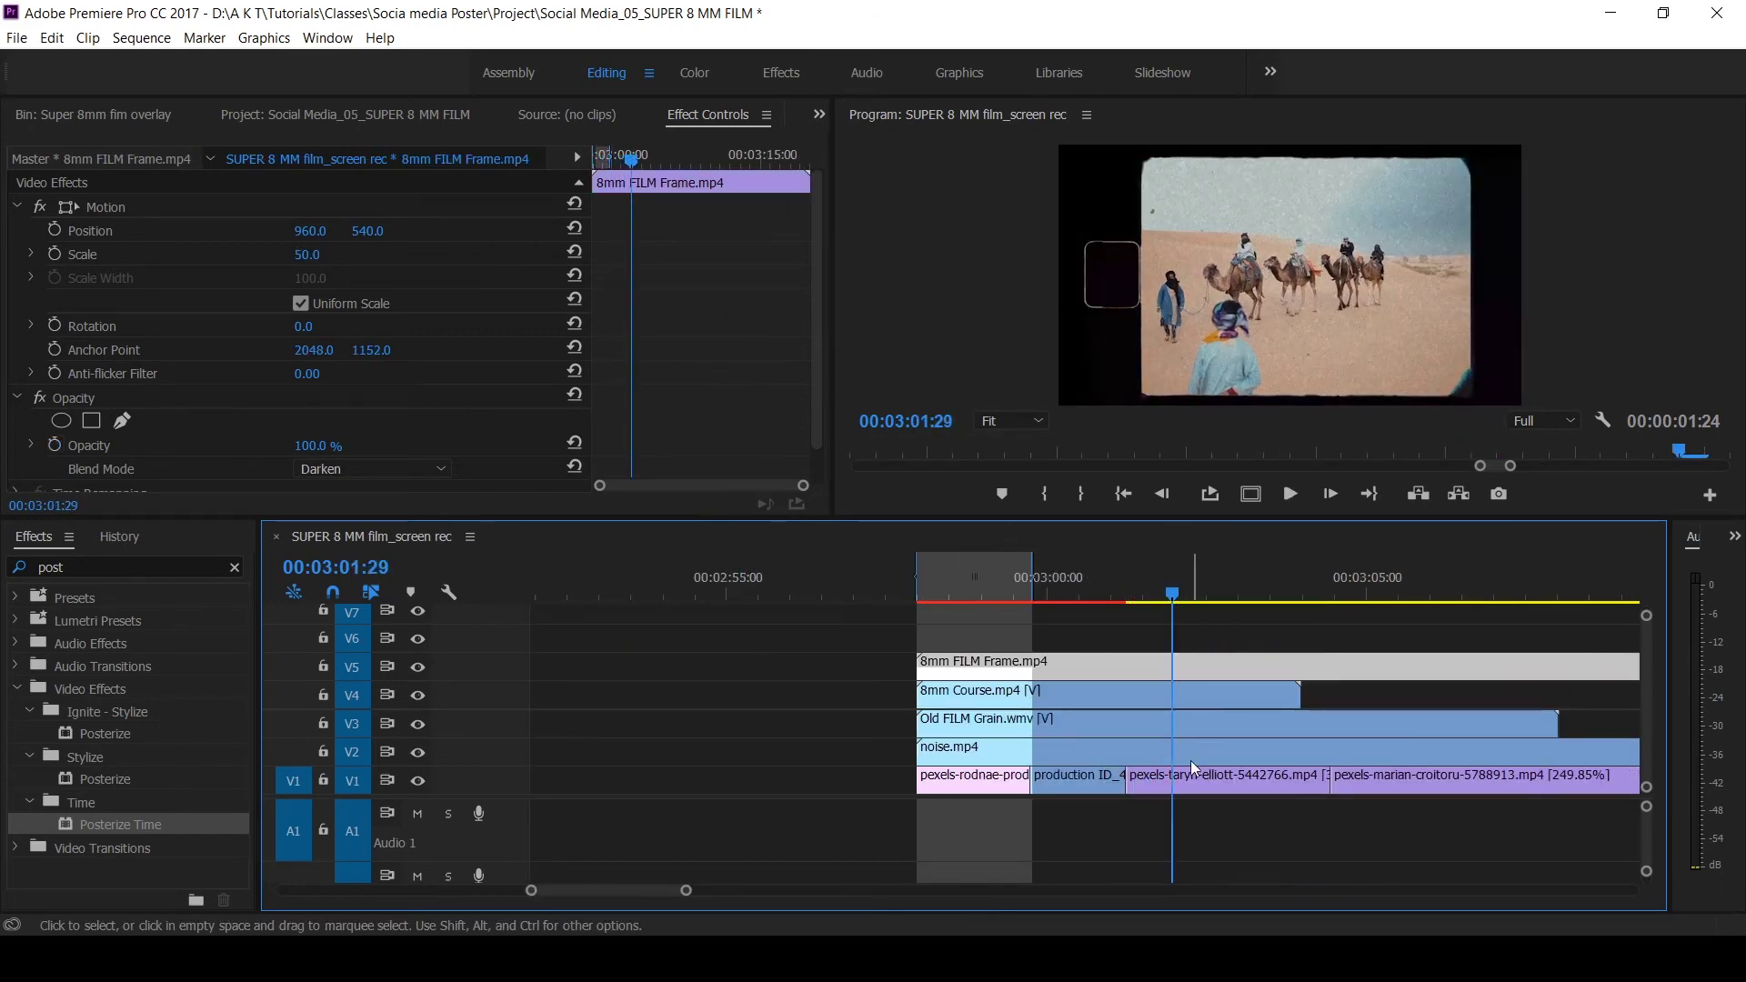
click(1192, 776)
key(space)
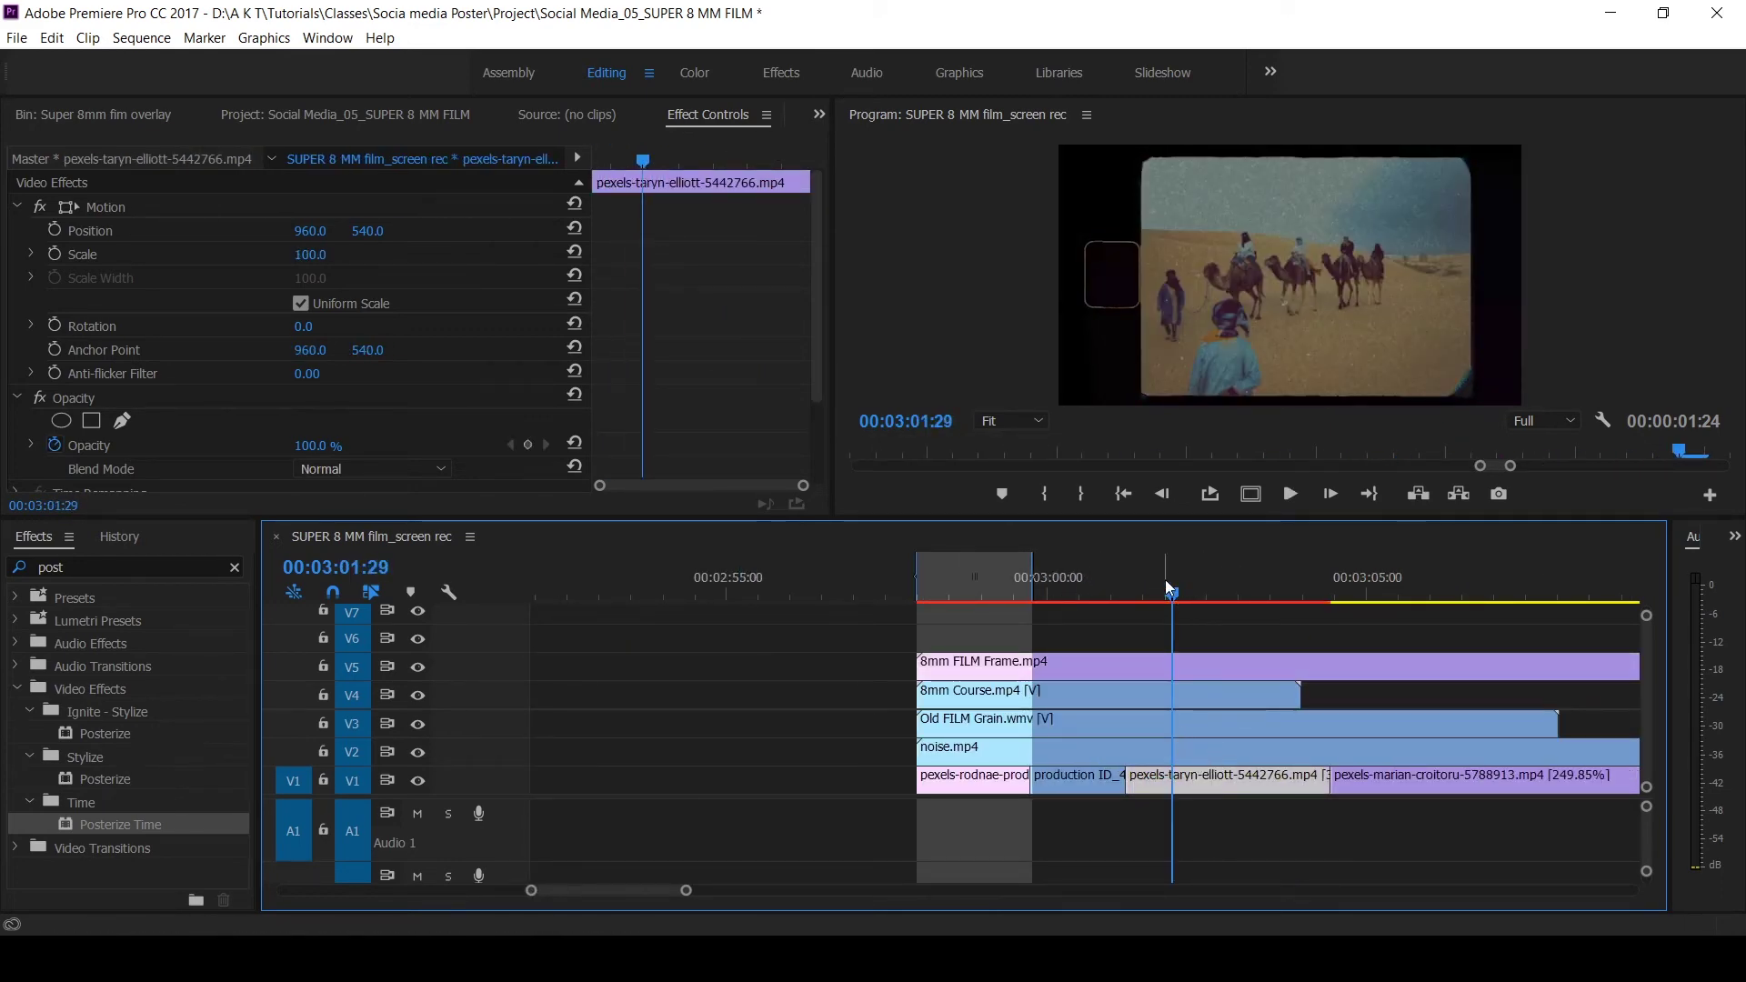
click(1373, 591)
click(1400, 782)
key(minus)
key(space)
click(1135, 597)
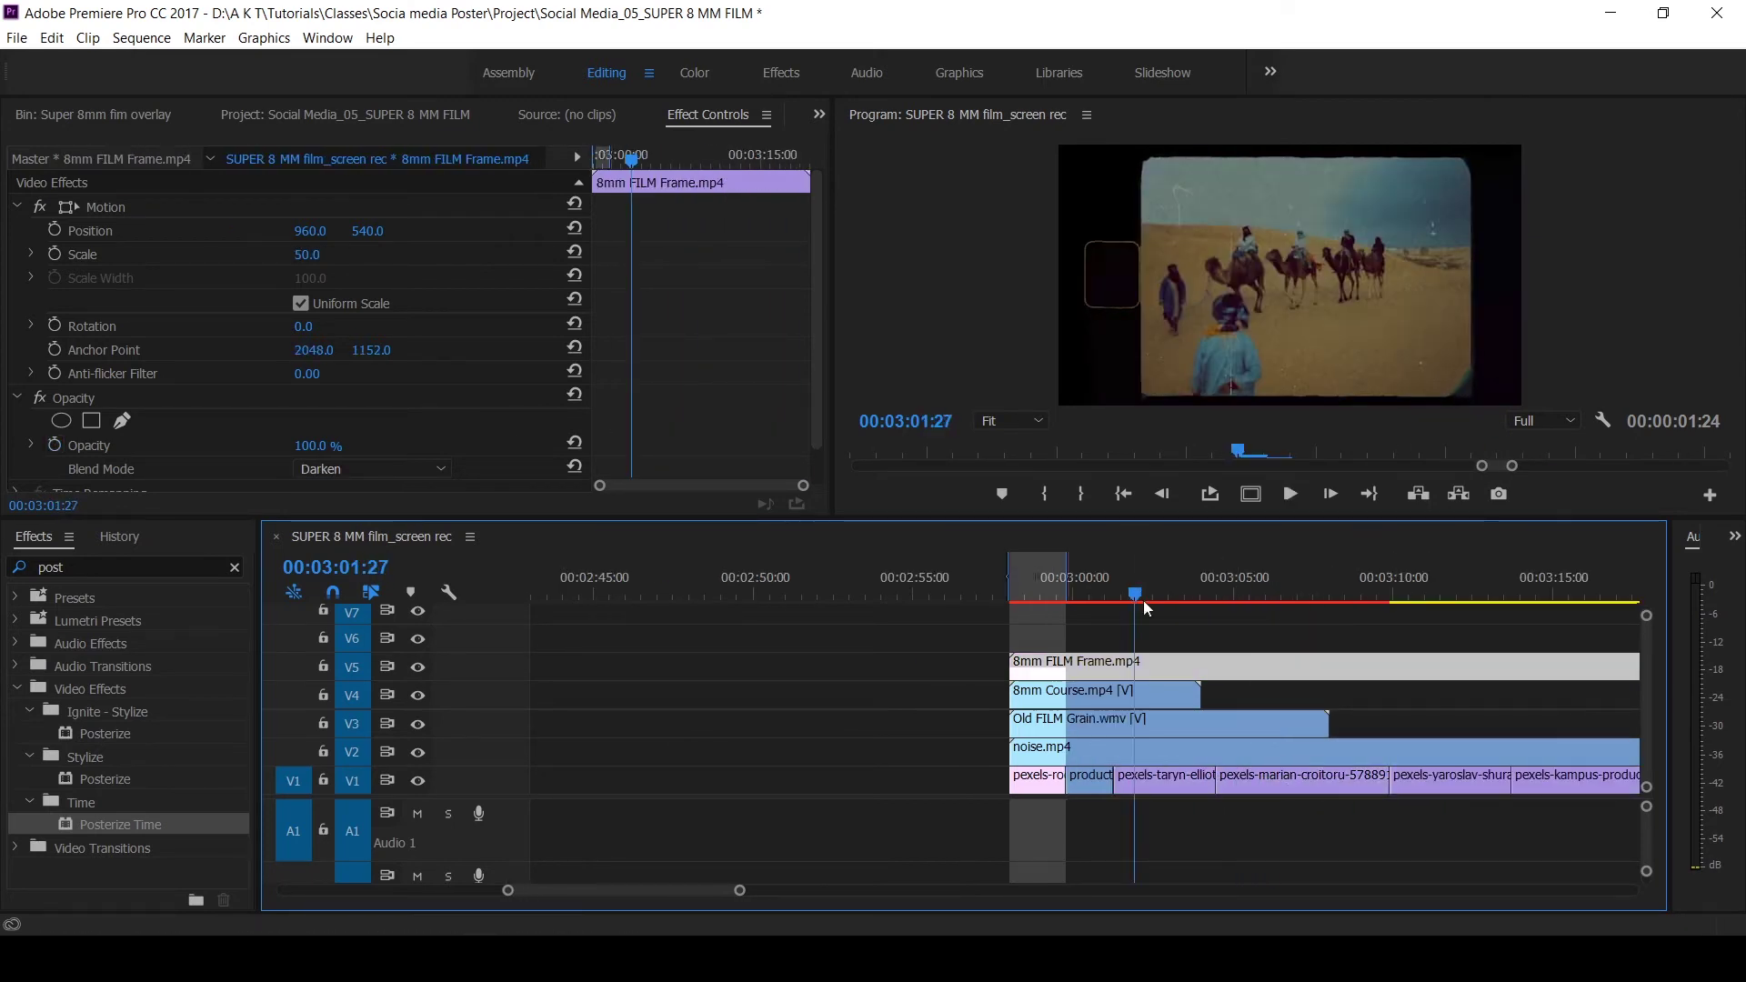
- Extend the out point to about 00:03:17 and add FLASH.mp4 on V6 at the cut after the van clip
drag(1066, 576, 1614, 576)
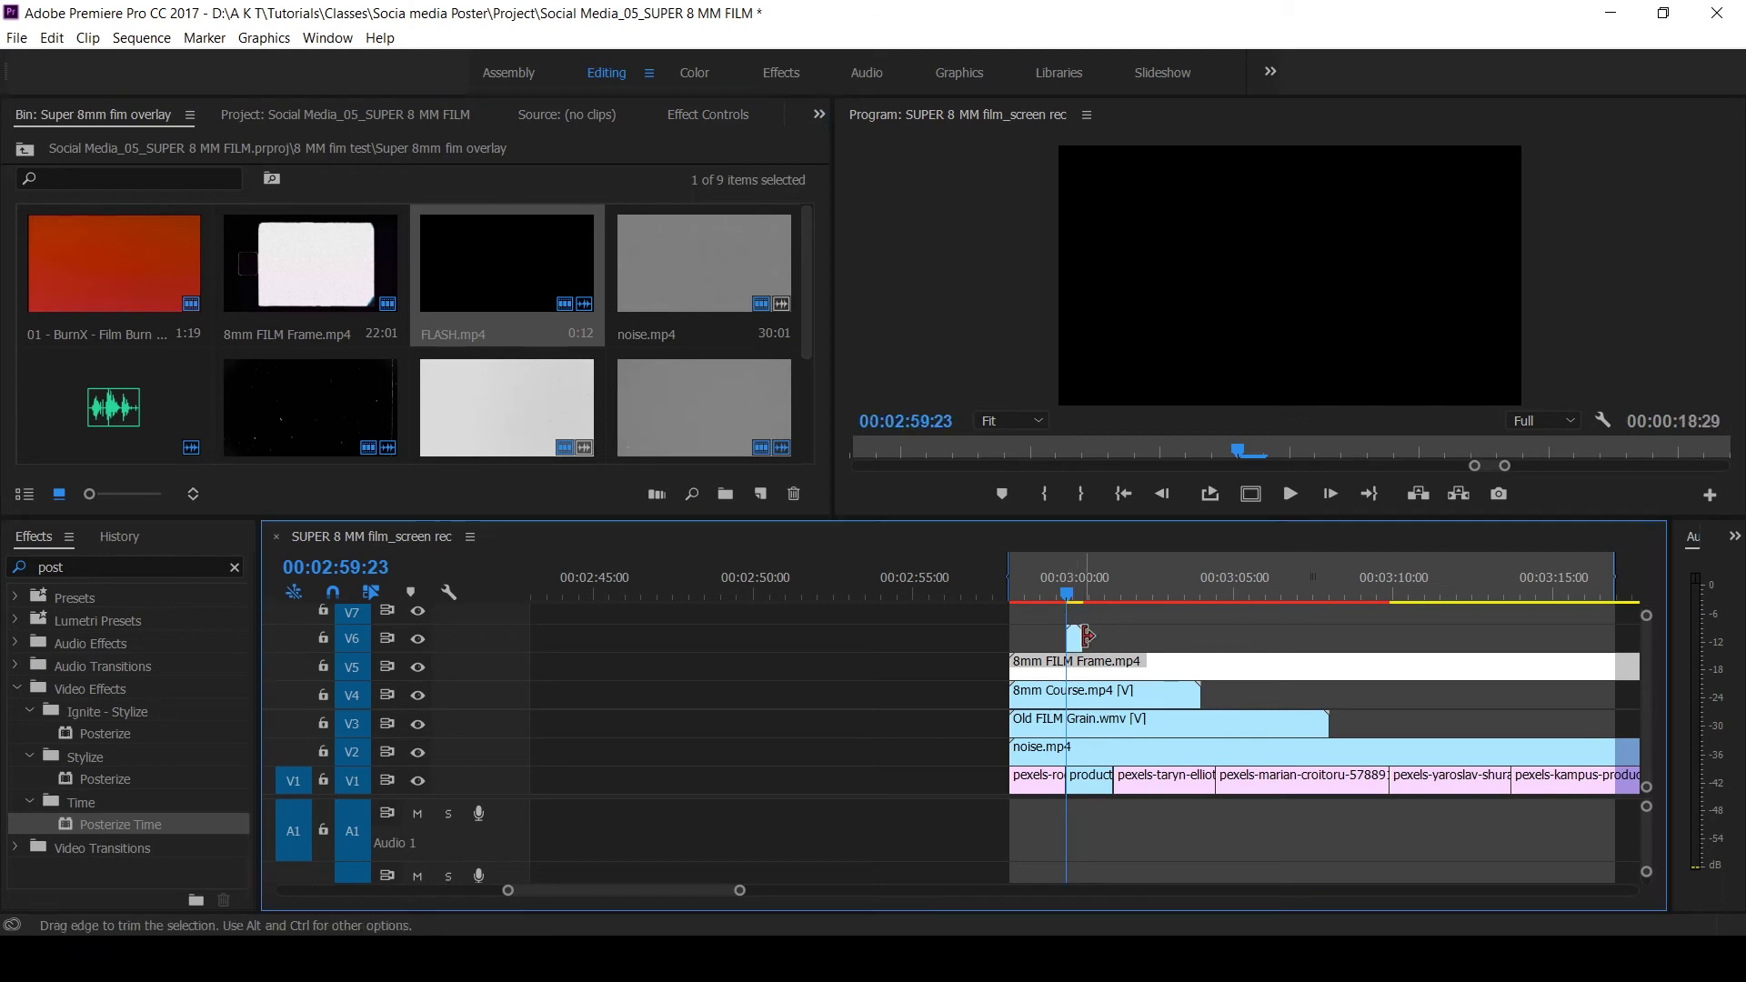
key(equal)
key(equal)
key(equal)
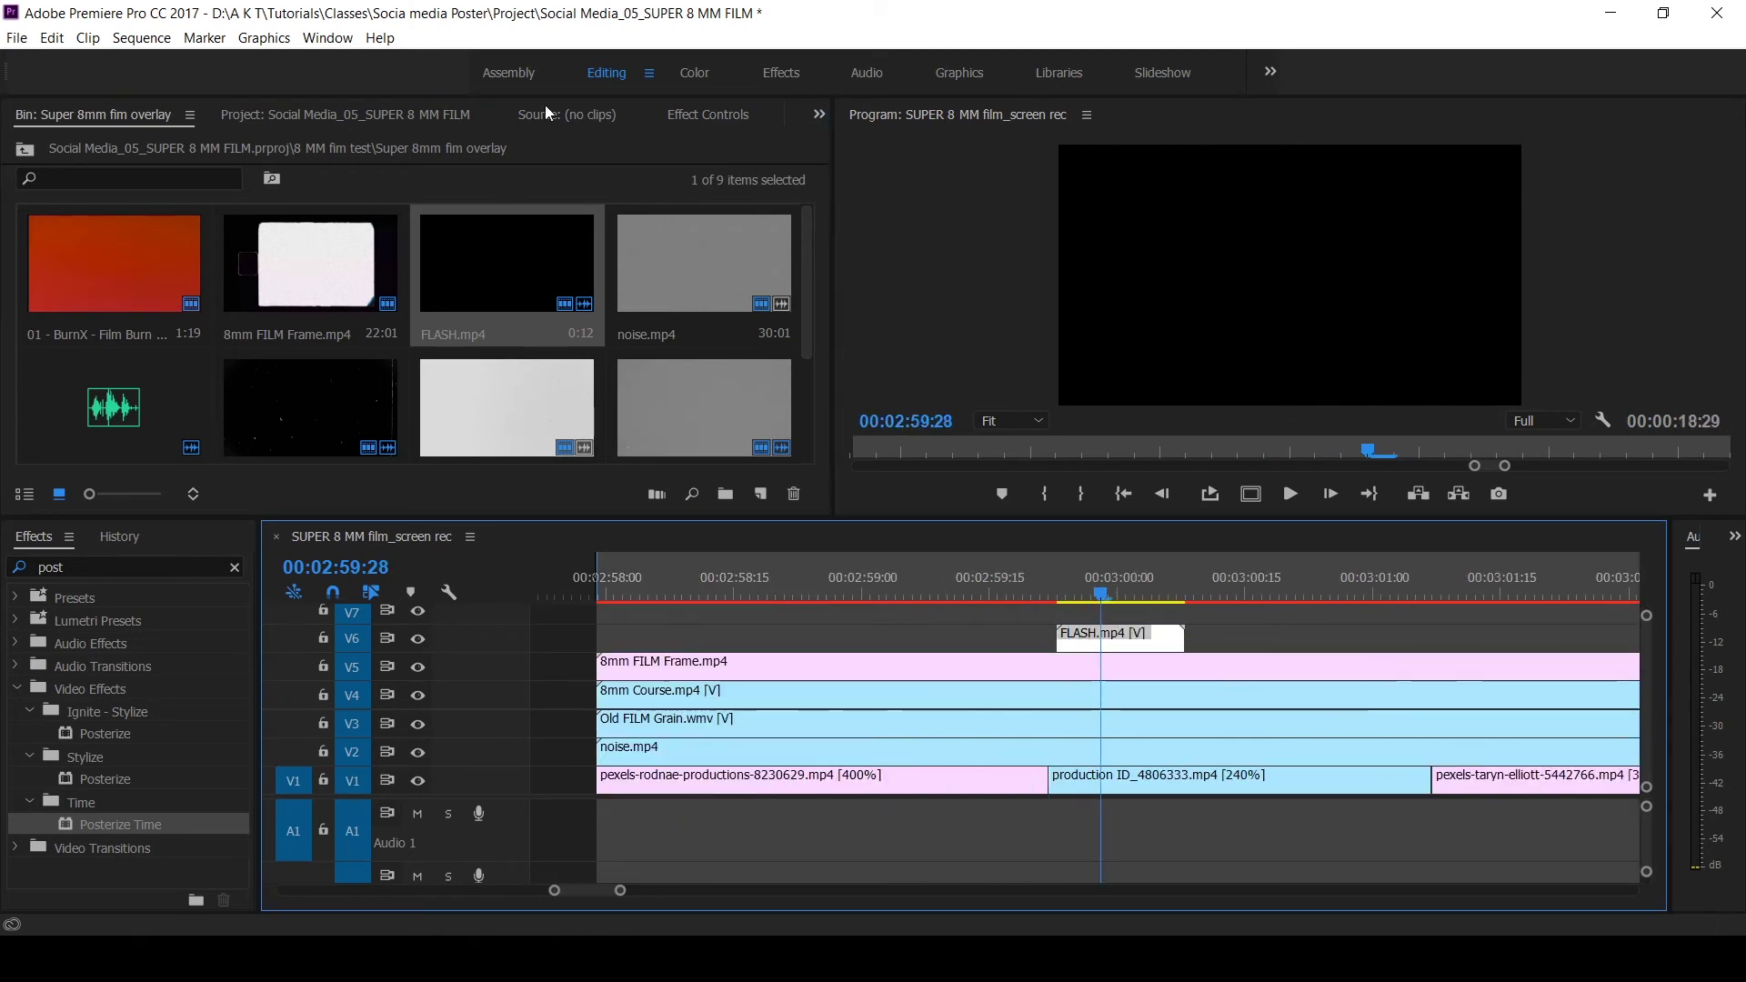
- Change the blend mode of FLASH.mp4 so its black background drops out over the footage
click(706, 115)
click(89, 445)
scroll(373, 423, down, 1)
click(372, 423)
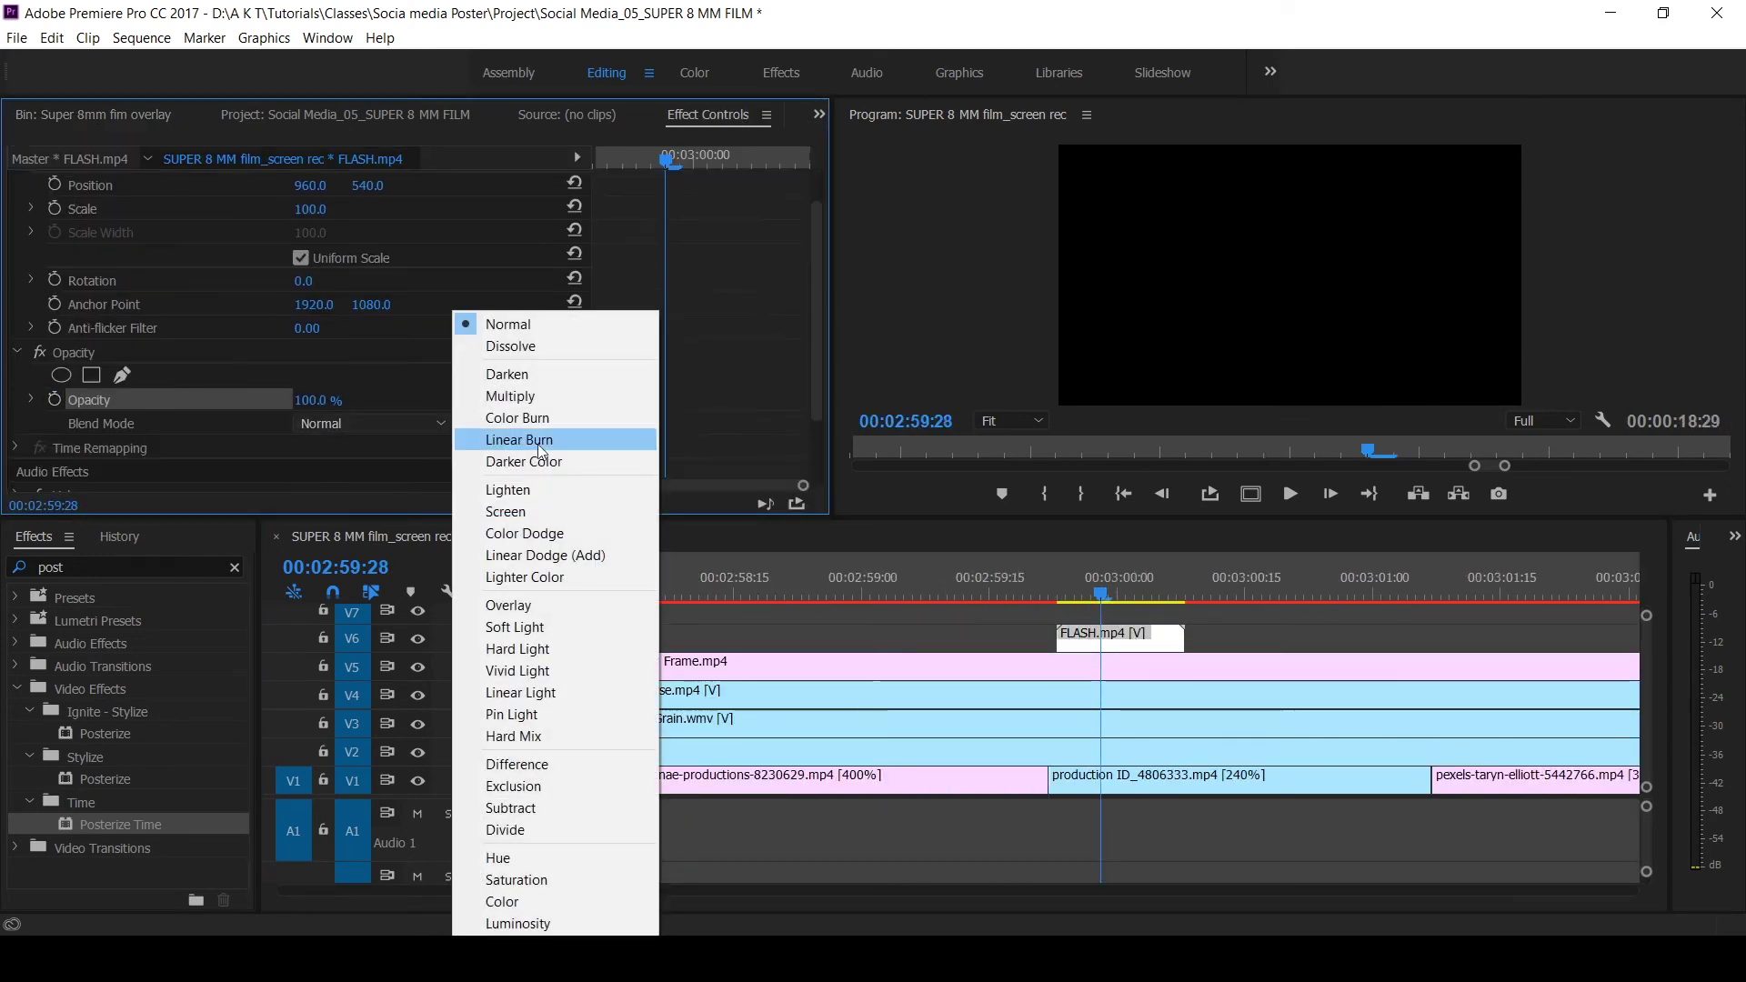
click(526, 502)
- Shift FLASH.mp4 slightly earlier across the cut, fit it to the frame, and play back the transition
drag(1073, 583, 1031, 639)
right_click(1118, 630)
right_click(1088, 637)
click(1177, 749)
click(1059, 667)
click(1045, 596)
key(space)
key(space)
click(1033, 595)
click(1010, 667)
click(982, 596)
key(space)
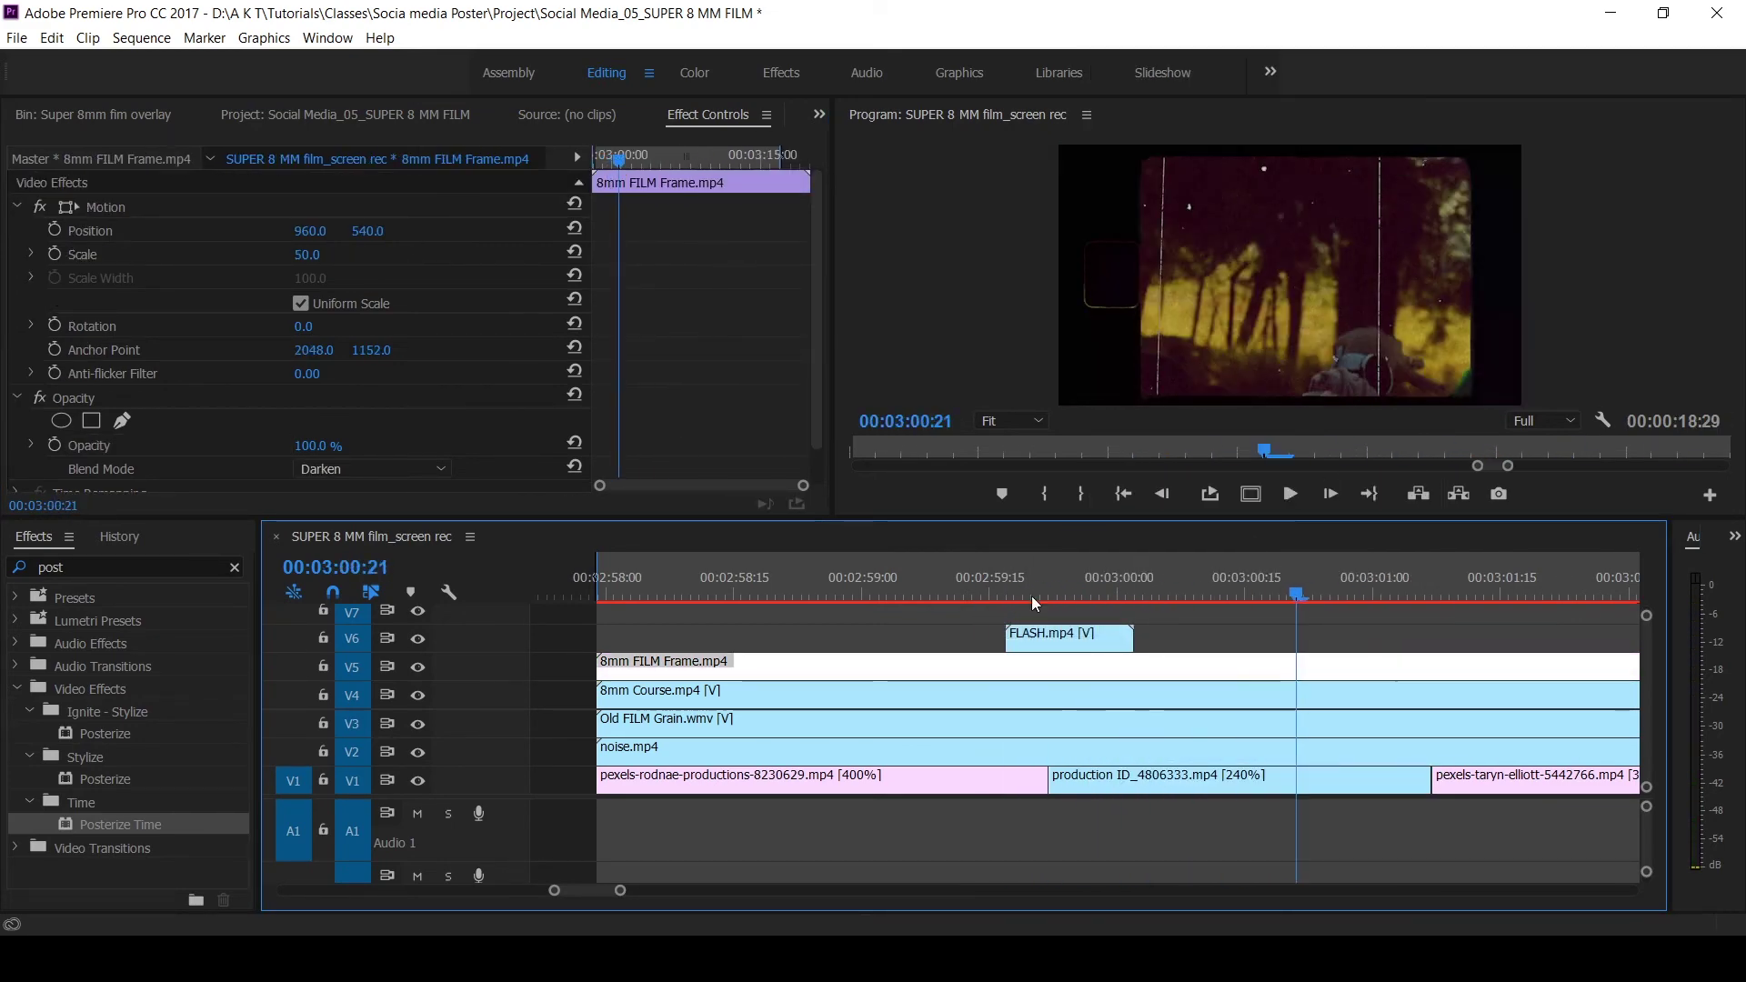
- Add the 01 - BurnX film burn clip on V6 over the cut to the camel clip
click(1109, 596)
click(1082, 638)
click(93, 115)
click(145, 286)
drag(165, 299, 1346, 647)
click(1344, 578)
key(minus)
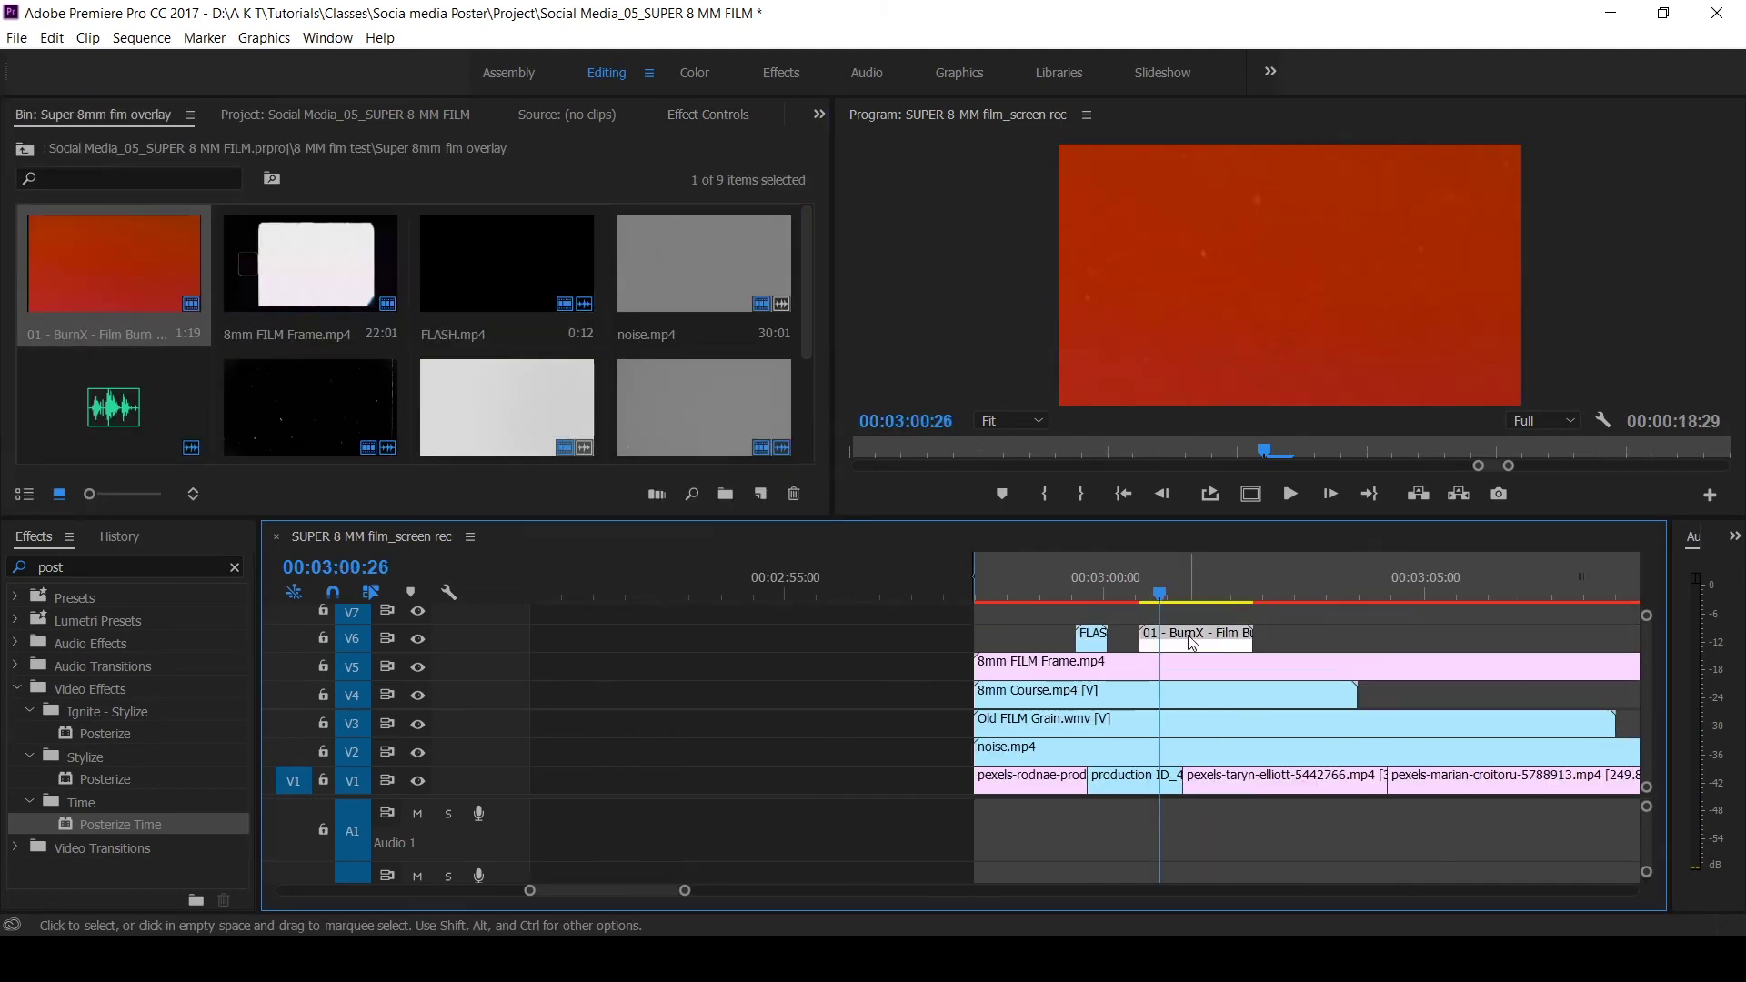
- Fit the 01 - BurnX film burn clip to the sequence frame with Set to Frame Size
right_click(1189, 638)
click(1148, 667)
click(1131, 582)
click(1173, 638)
click(1153, 586)
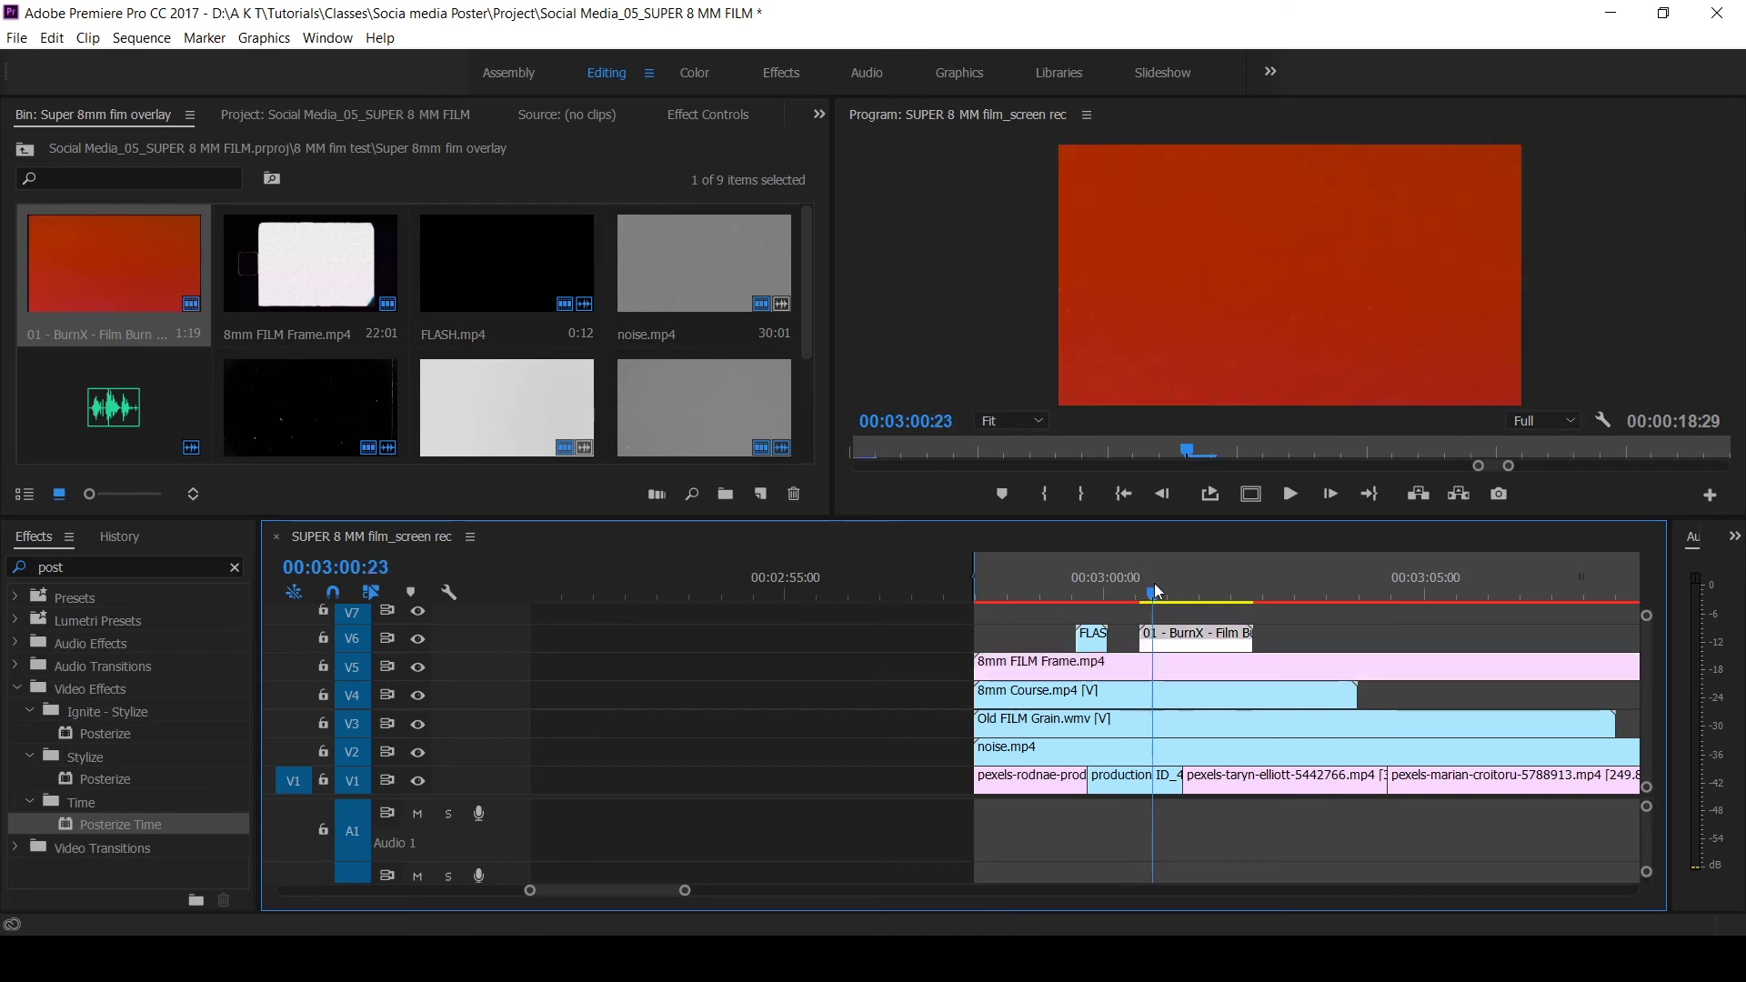
right_click(1211, 641)
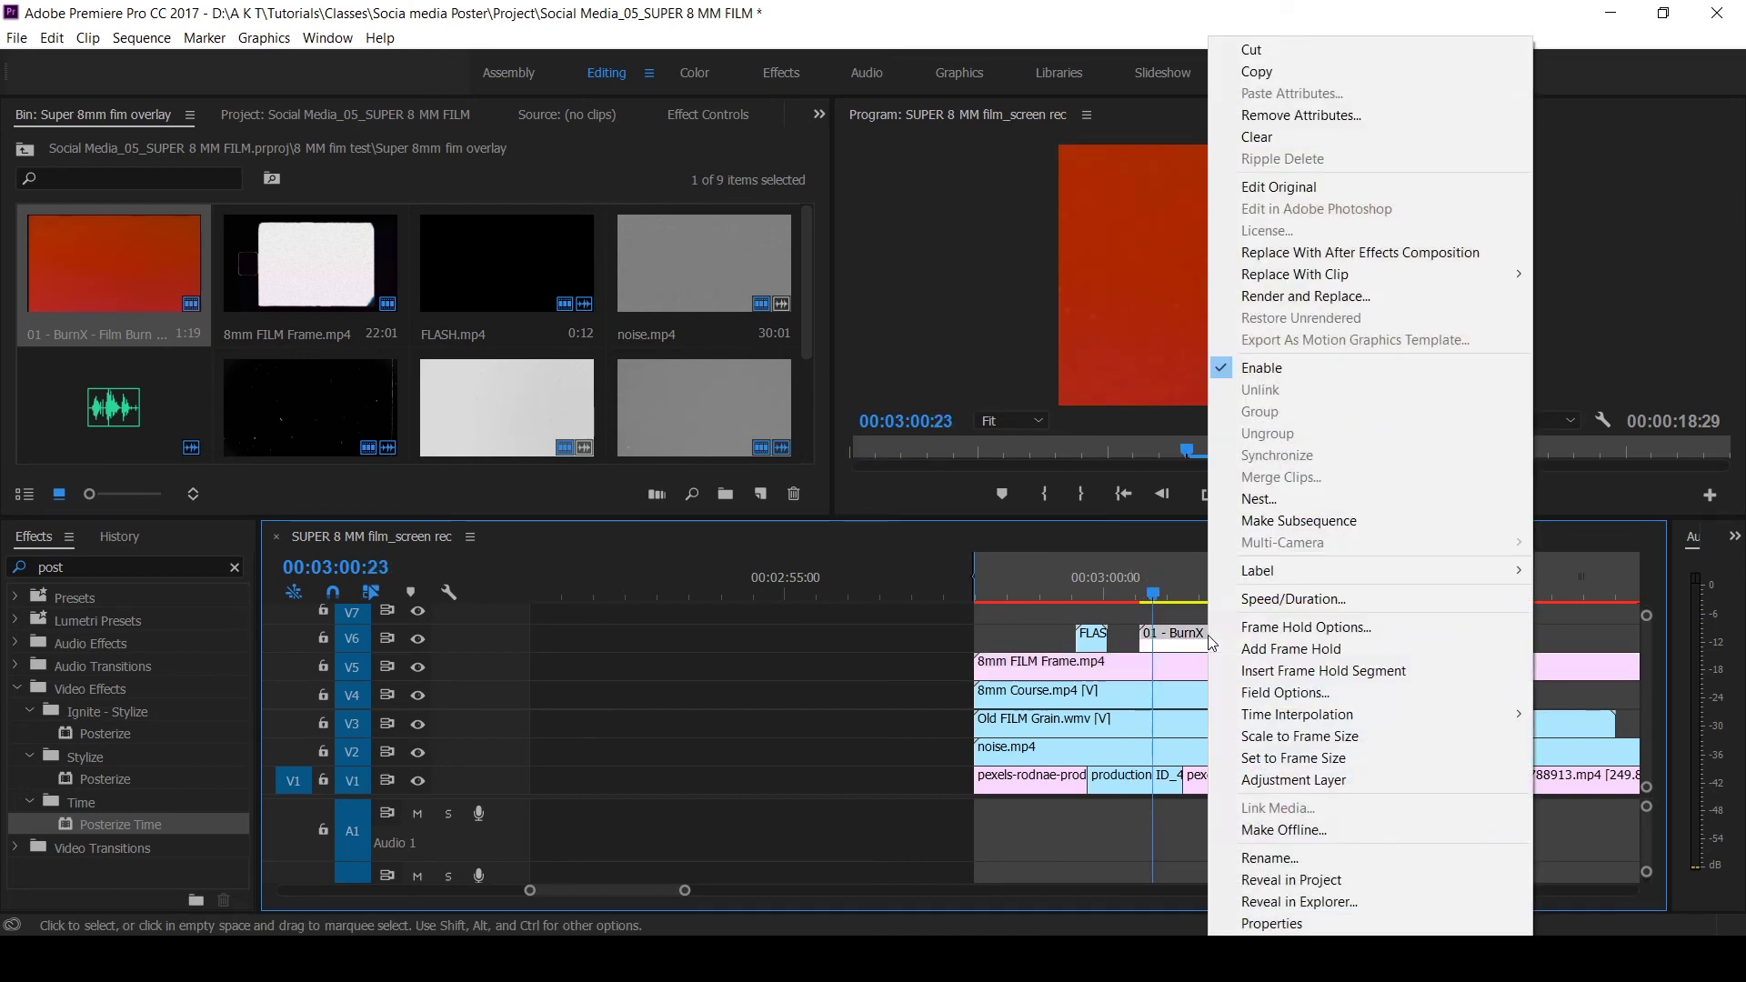
click(1287, 760)
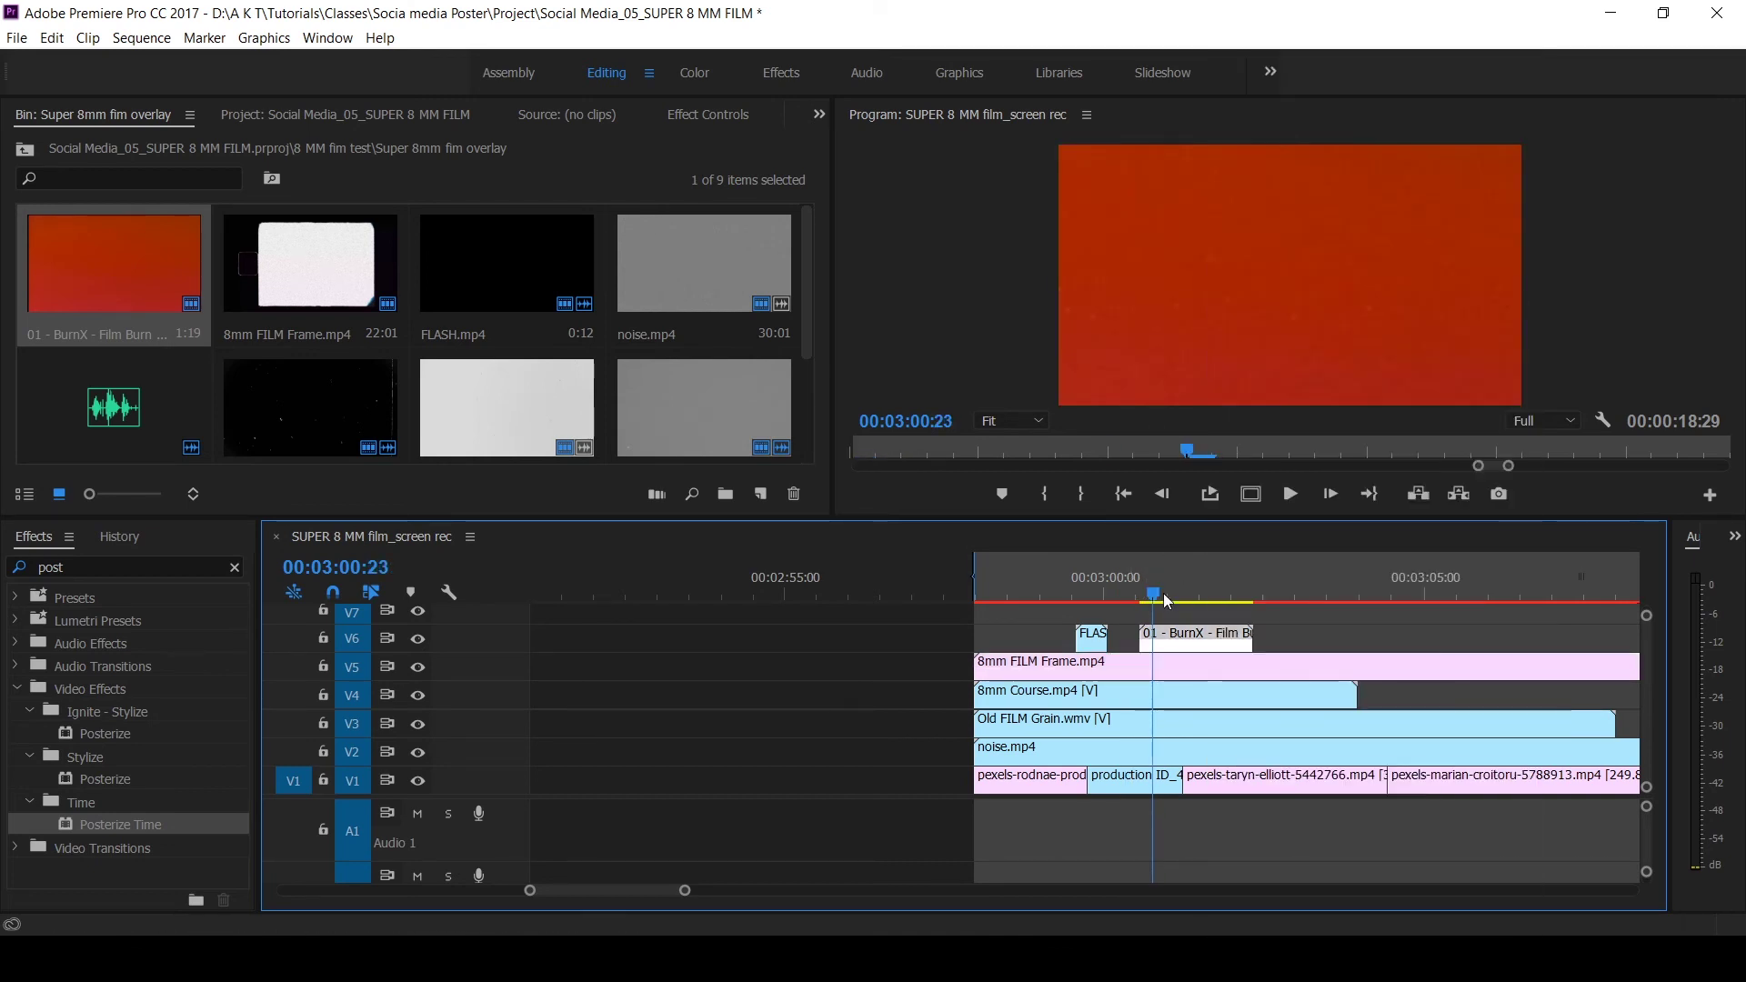
right_click(1185, 644)
click(1288, 750)
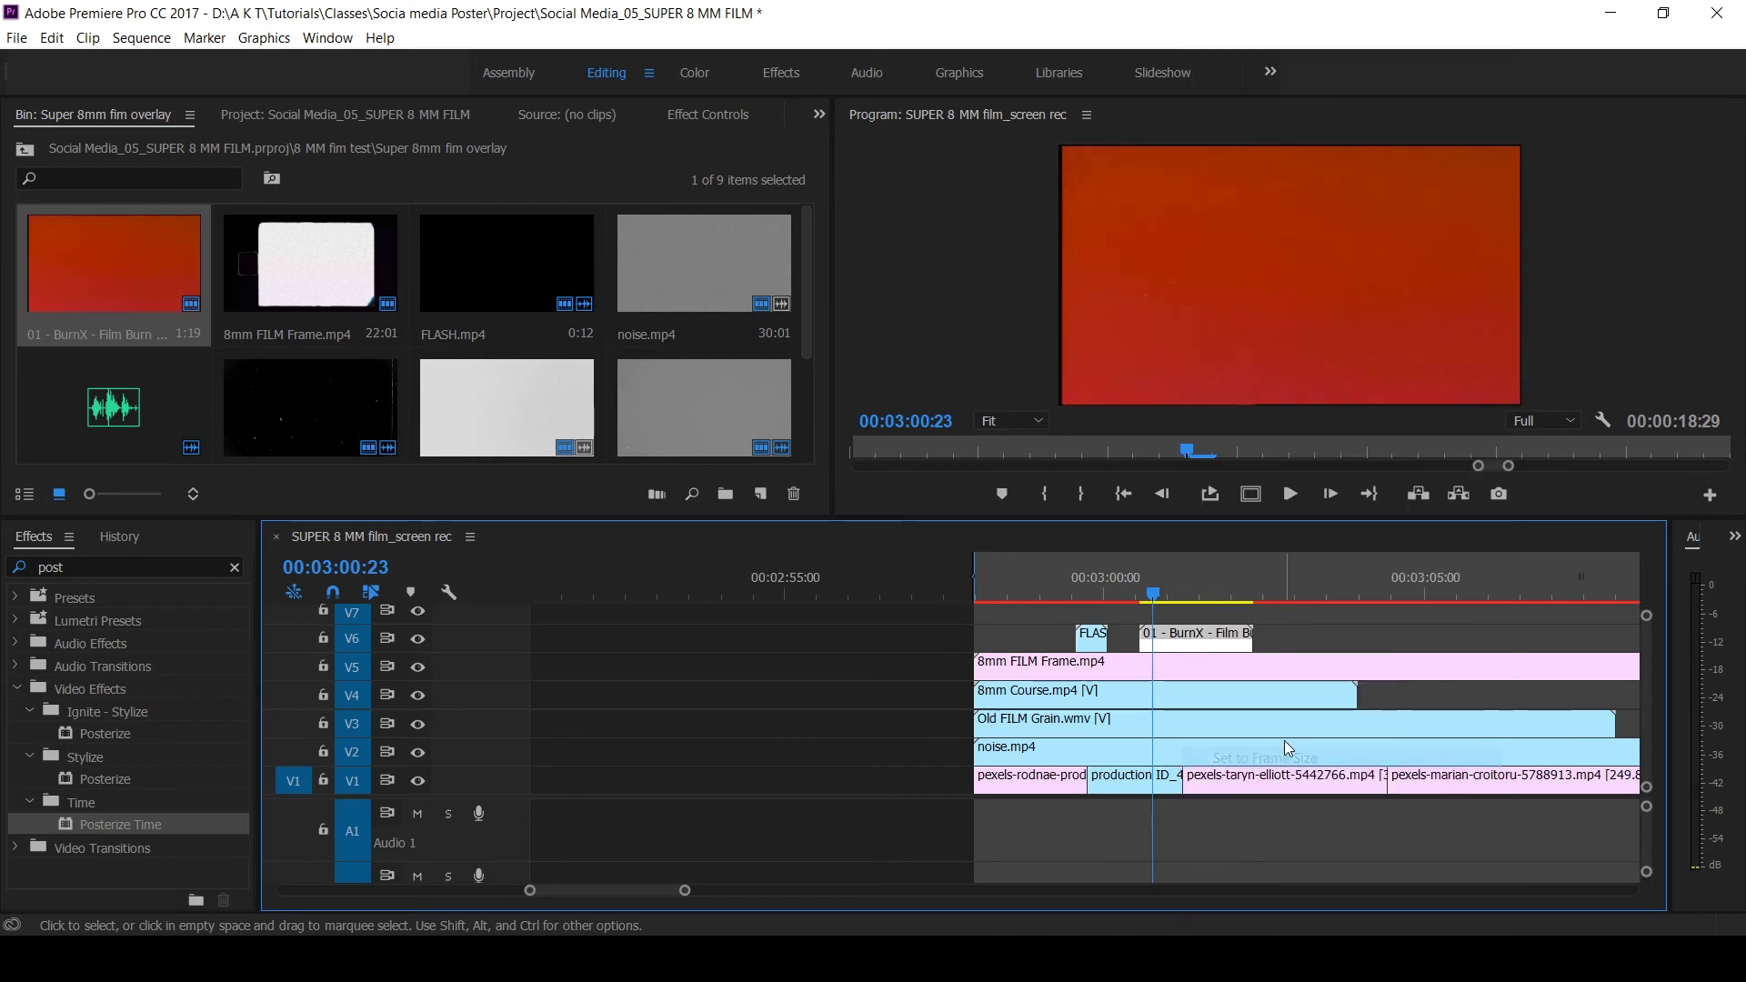
- Change the film burn clip's blend mode so the footage shows through, and play back the transition
key(space)
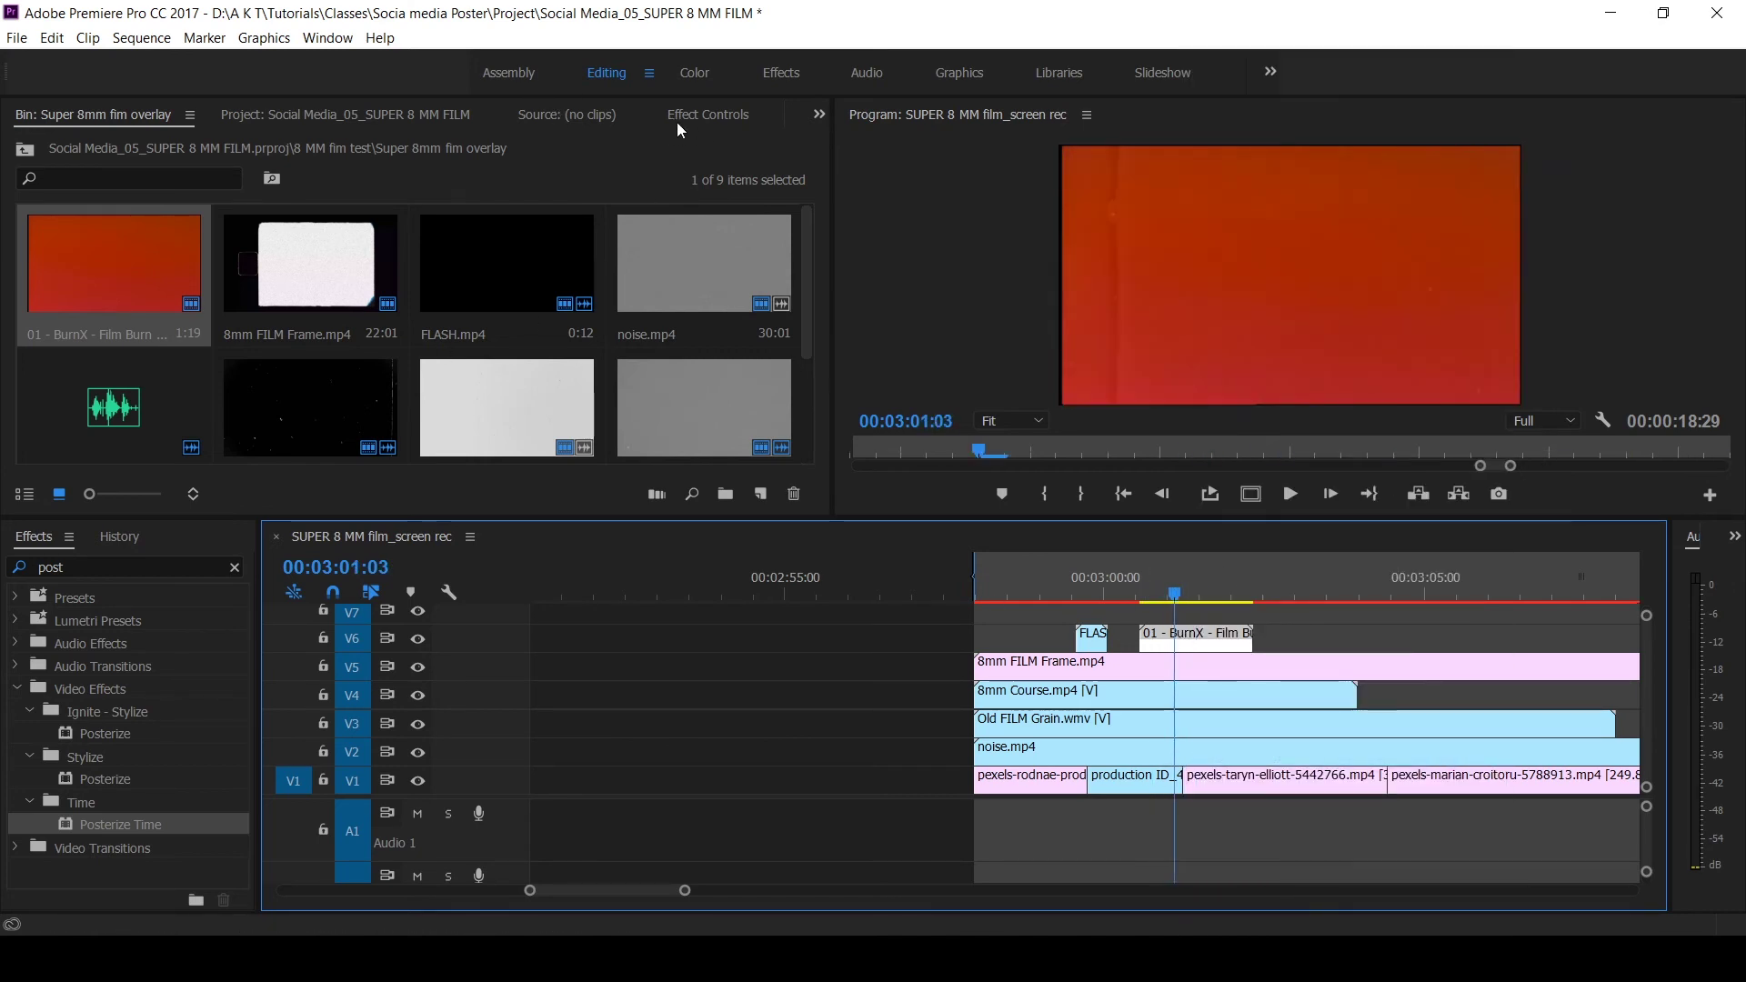
click(677, 121)
click(396, 427)
click(496, 391)
key(space)
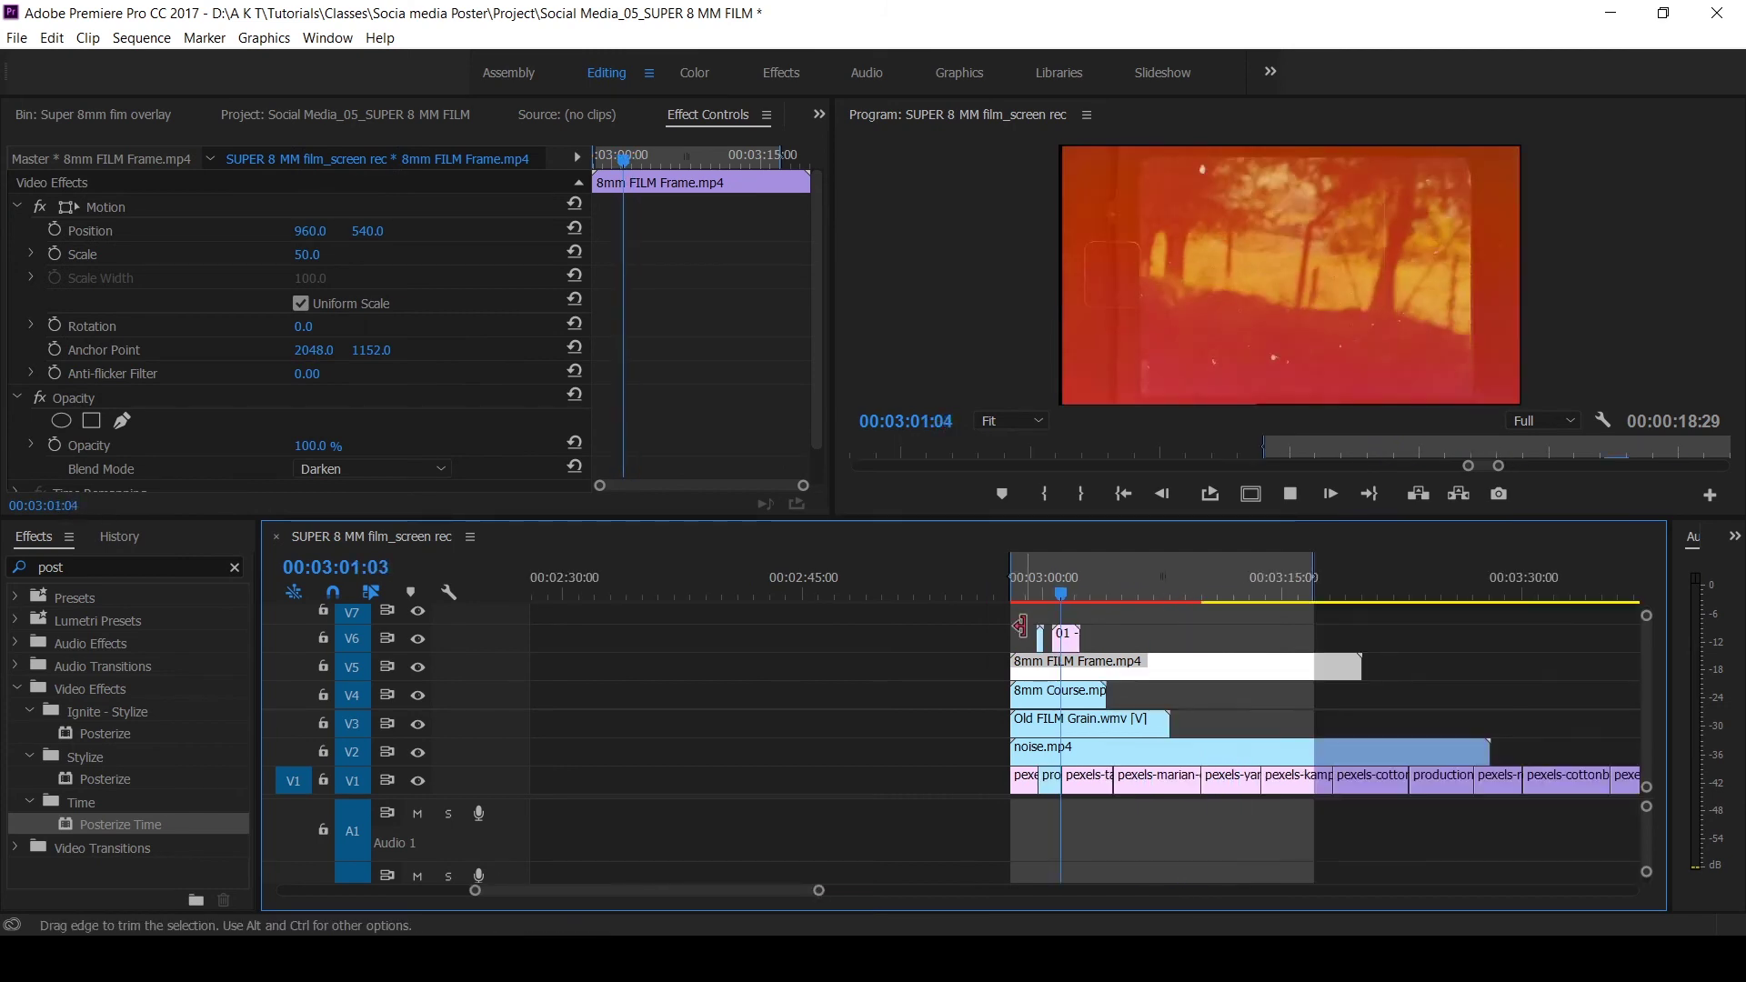
- Play the film-look sequence from its in point in full screen, then leave full screen
key(space)
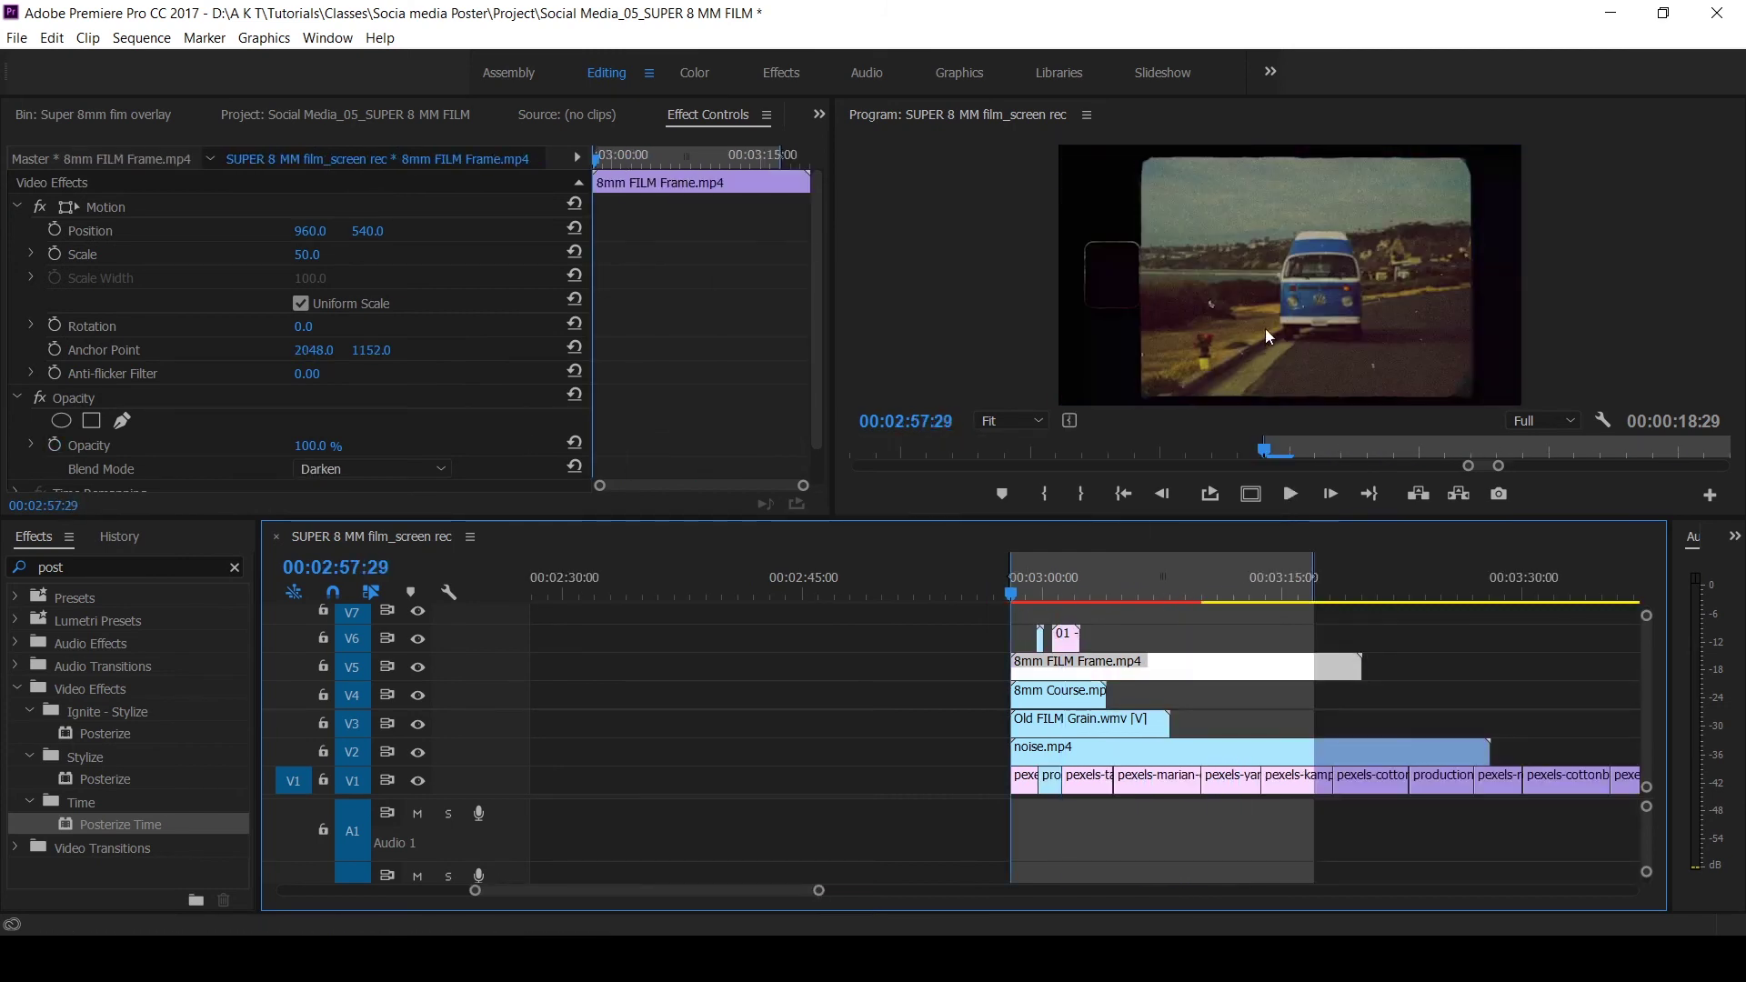
key(ctrl+grave)
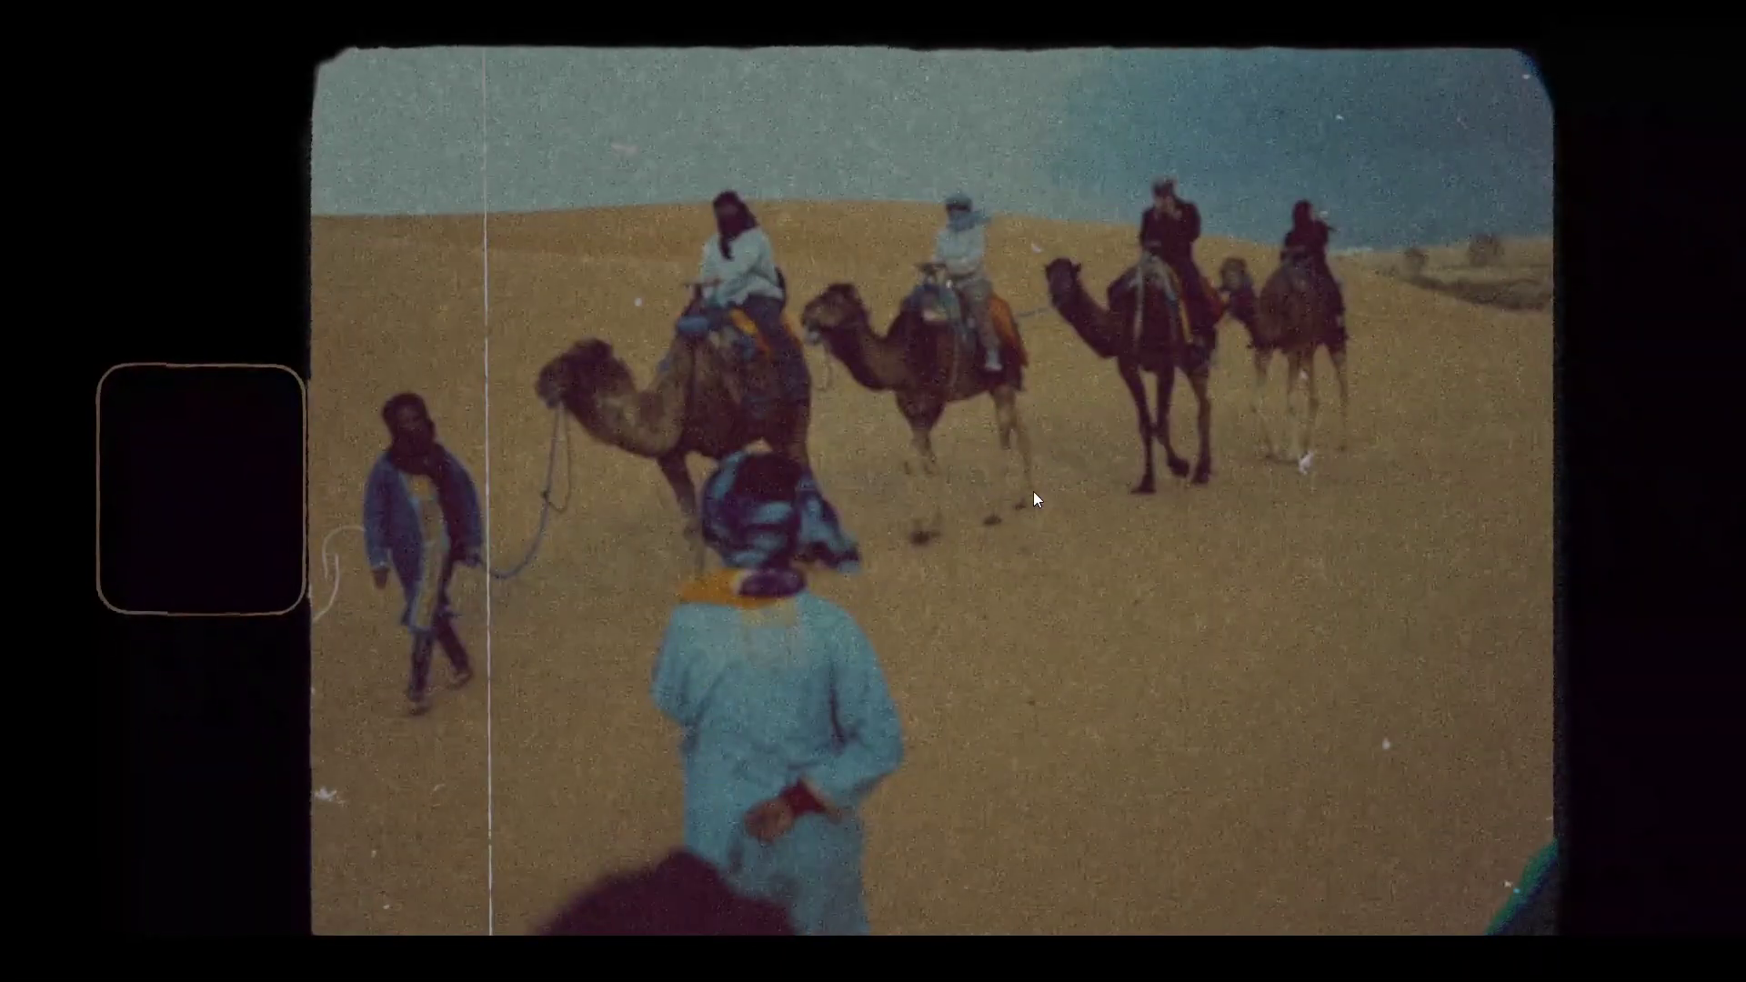
key(Escape)
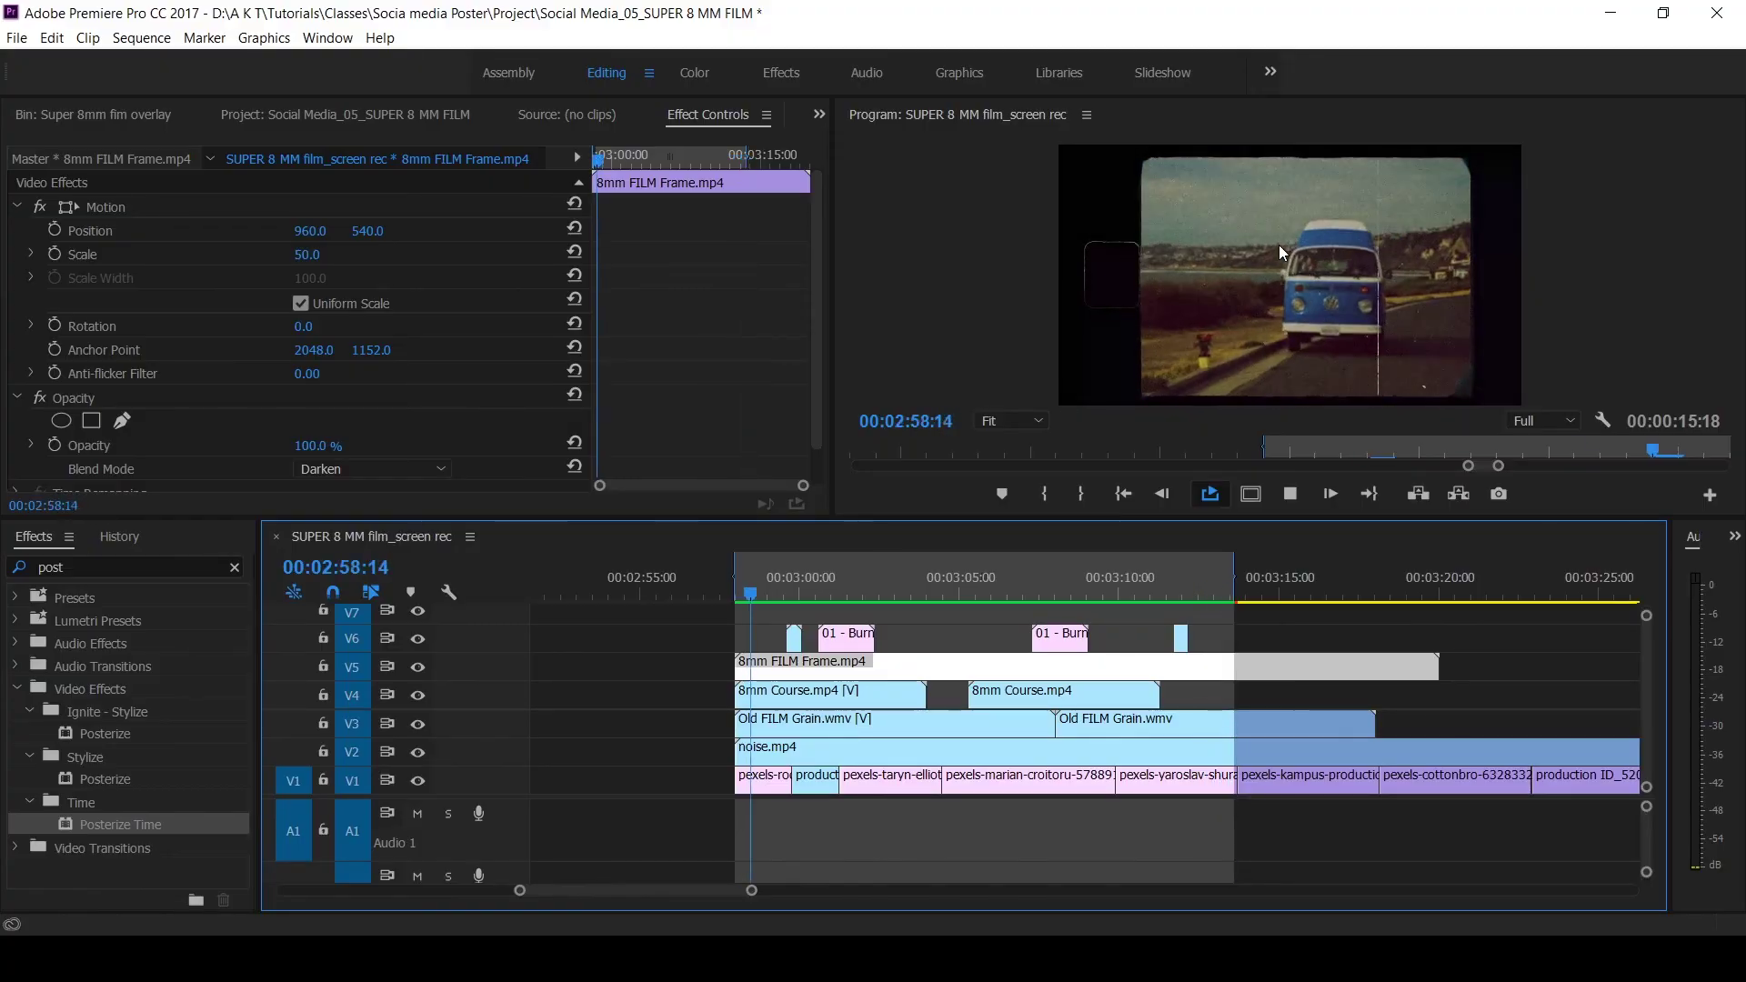